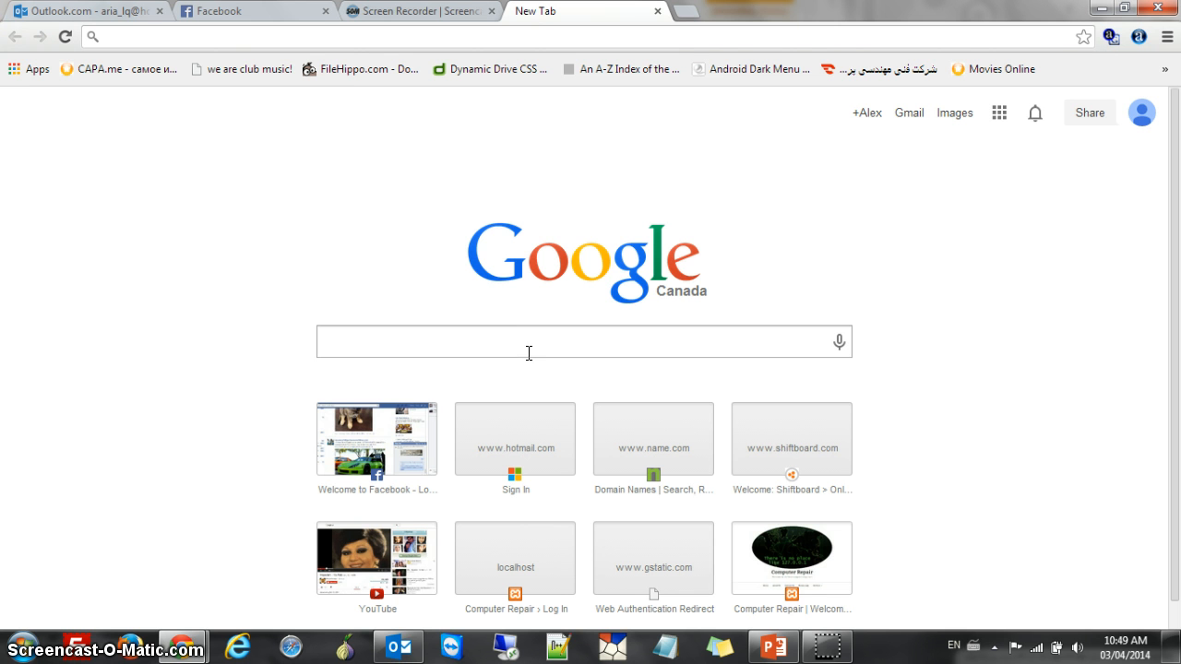
Run a Google search for 'drupal'
left_click(540, 350)
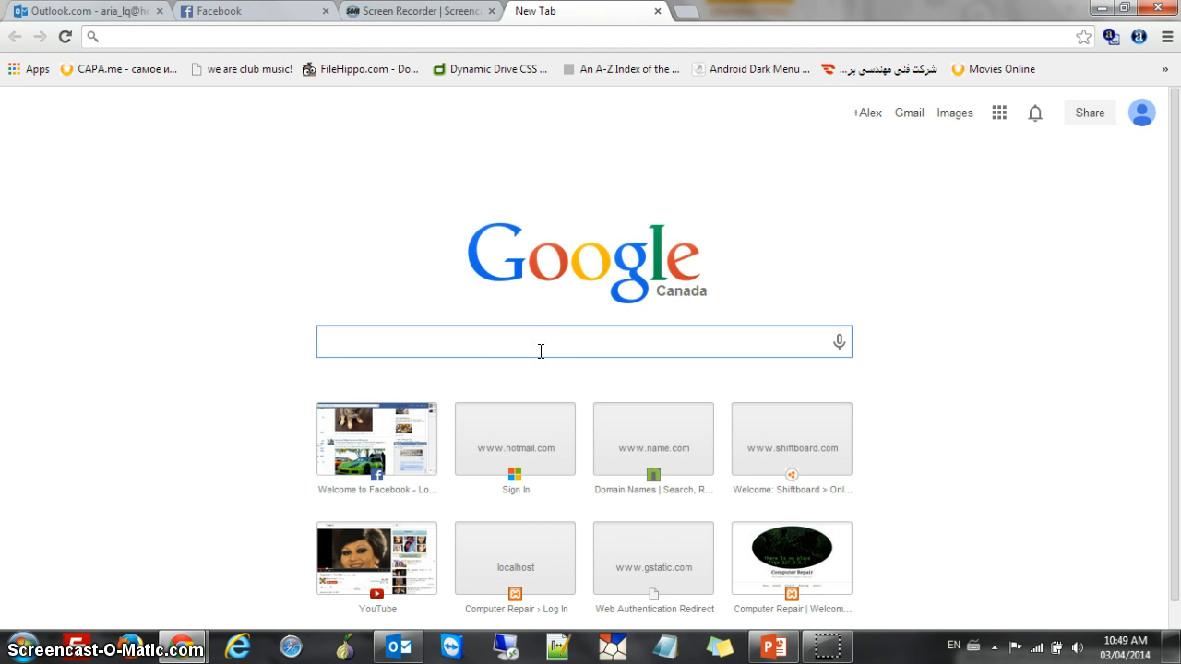
type("drupal")
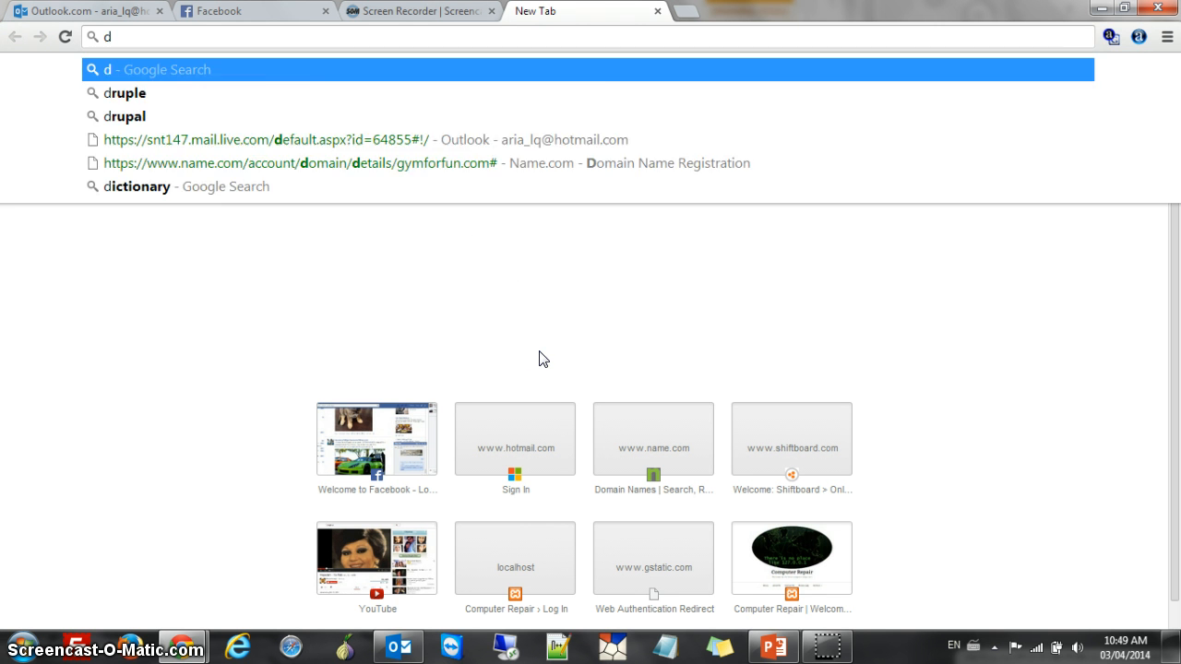
key("Return")
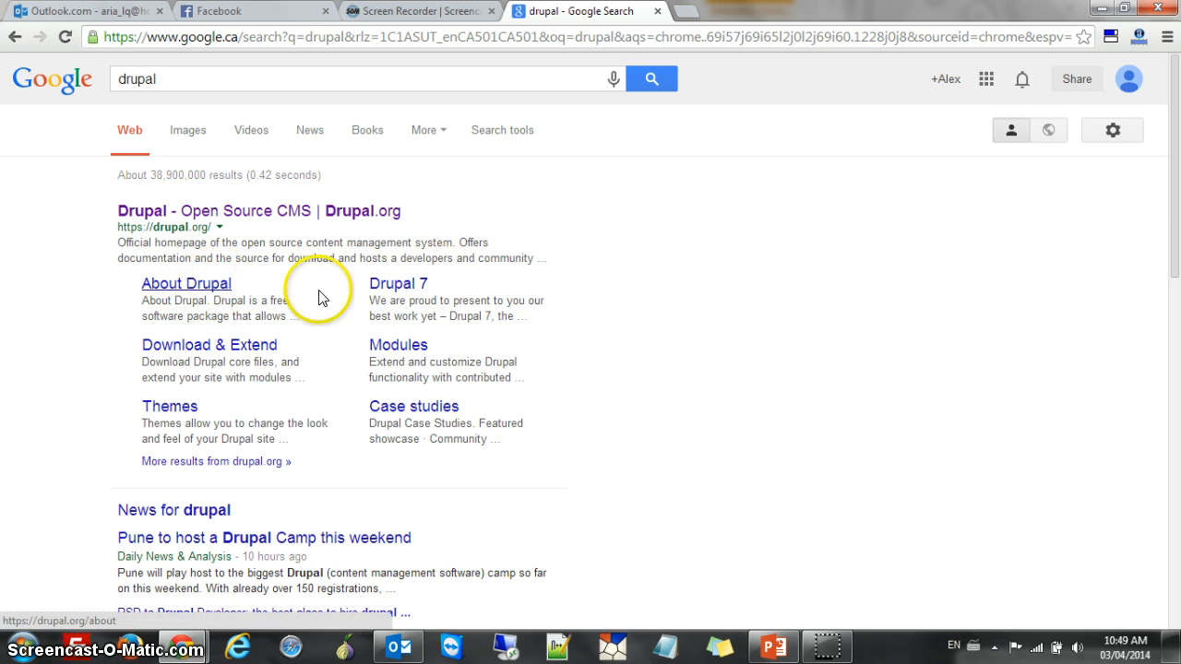
left_click(404, 285)
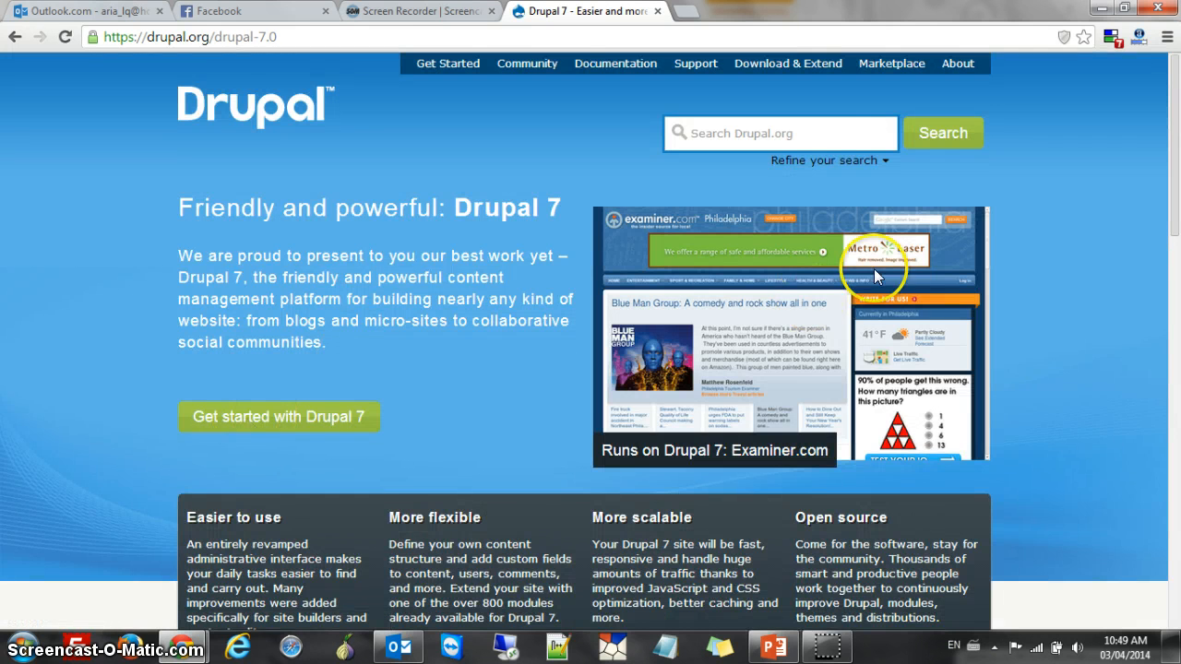
scroll(424, 351, "down", 3)
scroll(351, 396, "up", 3)
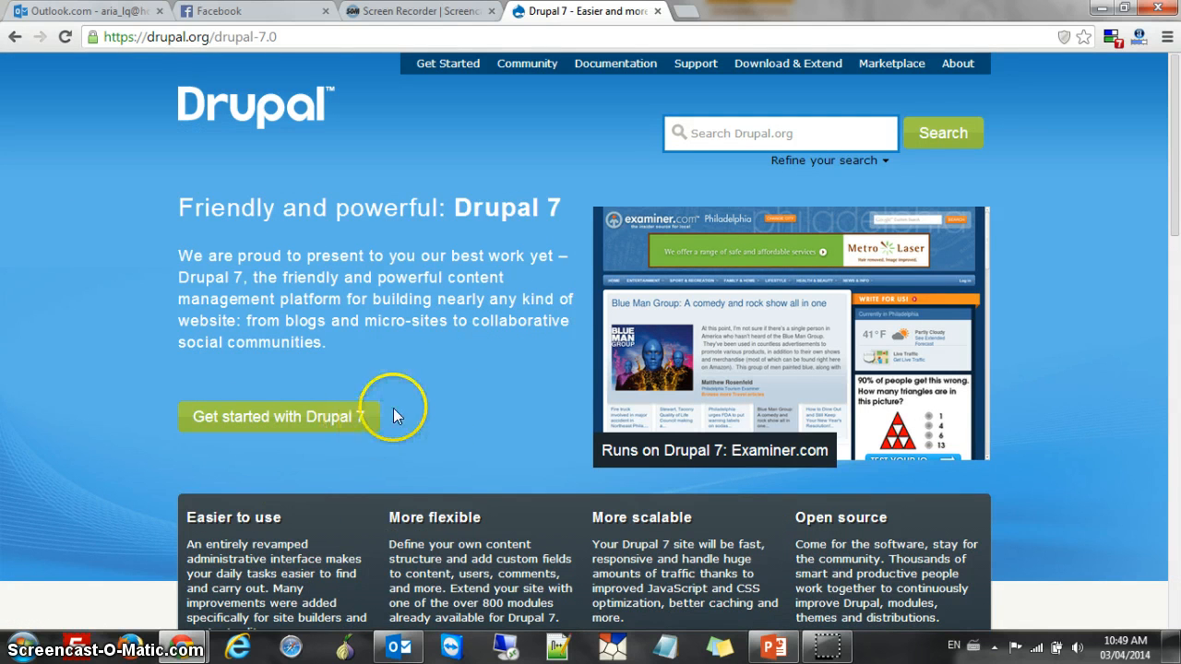
scroll(394, 413, "down", 1)
scroll(462, 387, "up", 1)
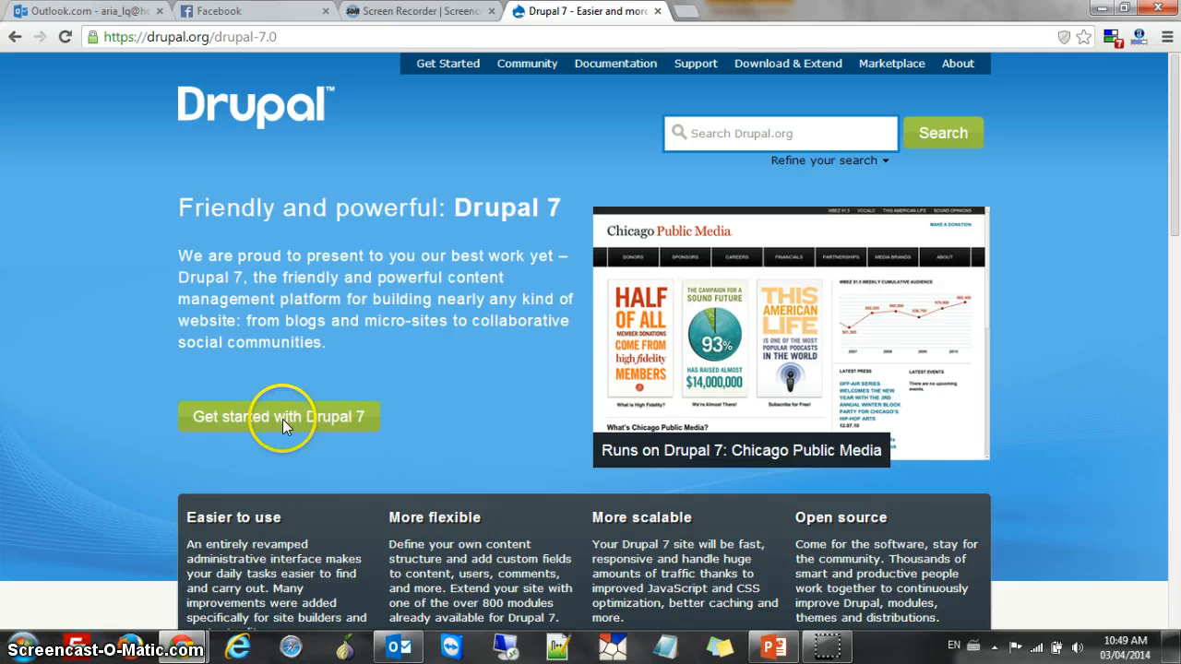
scroll(388, 360, "down", 3)
scroll(206, 448, "up", 3)
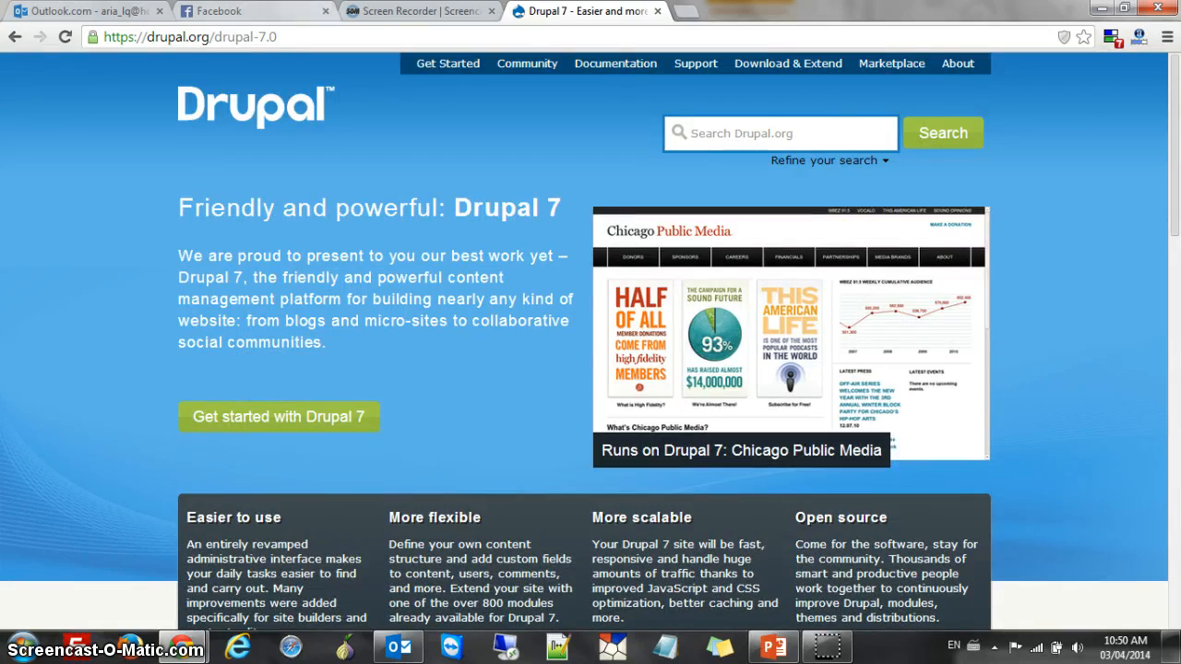
left_click(415, 11)
left_click(591, 19)
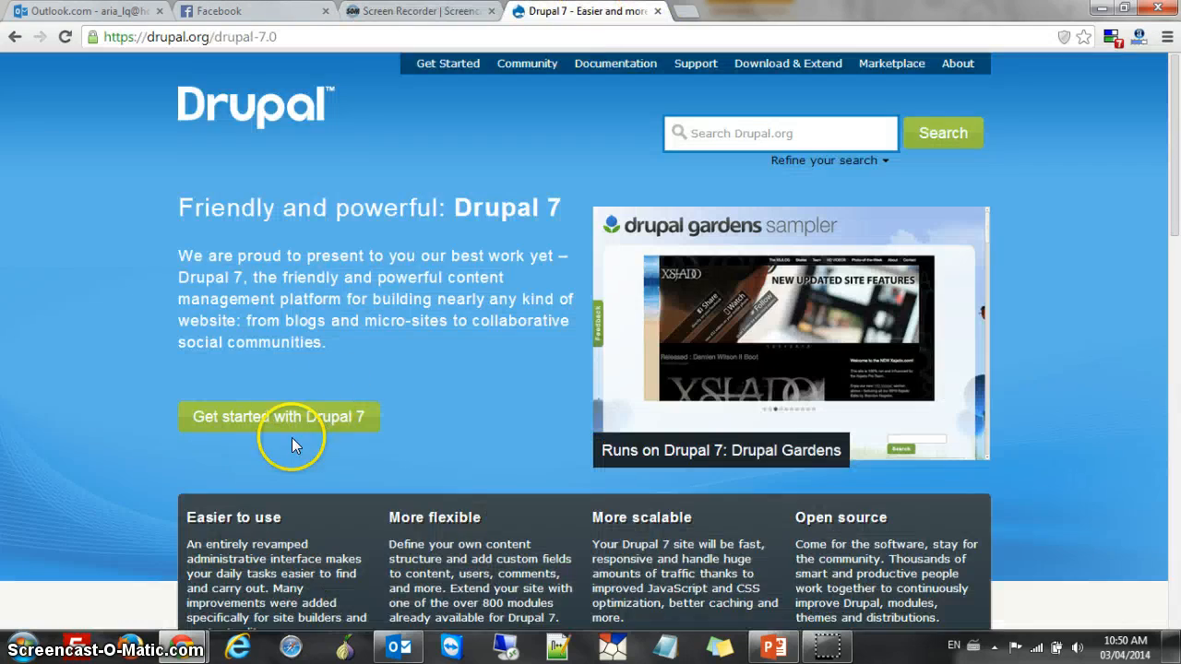
scroll(434, 430, "down", 10)
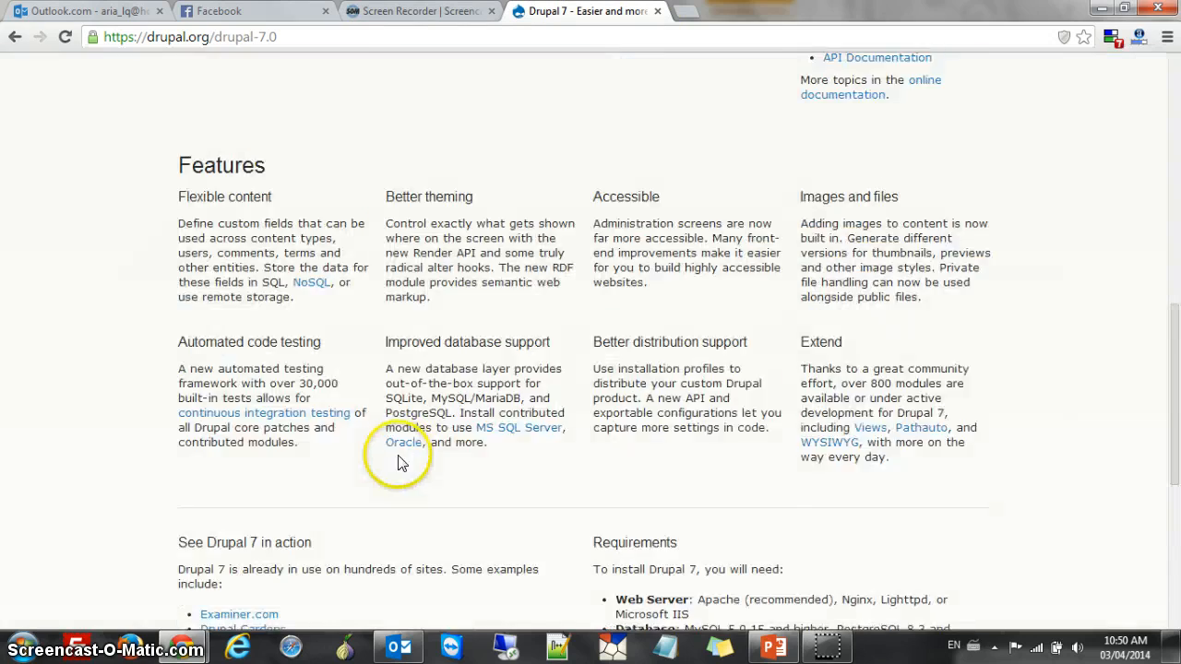
scroll(394, 459, "down", 3)
scroll(354, 464, "up", 15)
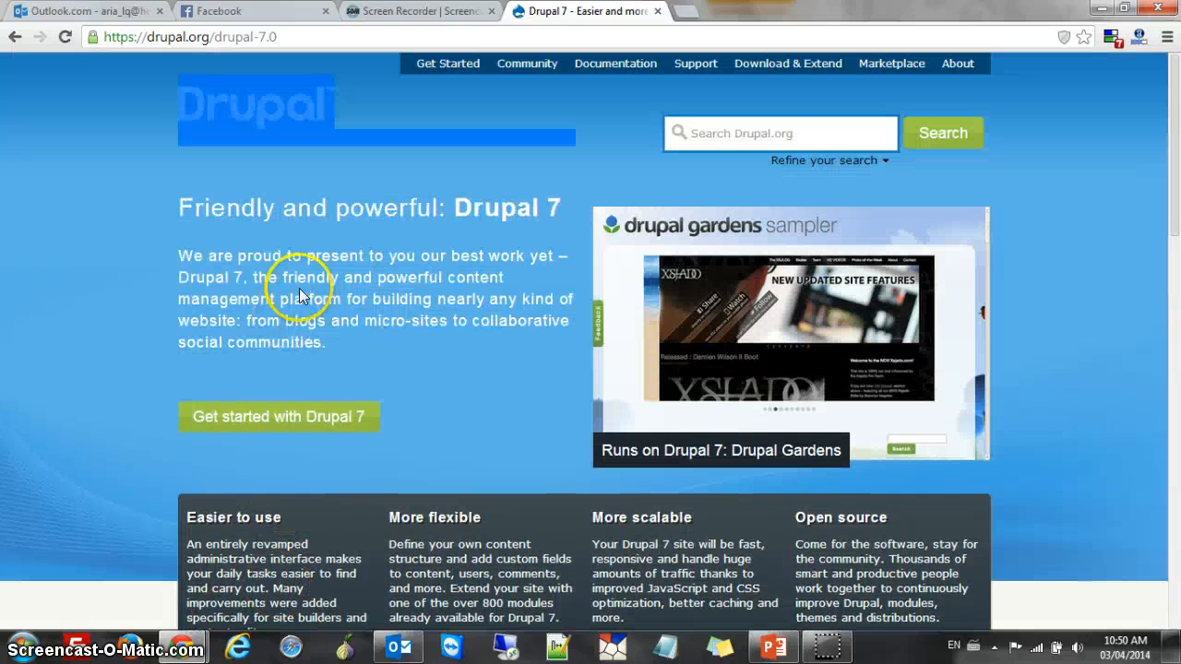
left_click(20, 37)
scroll(443, 396, "down", 1)
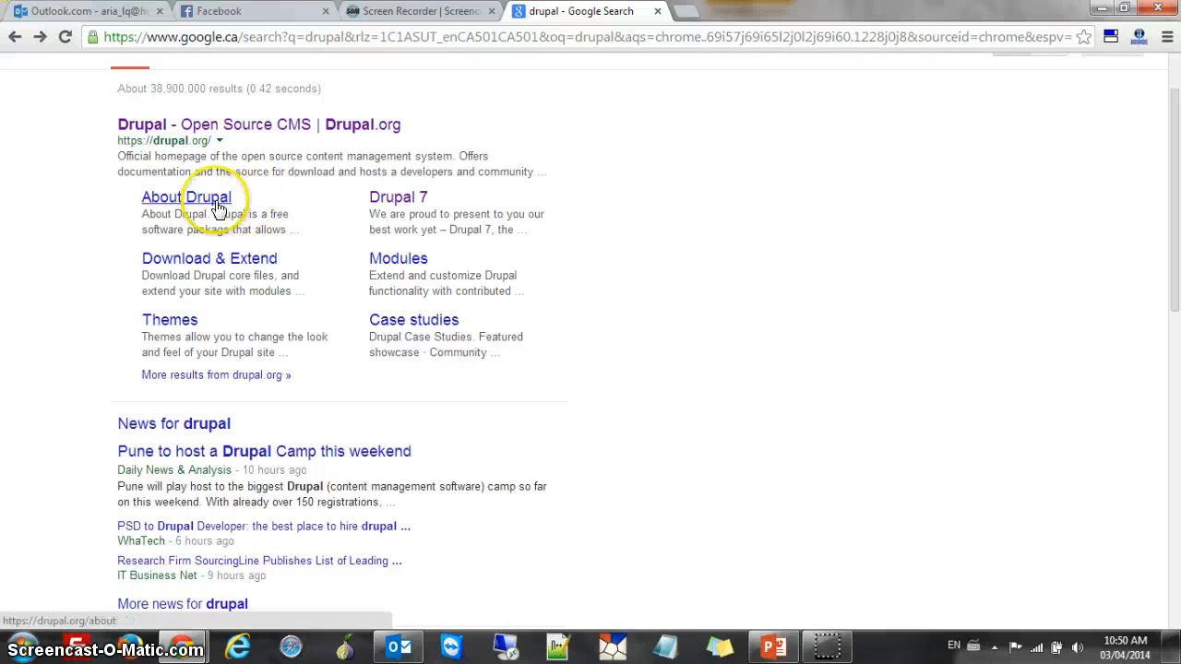
Download the Drupal 7.26 zip from drupal.org's Download & Extend page and show all downloads
left_click(234, 258)
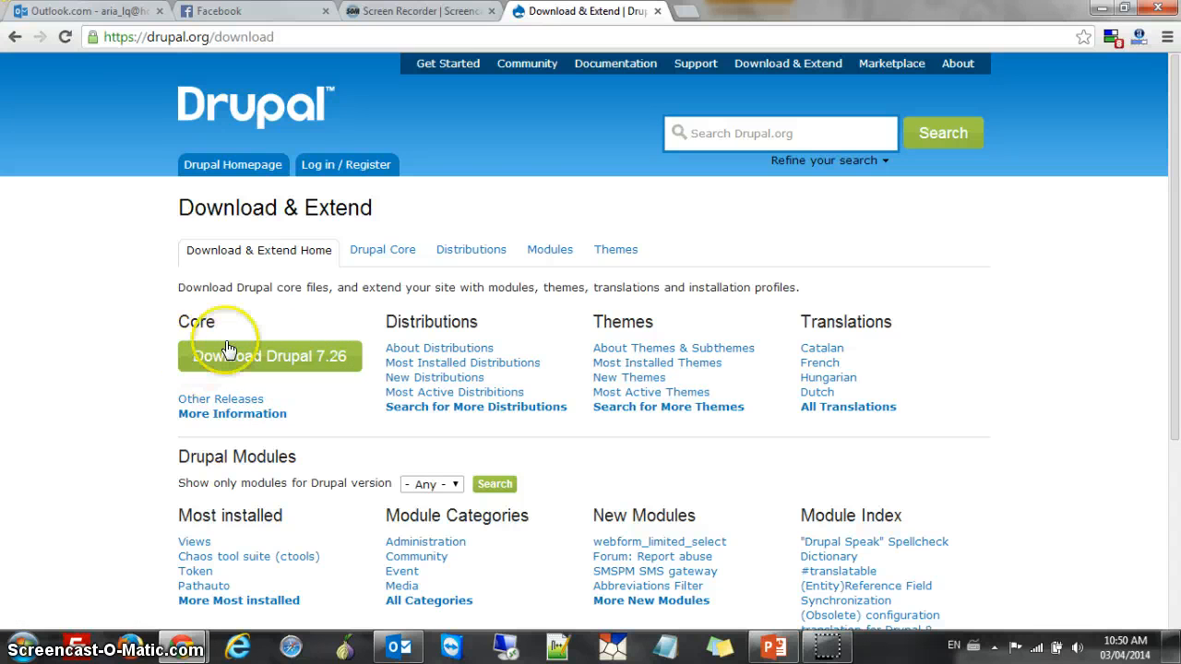
left_click(293, 356)
scroll(507, 377, "down", 4)
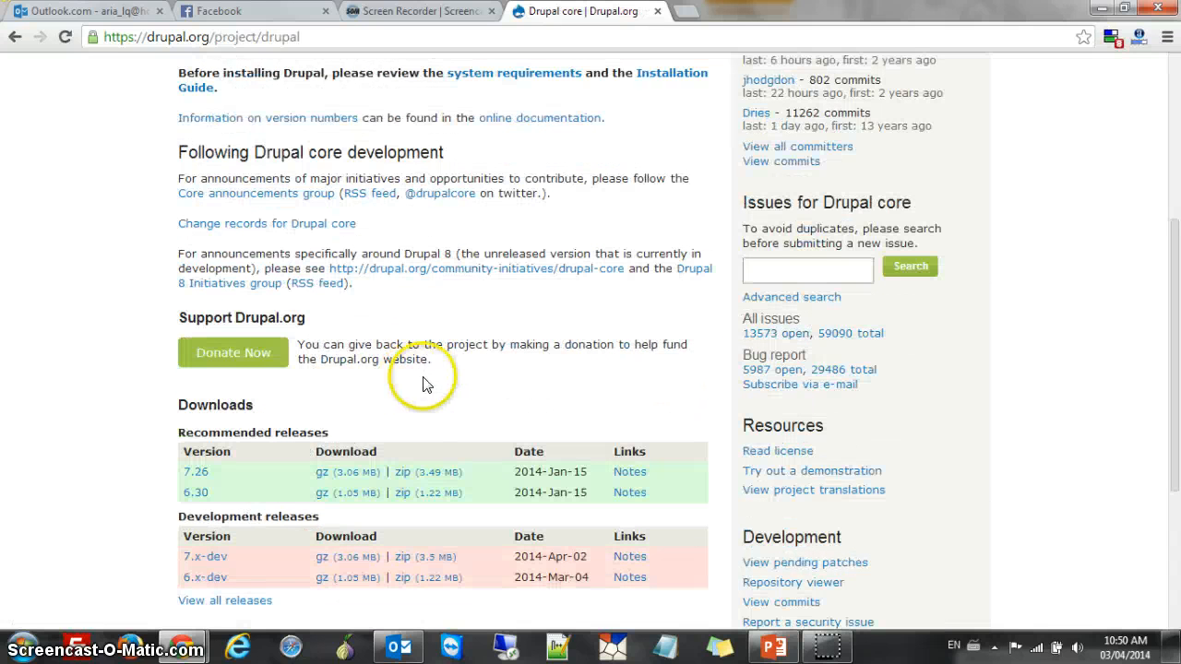
left_click(429, 472)
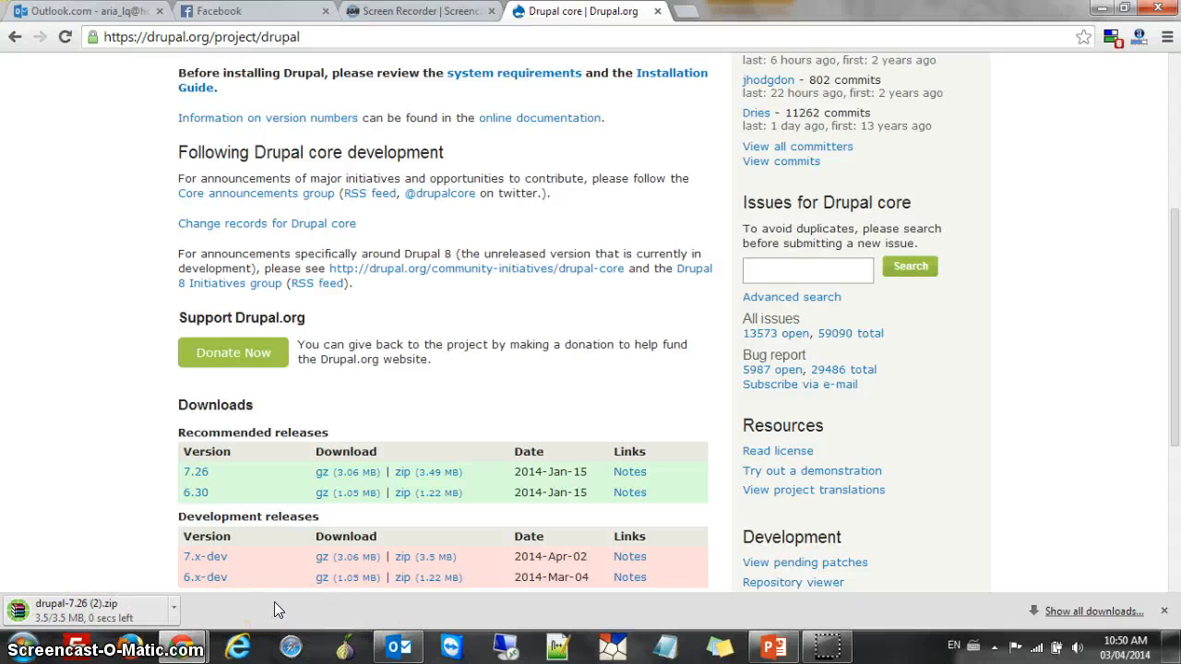
left_click(1098, 611)
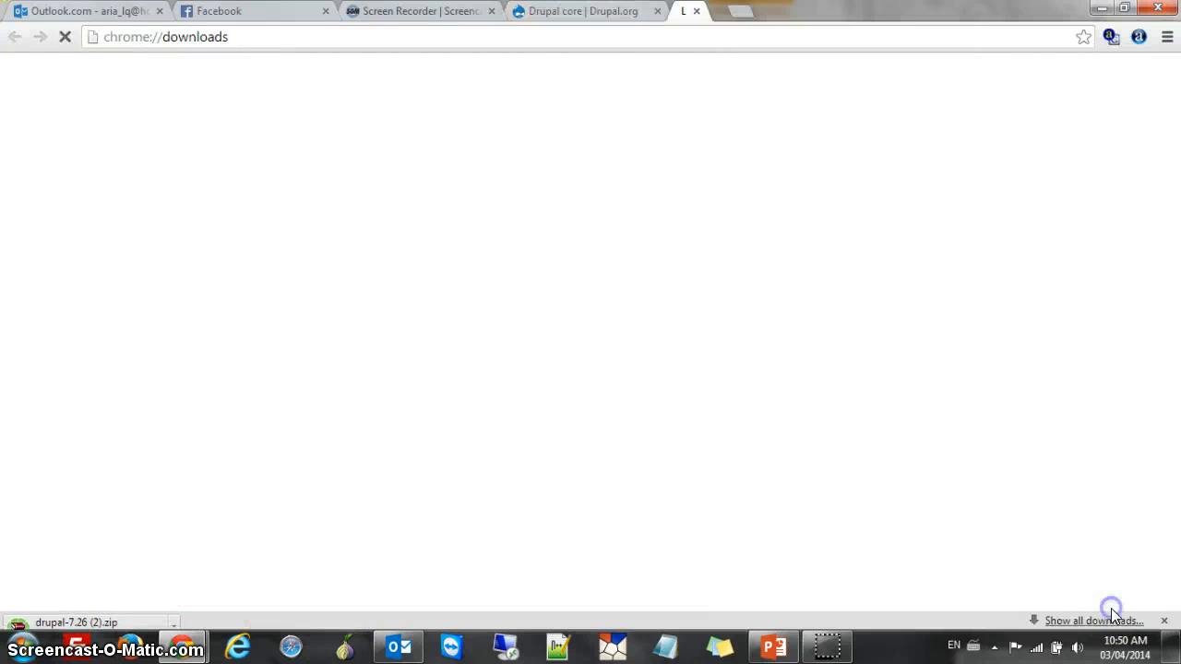
Copy drupal-7.26 (2).zip from the downloads list onto the desktop and clear the list
key("super+Down")
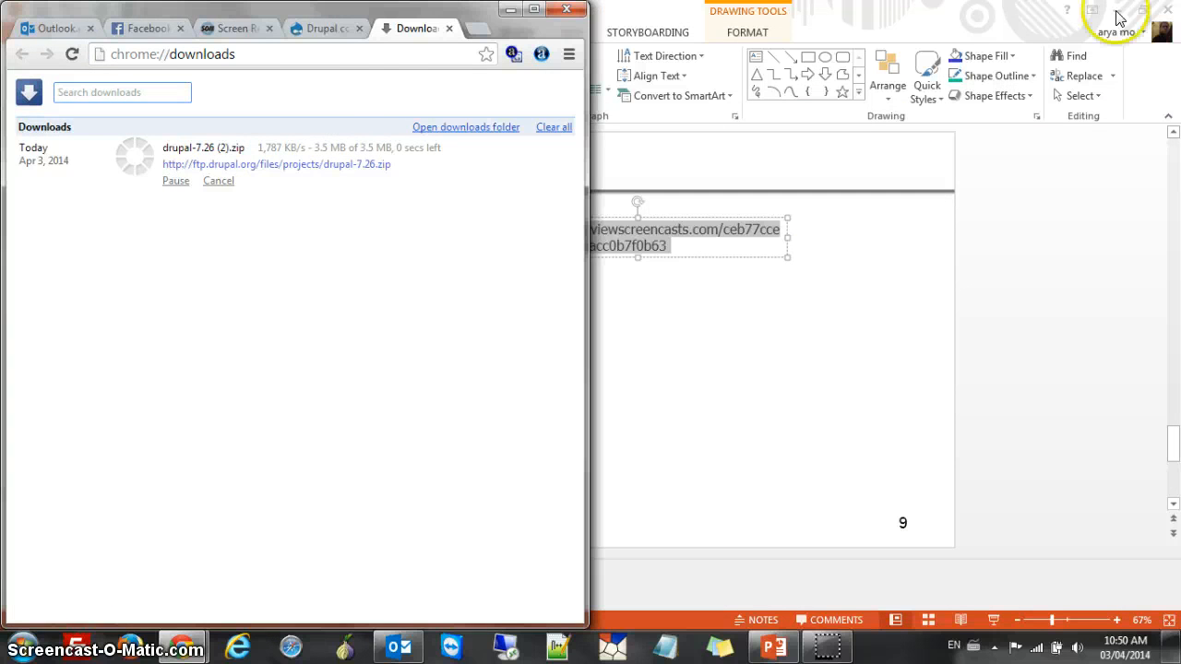
left_click(1118, 18)
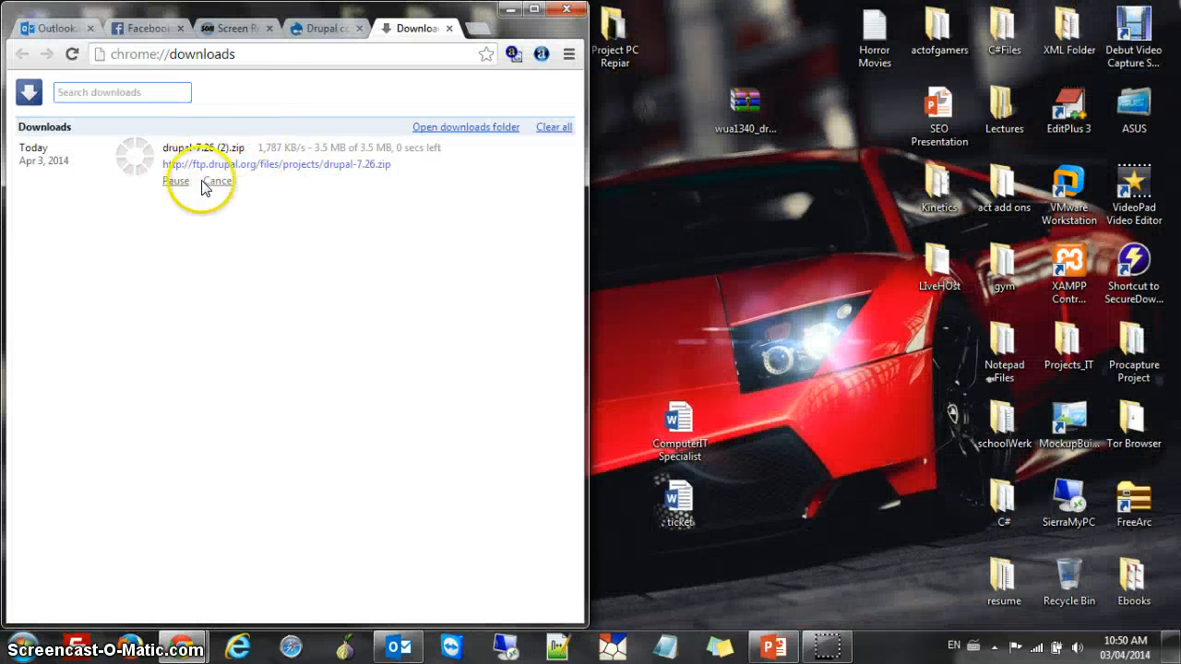
left_click_drag(208, 147, 717, 264)
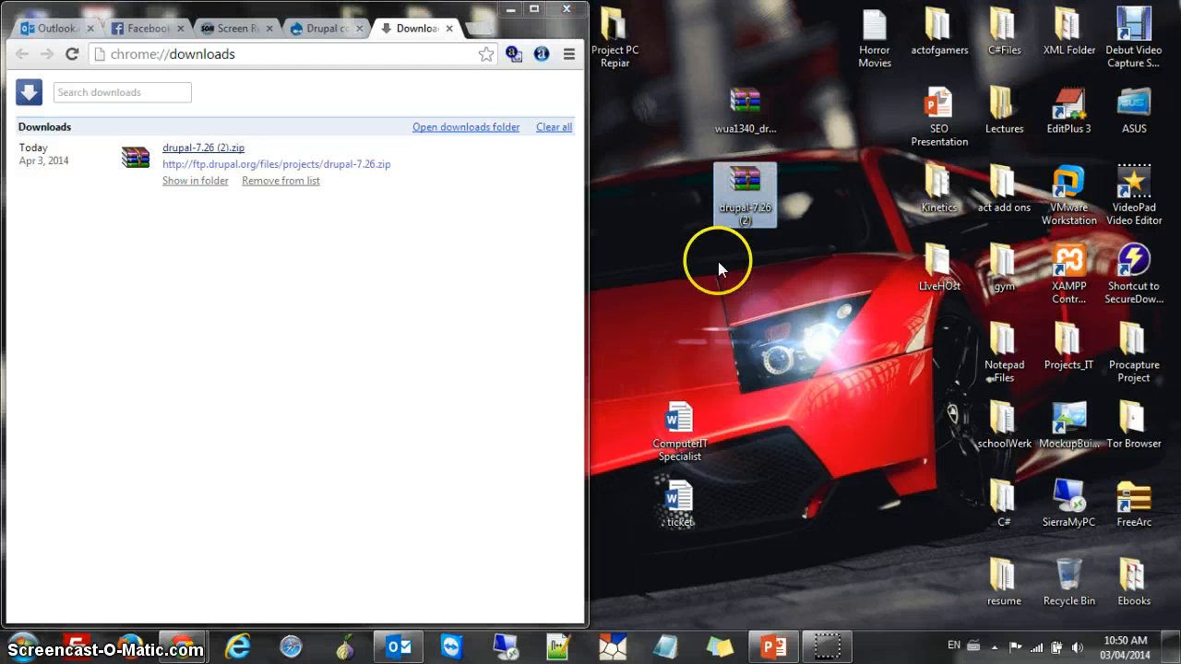
left_click(552, 127)
Close the downloads page, minimize the browser windows, and open the drupal-7.26 (2) archive from the desktop
left_click(449, 29)
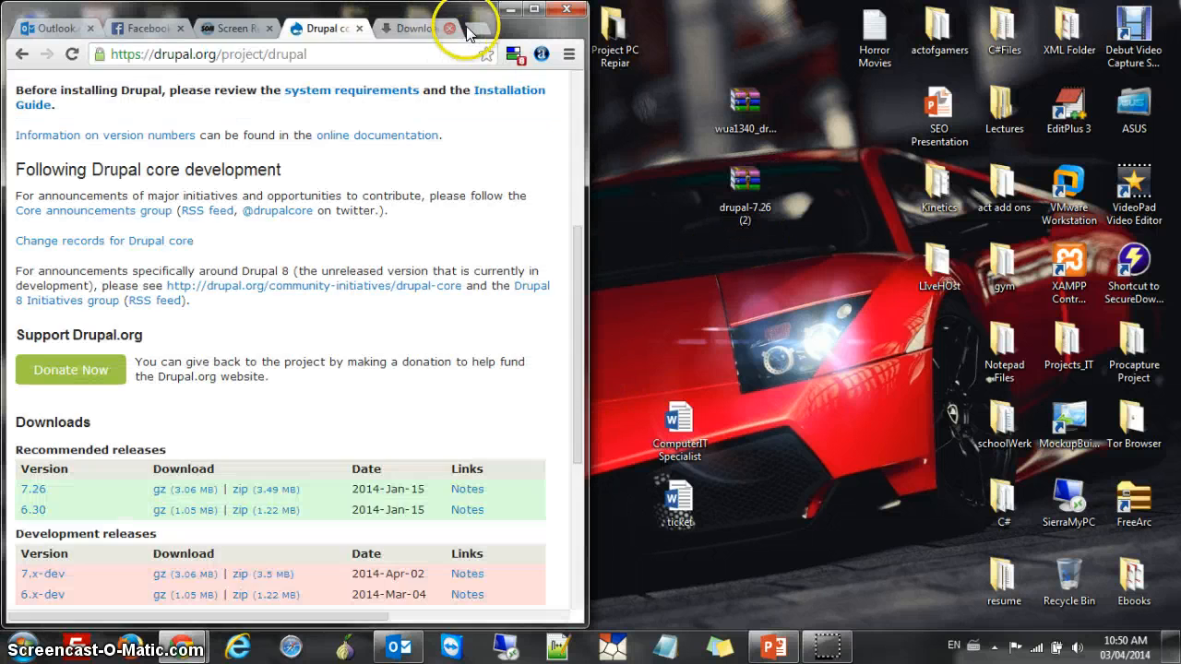
left_click(509, 11)
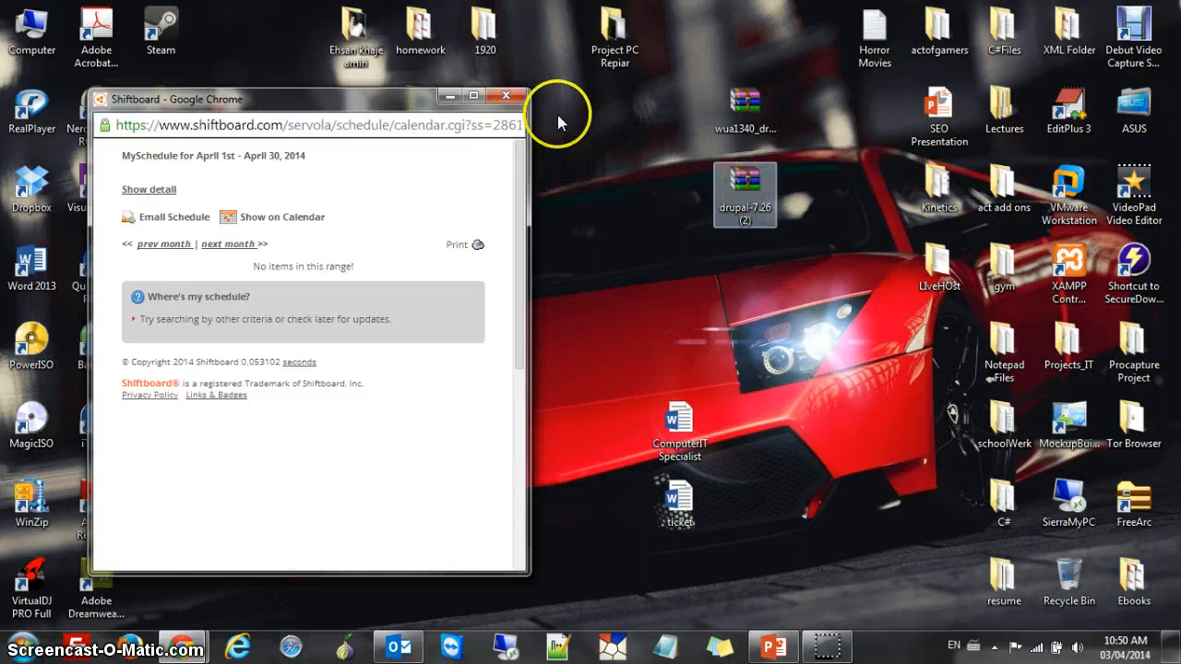
left_click(486, 21)
left_click(1101, 8)
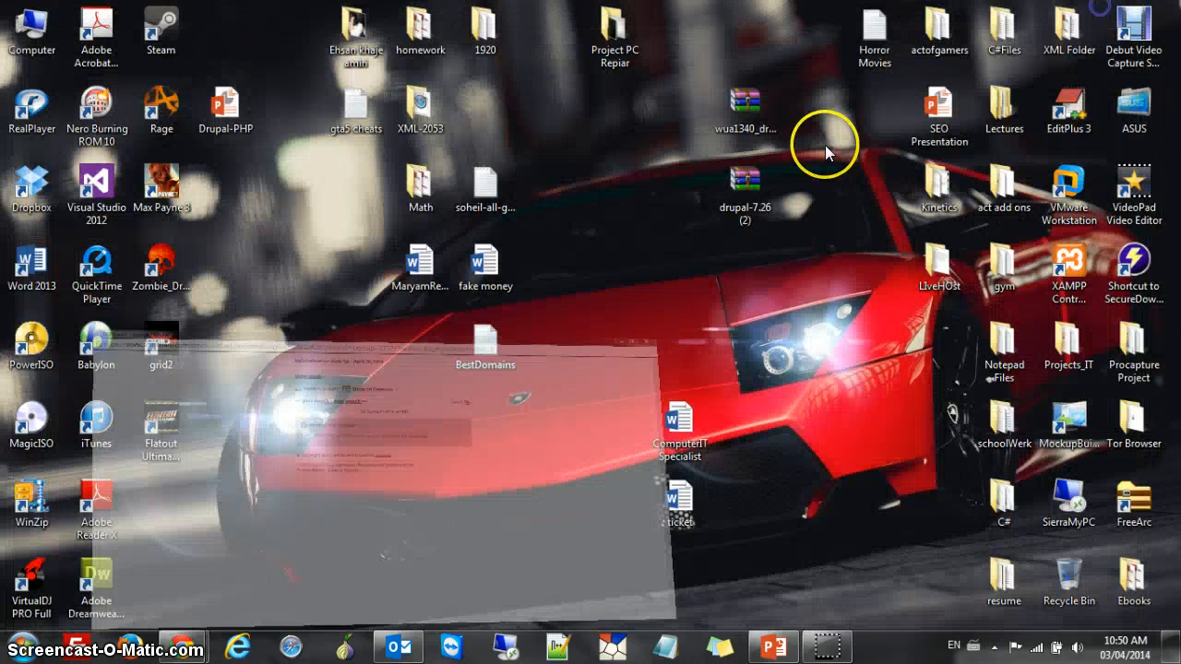
left_click(743, 181)
double_click(743, 184)
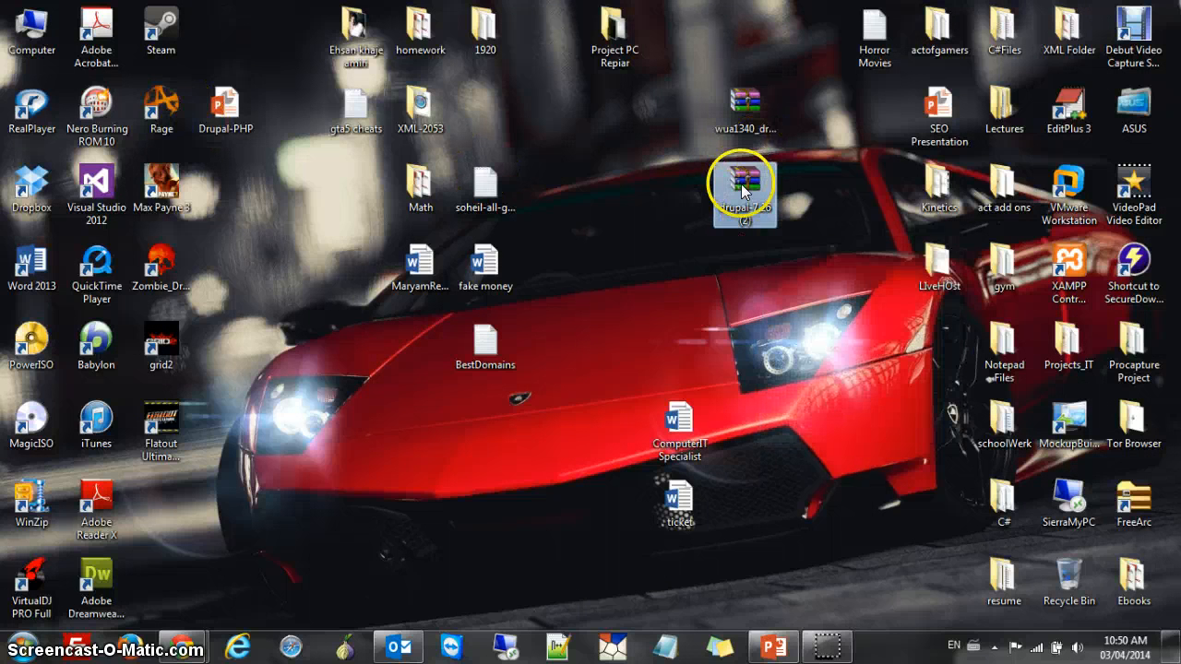
left_click(31, 31)
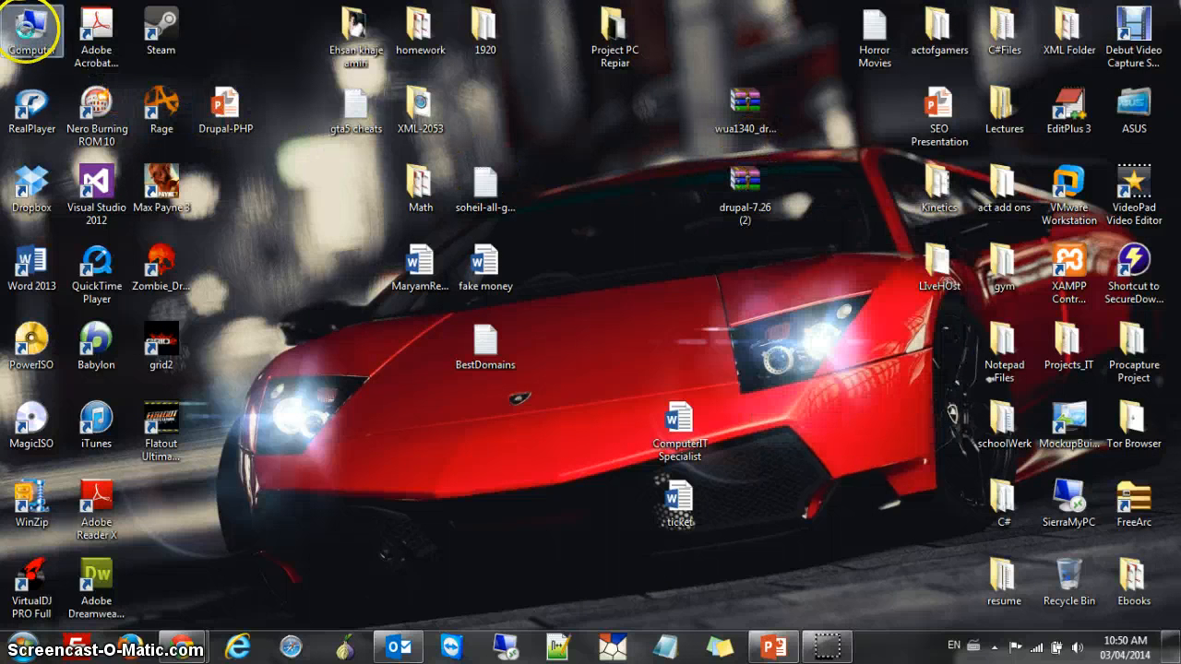
Browse to C:\xampp\htdocs in Windows Explorer
double_click(31, 31)
double_click(292, 151)
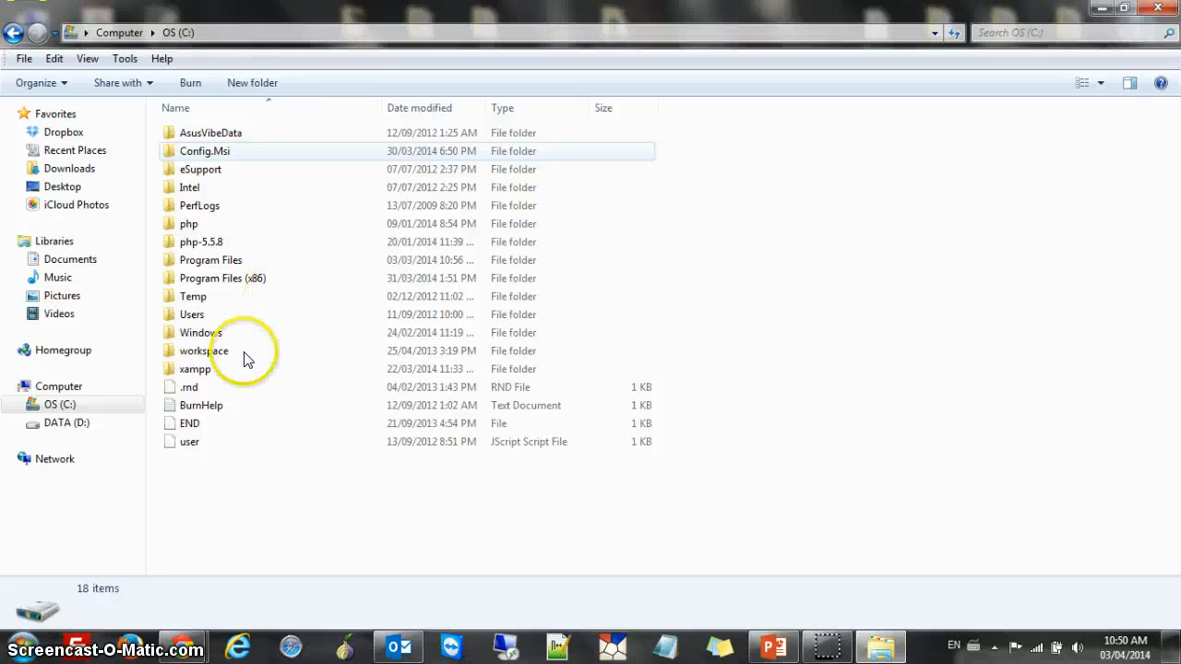
double_click(224, 370)
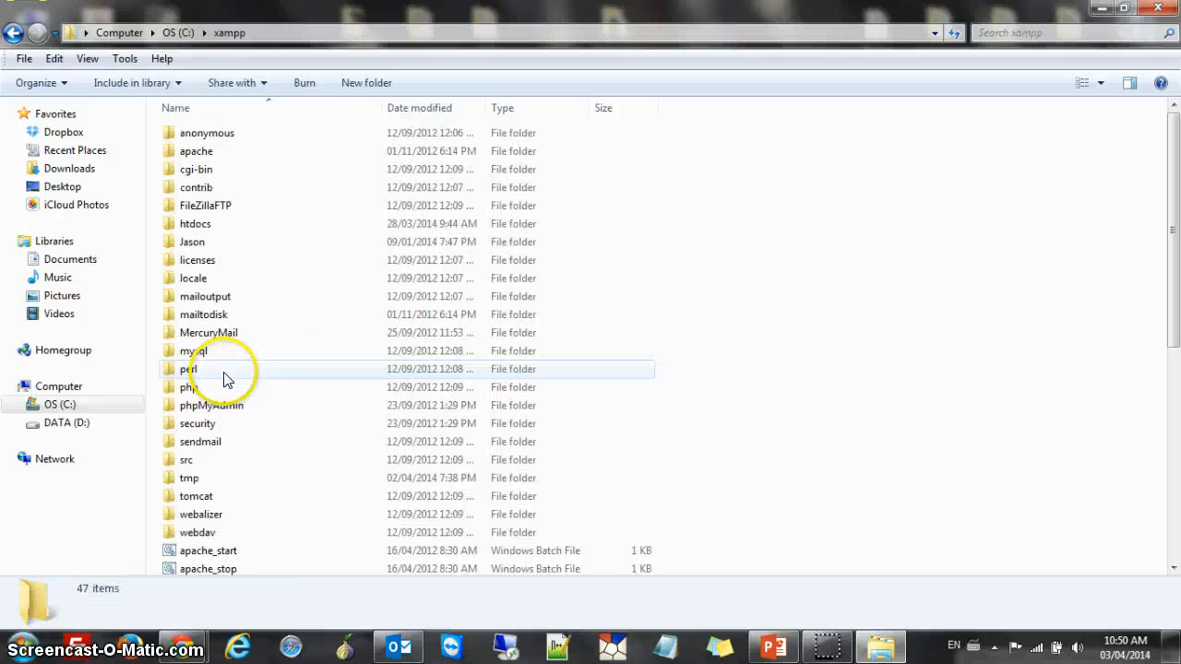
double_click(213, 223)
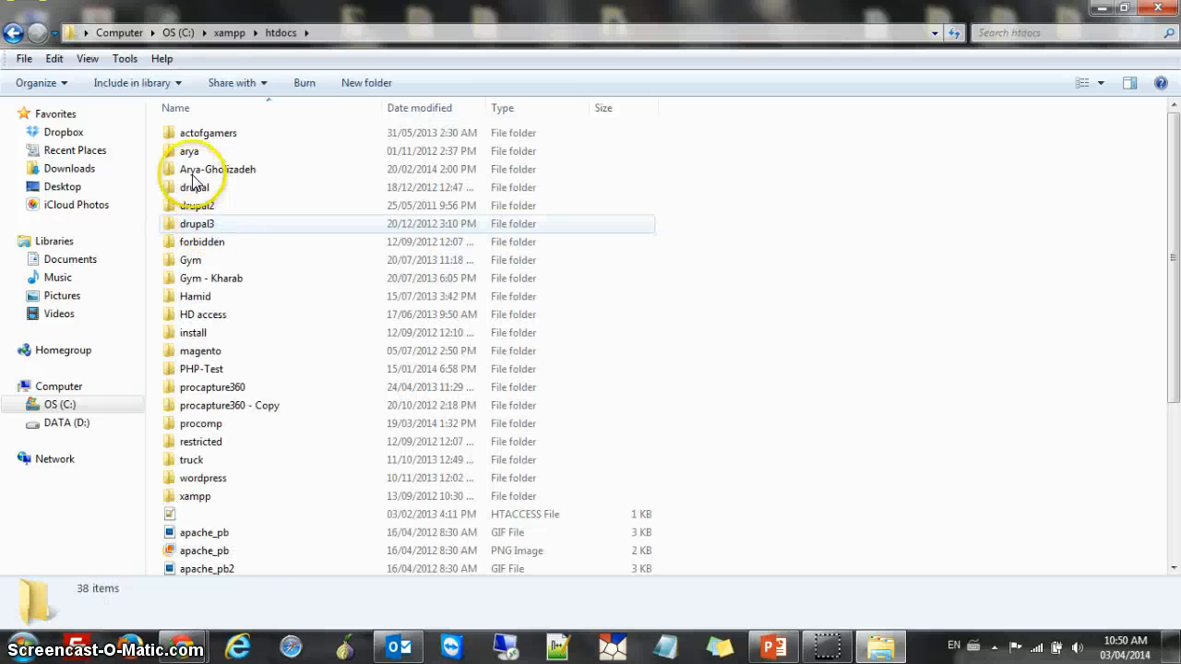
Create a new folder named Drupal-Final in htdocs, then minimize Explorer
right_click(817, 273)
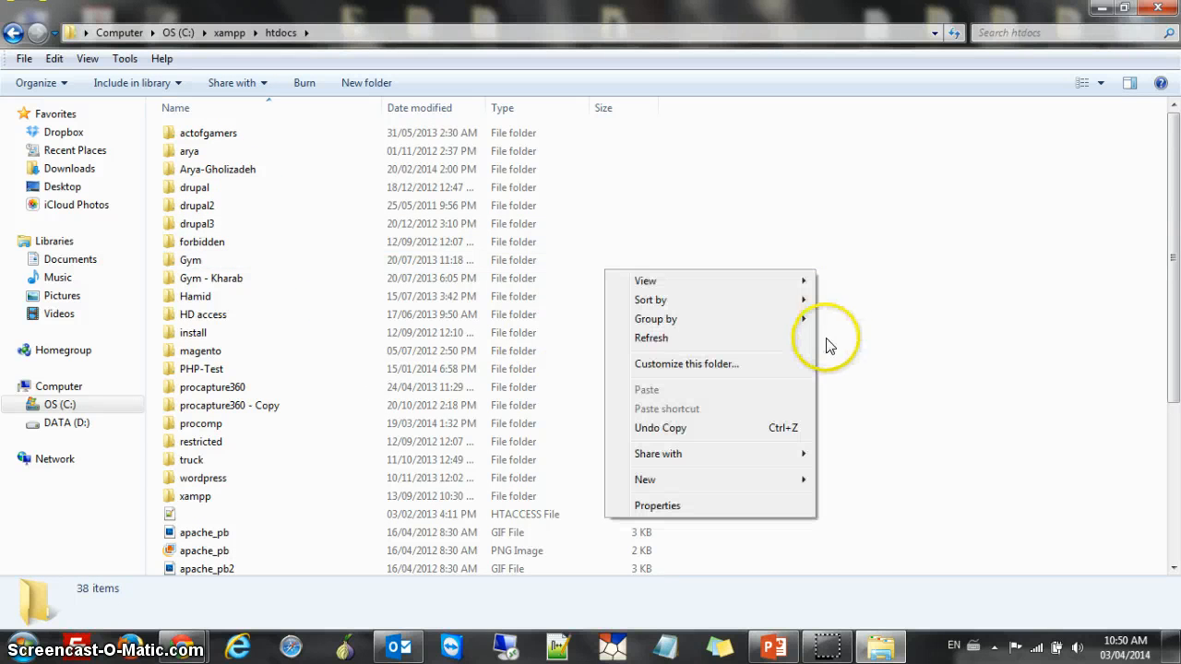
mouse_move(776, 479)
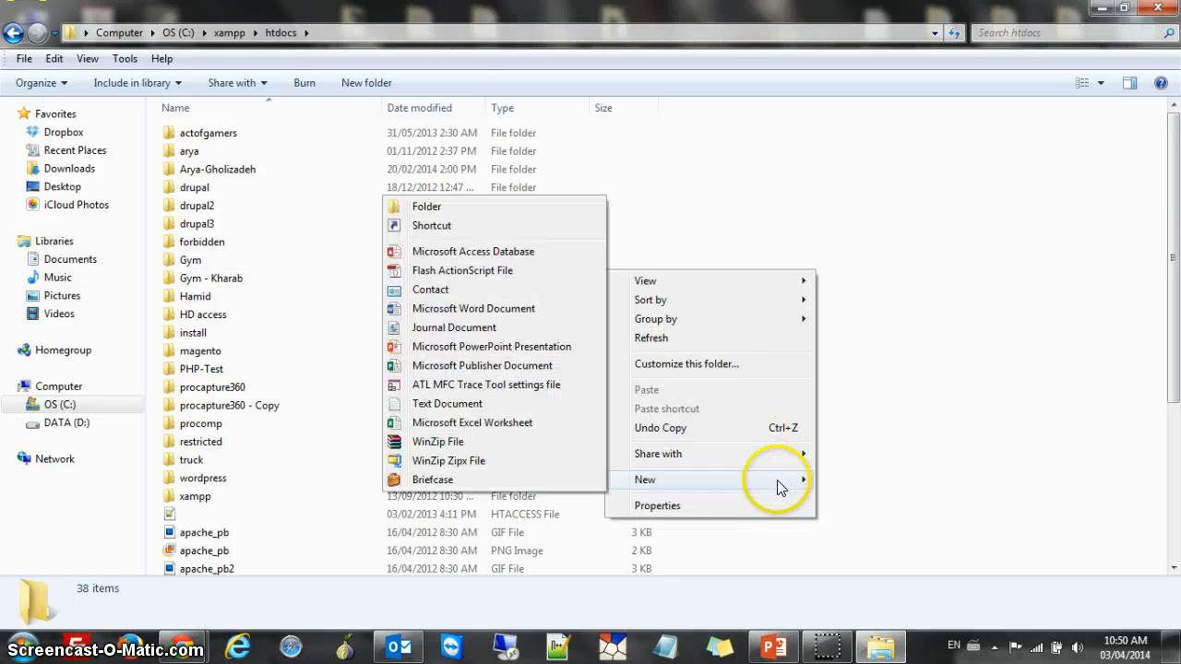
left_click(466, 203)
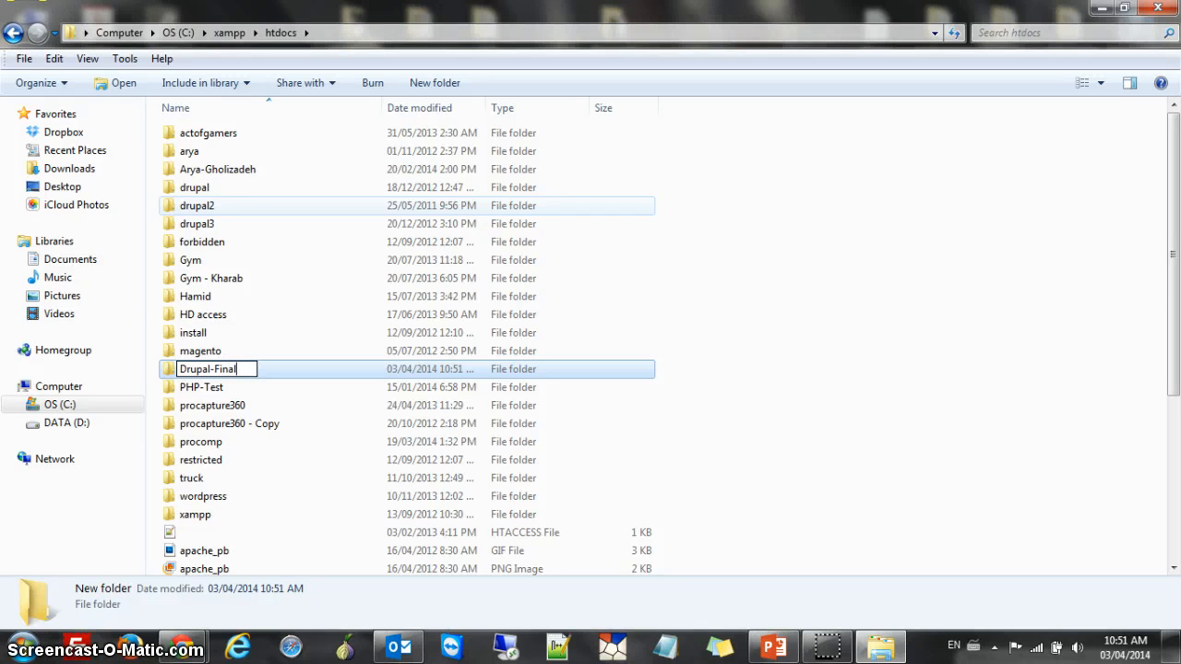
key("Return")
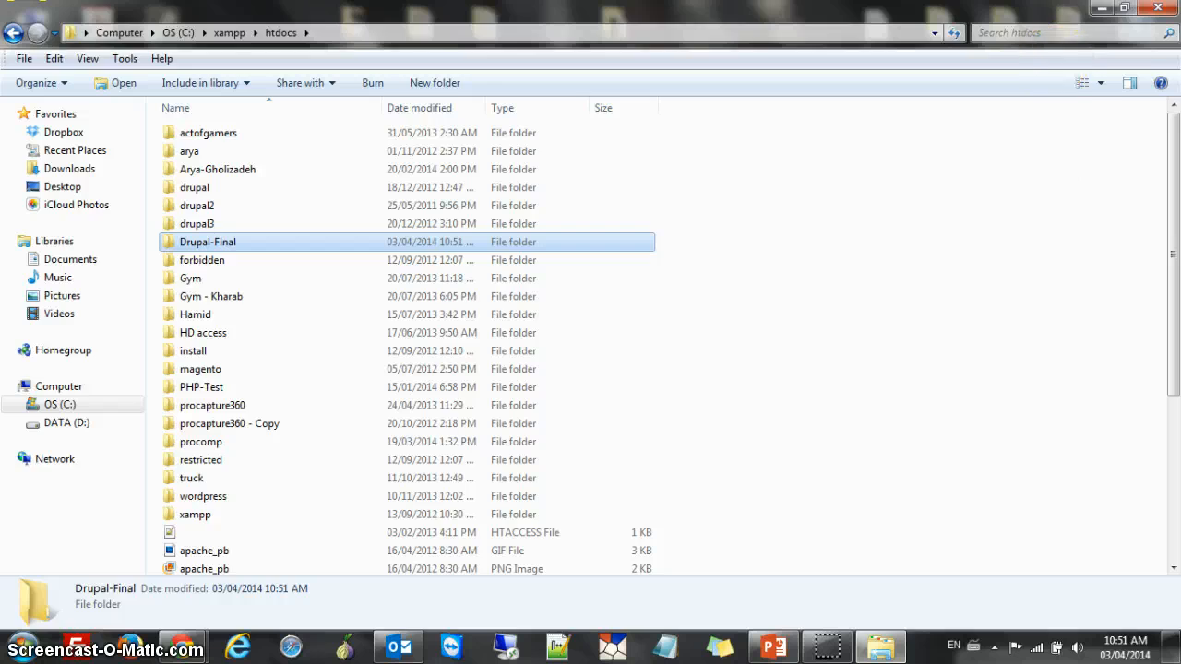
left_click(1102, 7)
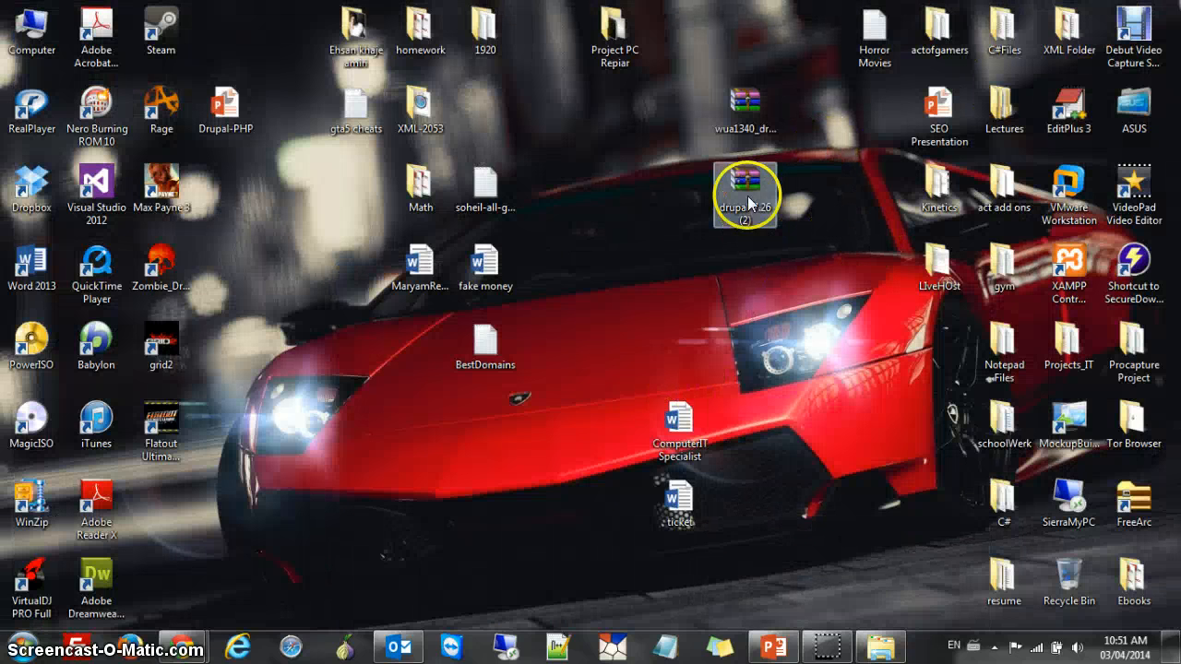
Extract drupal-7.26 (2).zip with WinRAR into C:\xampp\htdocs\Drupal-Final
right_click(749, 203)
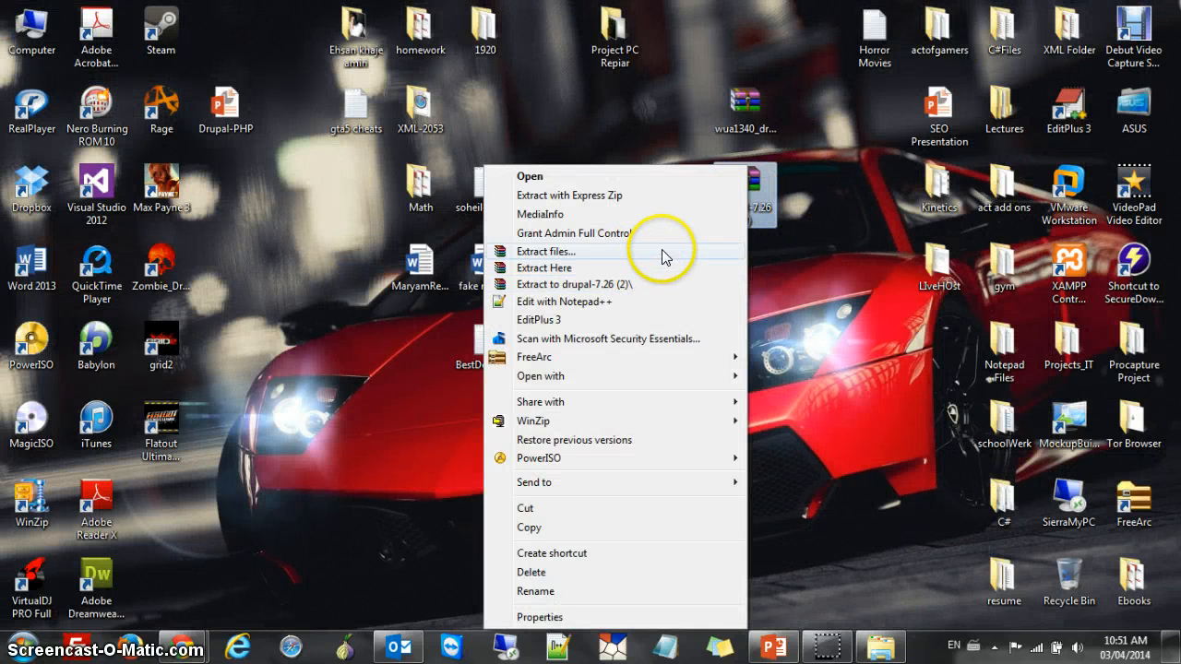
left_click(664, 254)
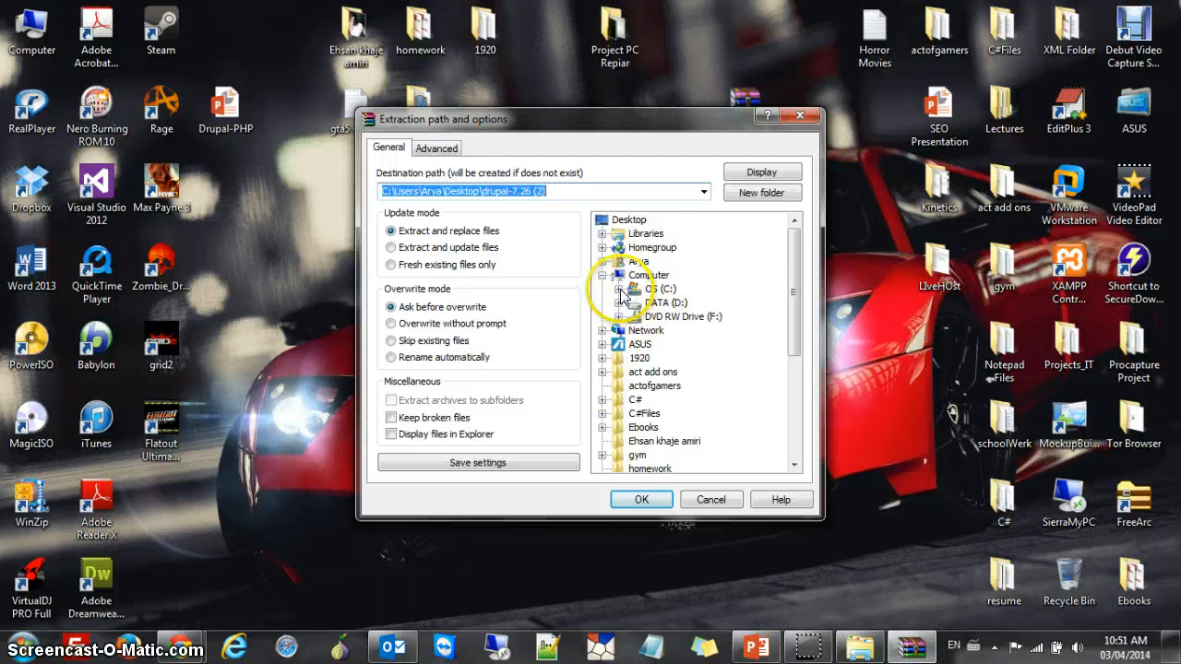
left_click(618, 289)
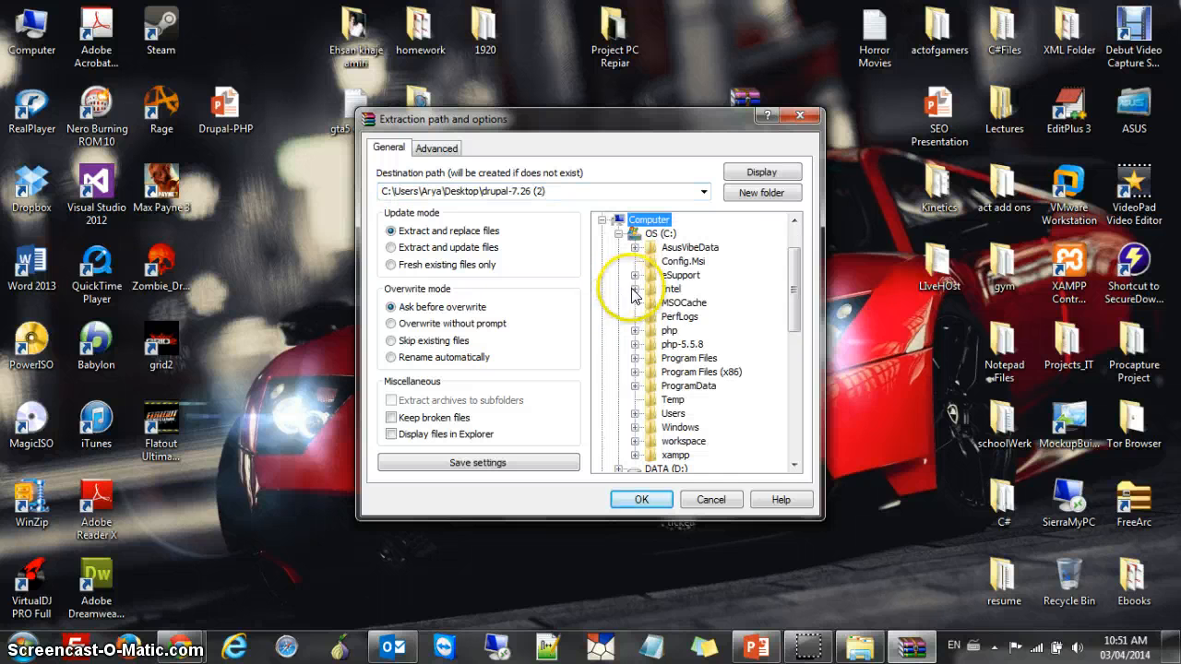
left_click(635, 456)
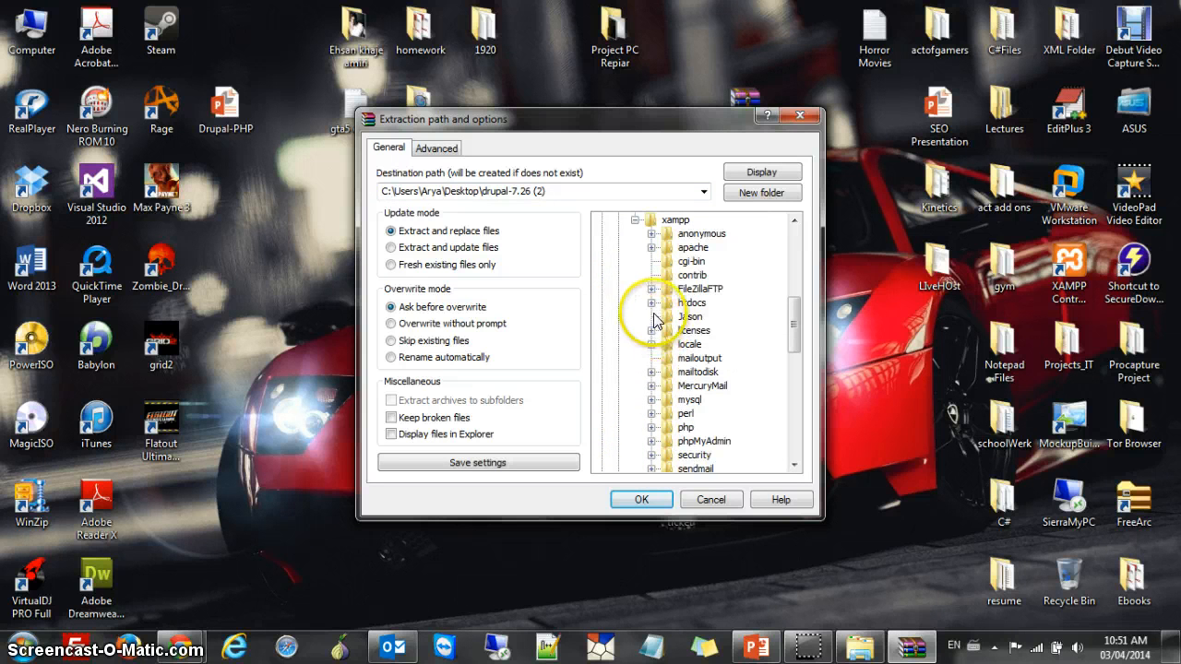
left_click(651, 302)
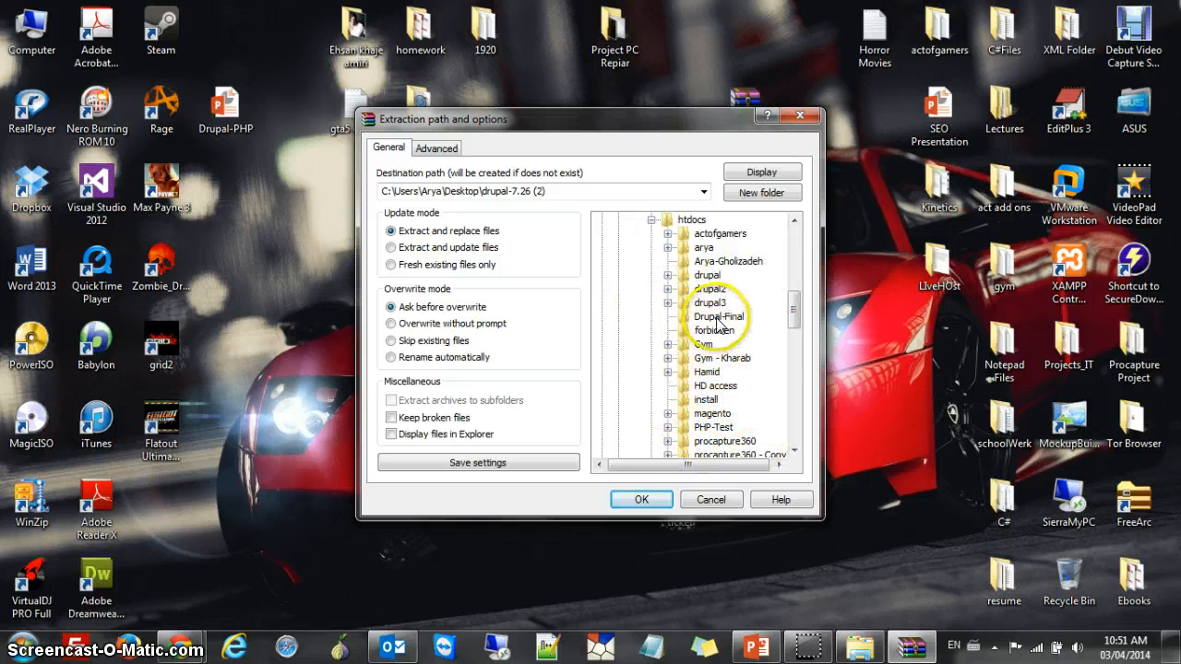
left_click(690, 316)
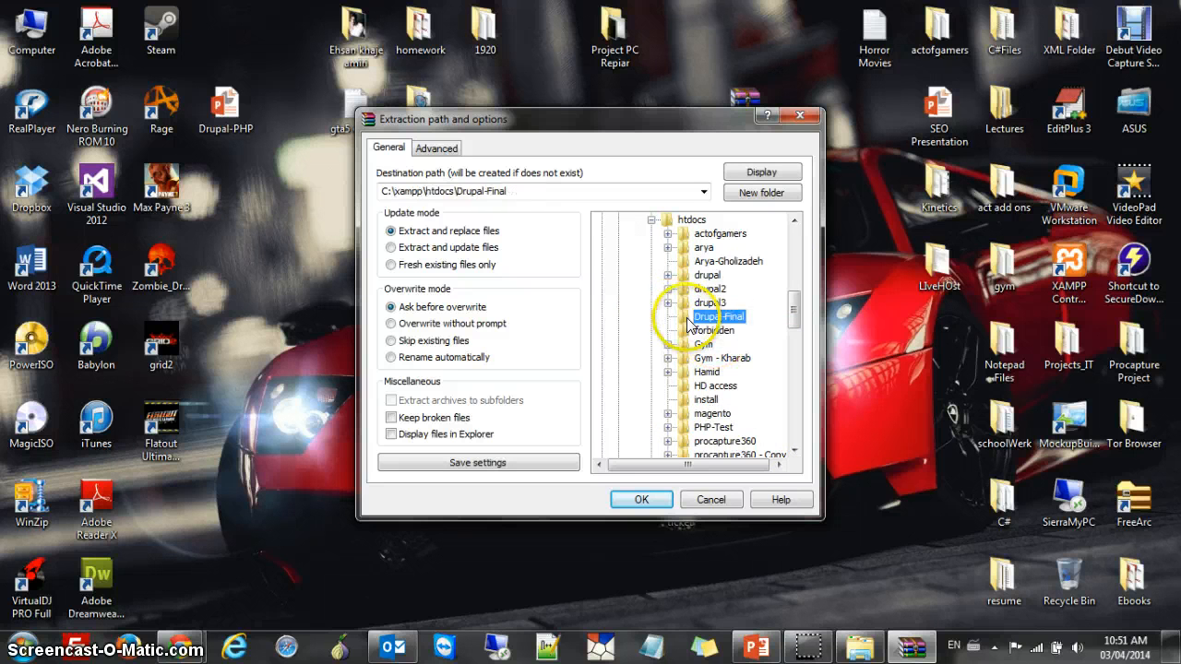
left_click(641, 500)
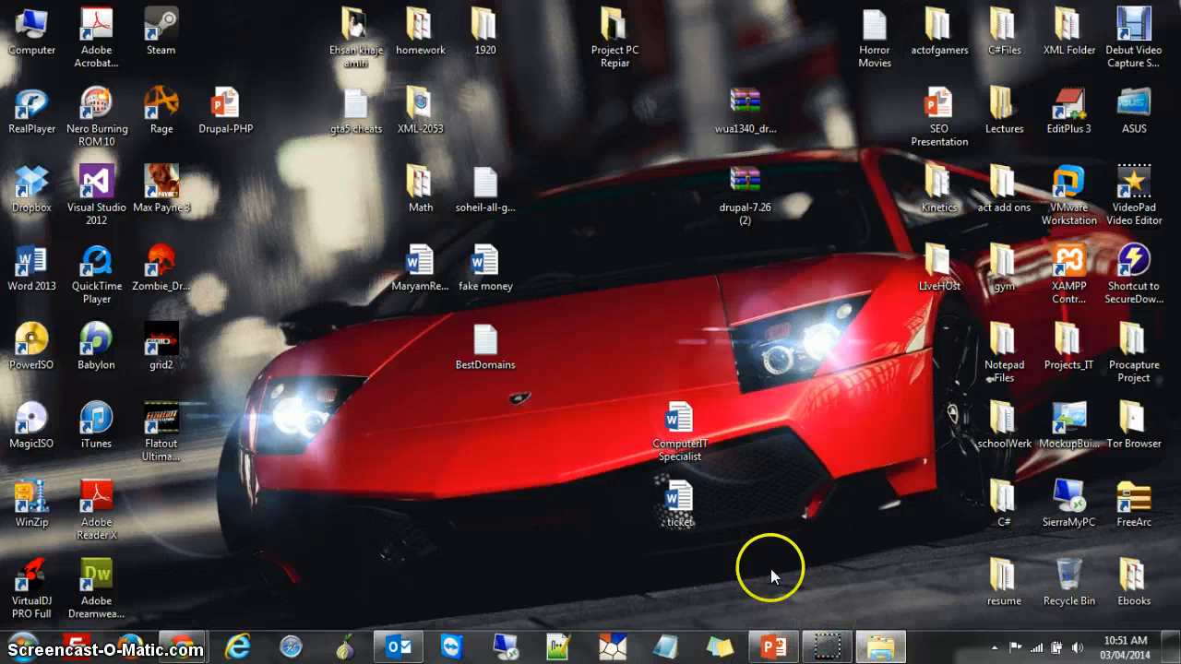
Move all 27 items from drupal-7.26 up into Drupal-Final
left_click(875, 646)
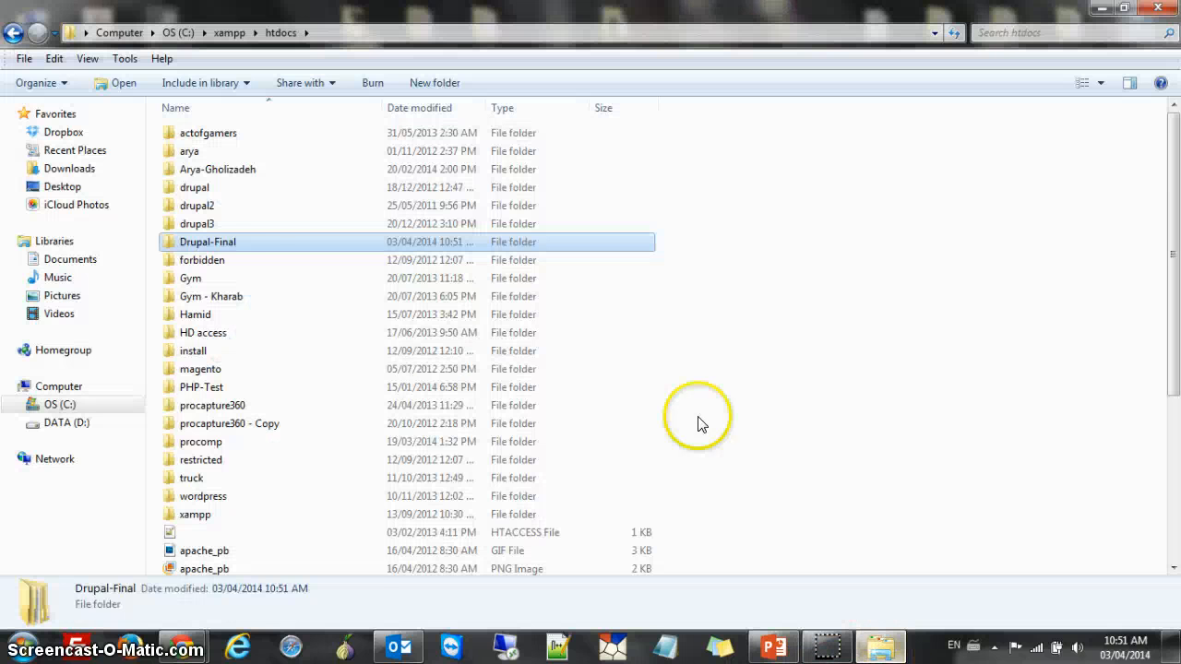
double_click(236, 243)
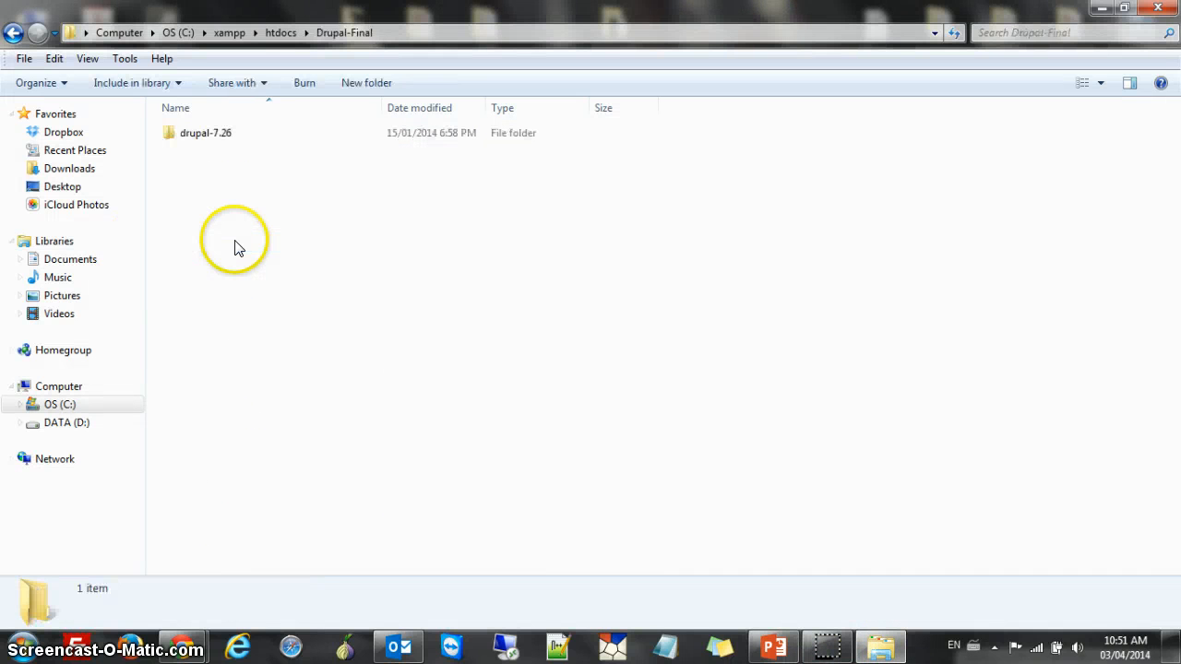
double_click(254, 133)
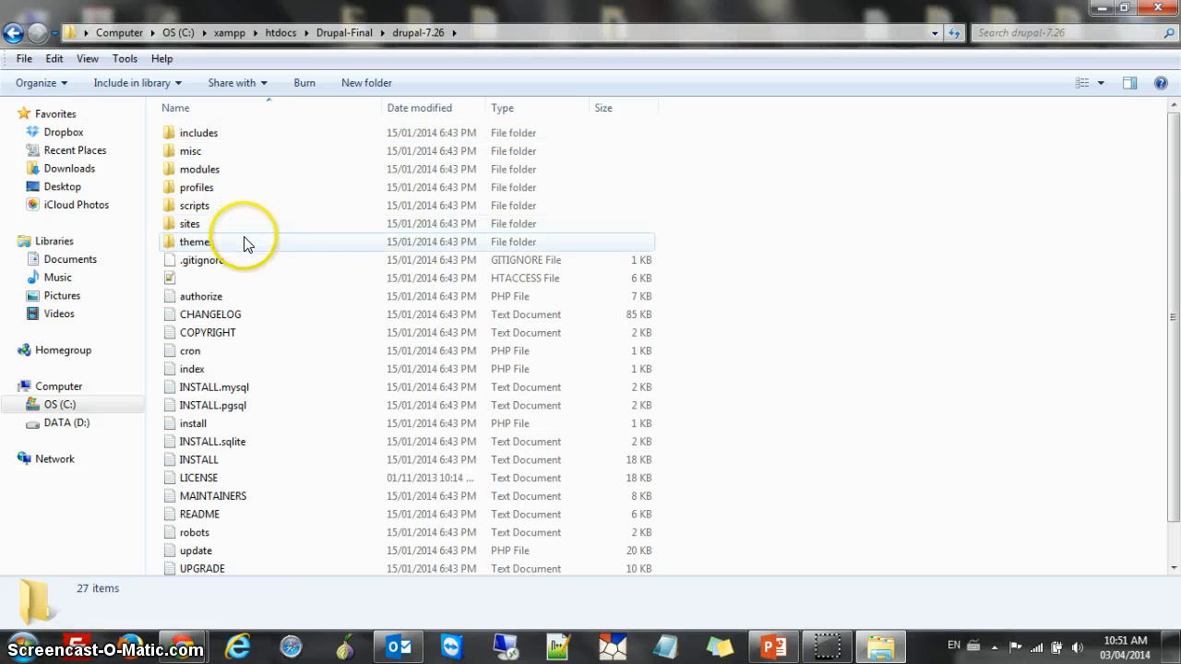
key("ctrl+a")
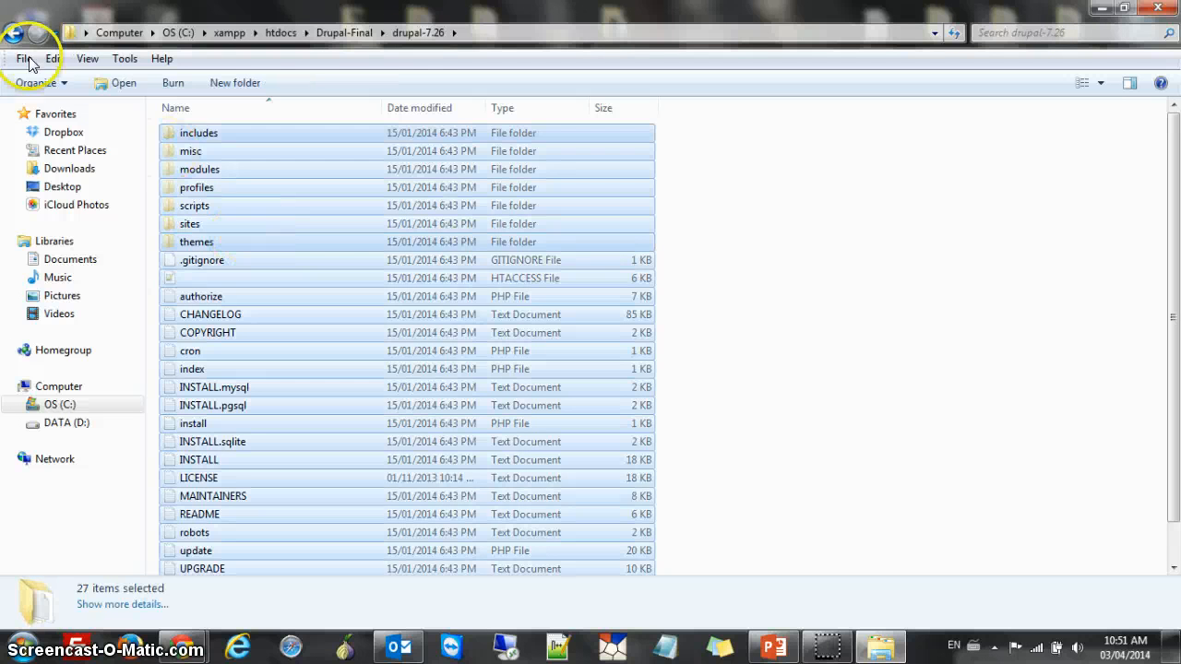
left_click(7, 34)
left_click(284, 310)
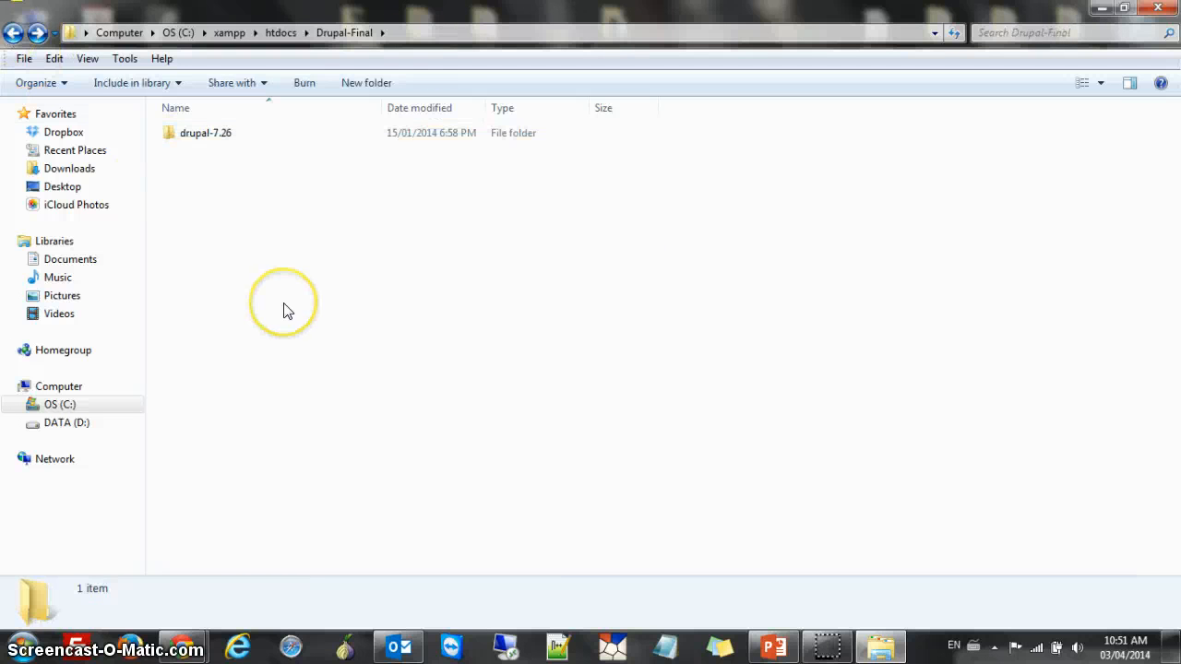
key("ctrl+v")
Delete the emptied drupal-7.26 folder
left_click(234, 134)
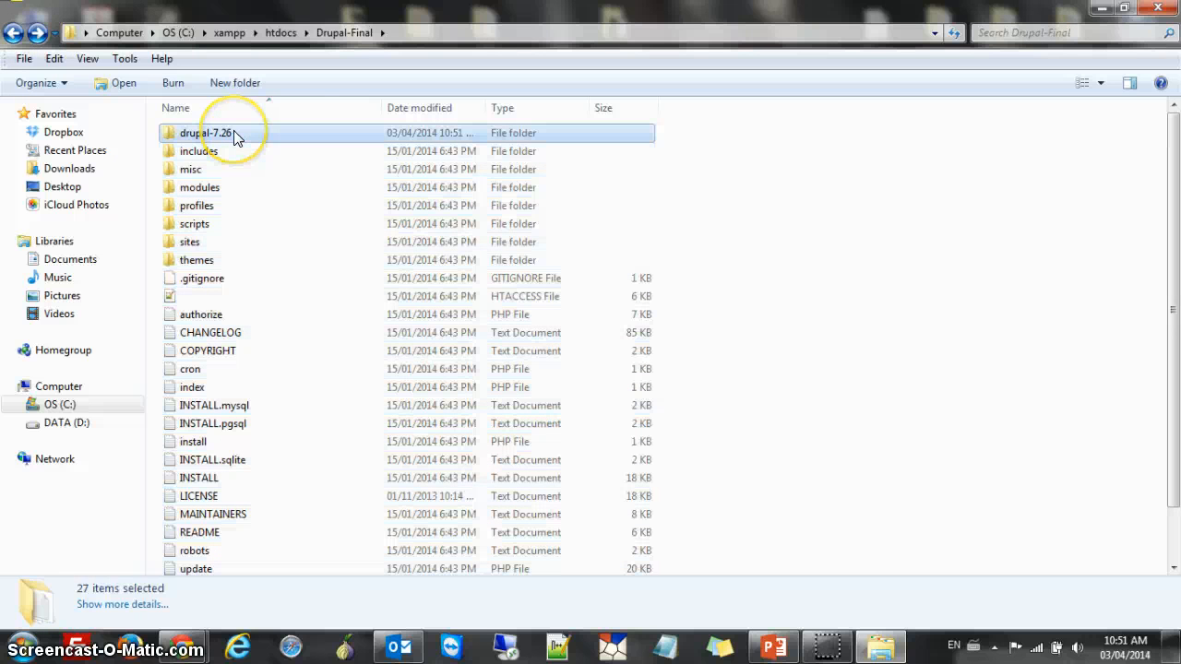
key("Delete")
key("Return")
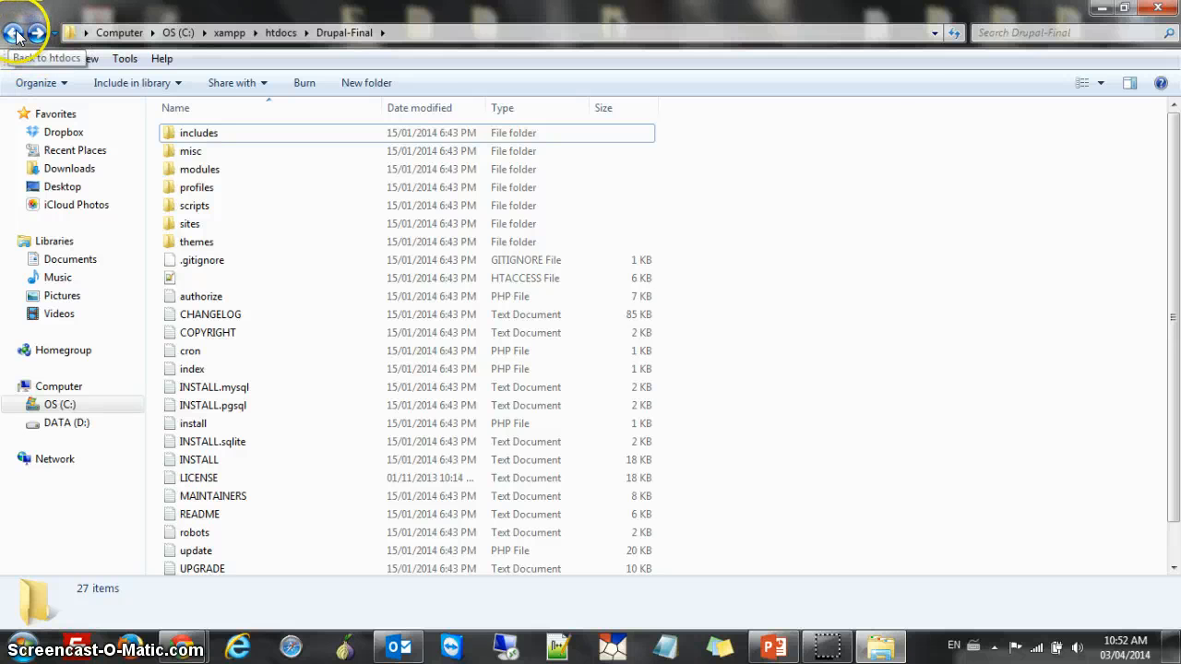
Reopen Drupal-Final from htdocs and scroll through its Drupal files to check them
left_click(13, 35)
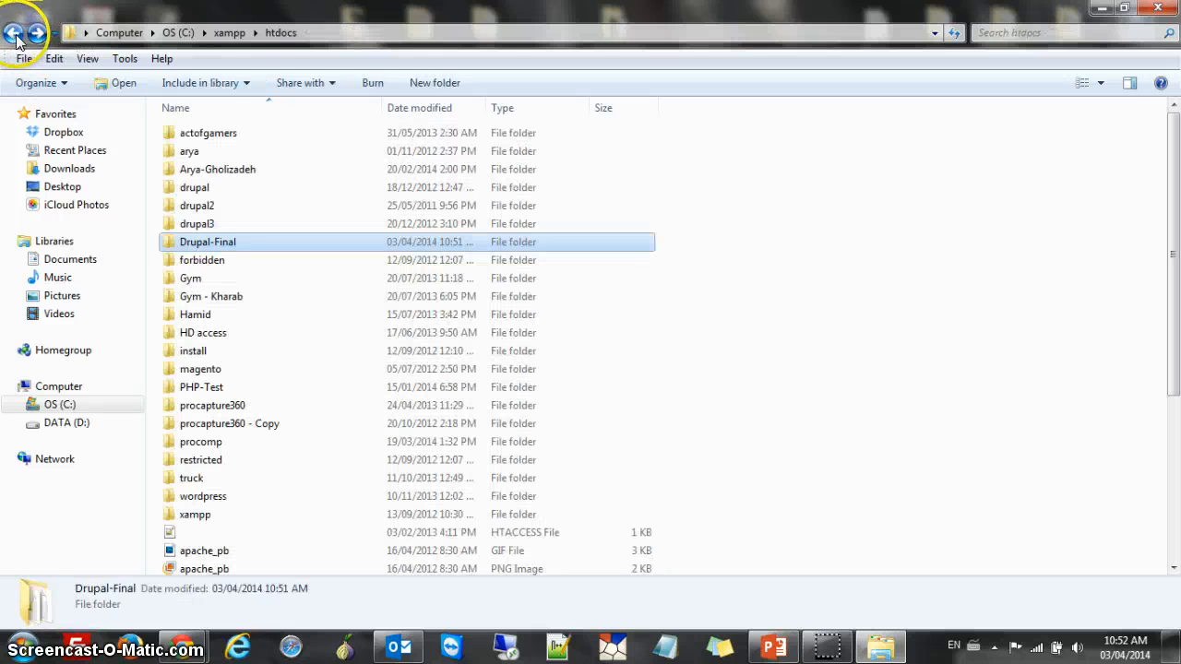
double_click(231, 241)
scroll(297, 311, "down", 1)
scroll(334, 138, "up", 1)
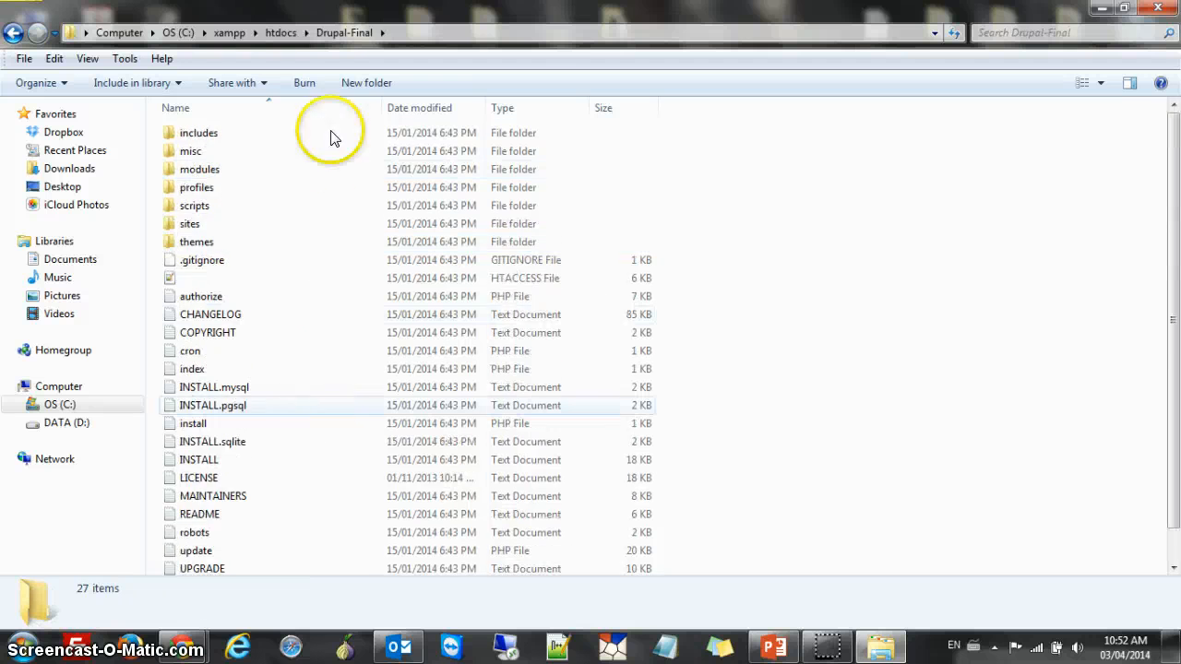
scroll(338, 289, "down", 1)
scroll(327, 332, "up", 1)
scroll(304, 388, "down", 1)
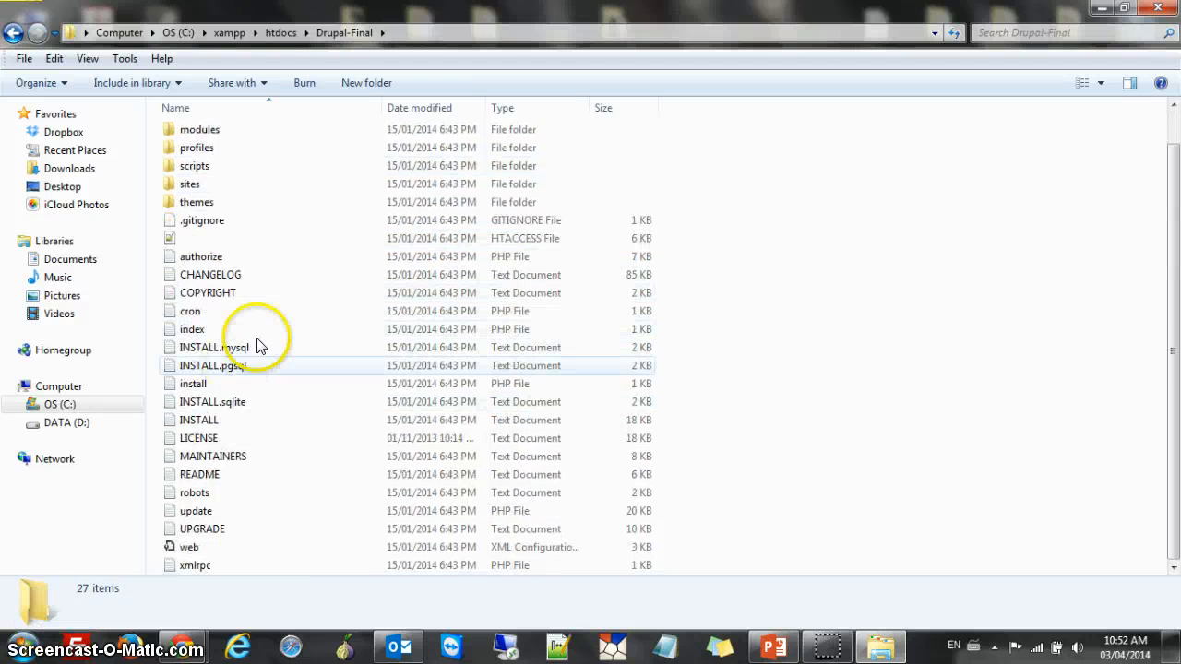
scroll(277, 318, "up", 1)
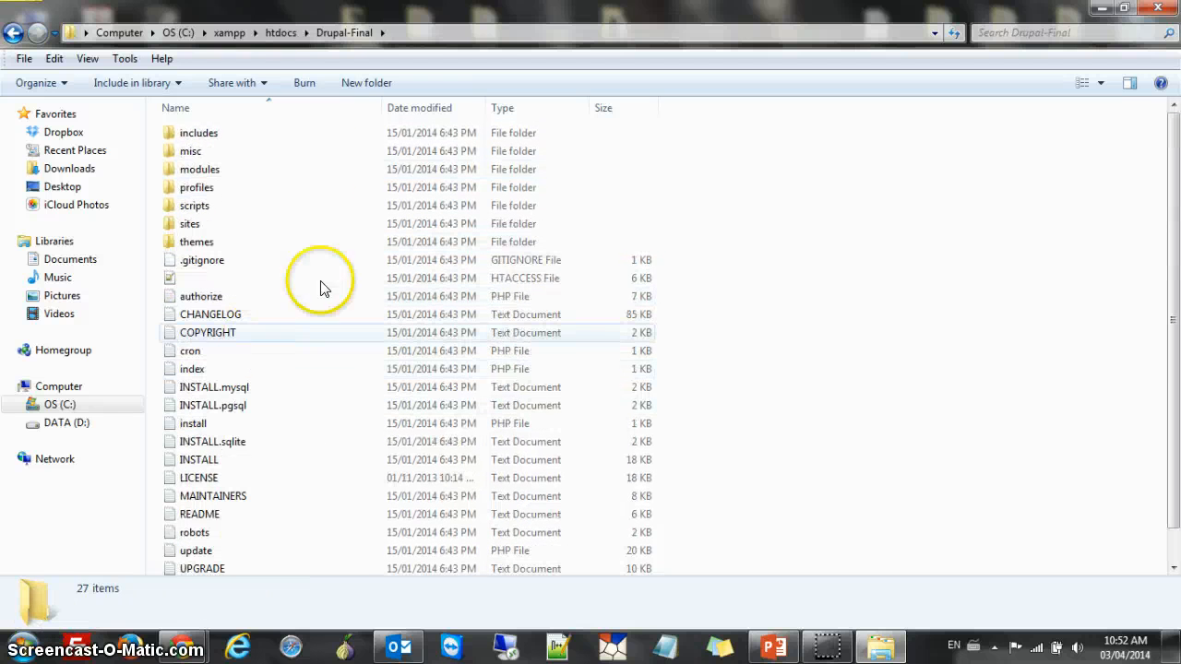
Bring the Drupal core browser window forward and maximize it
left_click(189, 649)
mouse_move(305, 563)
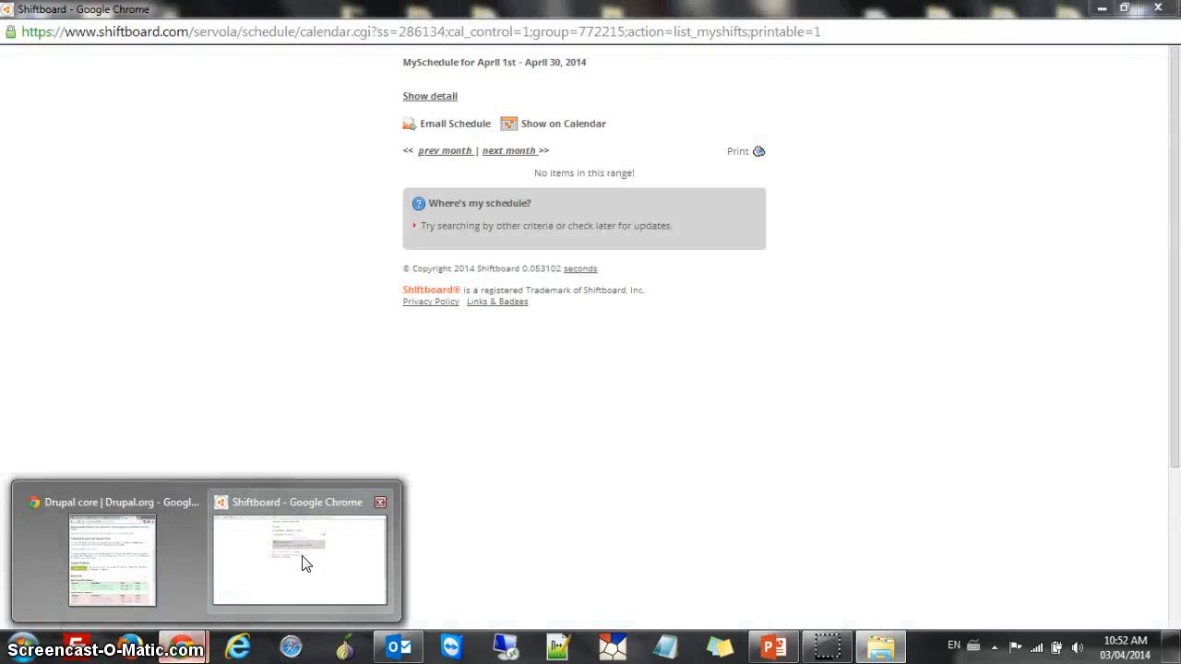
left_click(132, 523)
left_click_drag(513, 20, 628, 8)
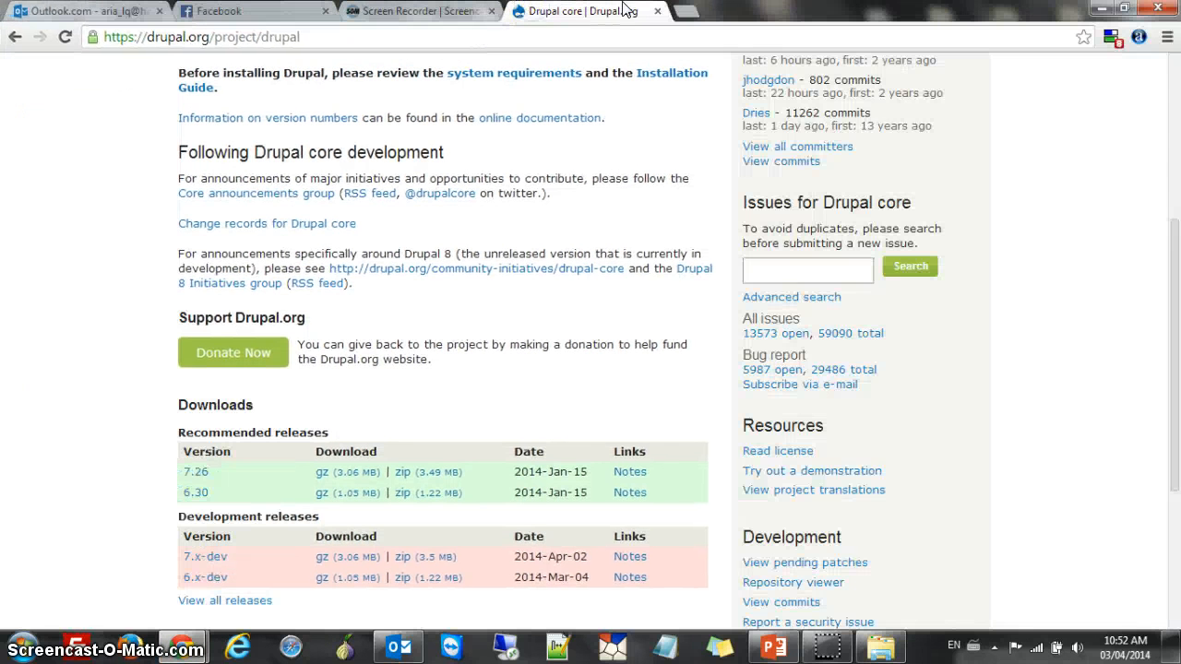
Load localhost/drupal-final in a new tab to start the Drupal installer
left_click(682, 11)
type("localho")
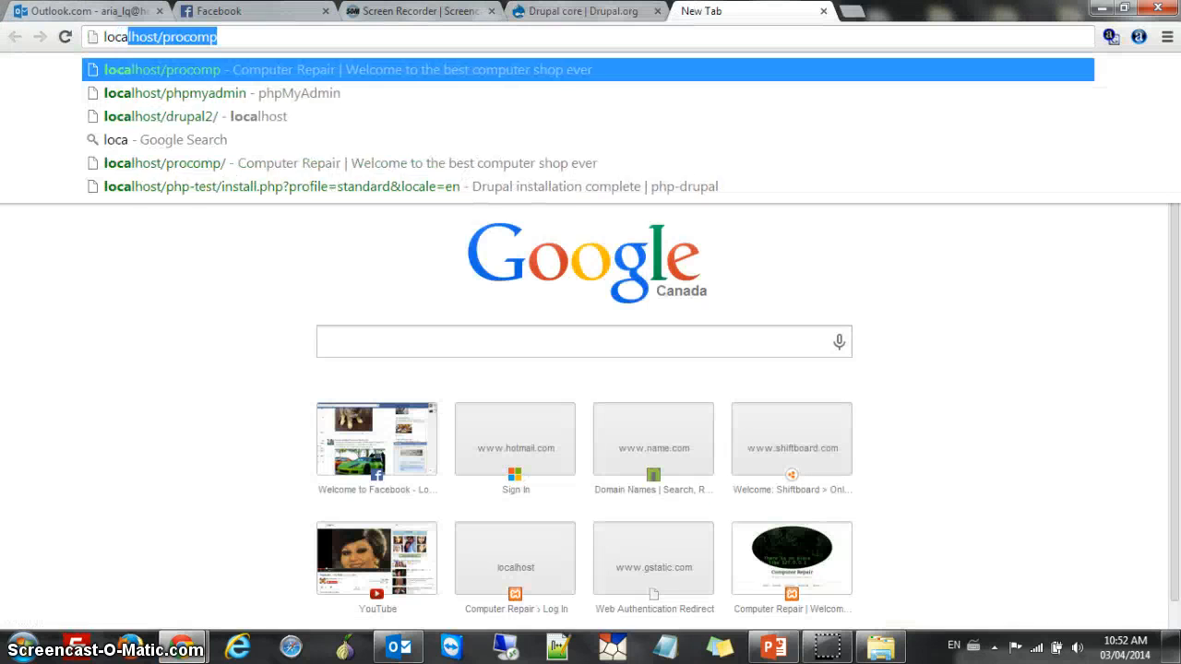
type("st/")
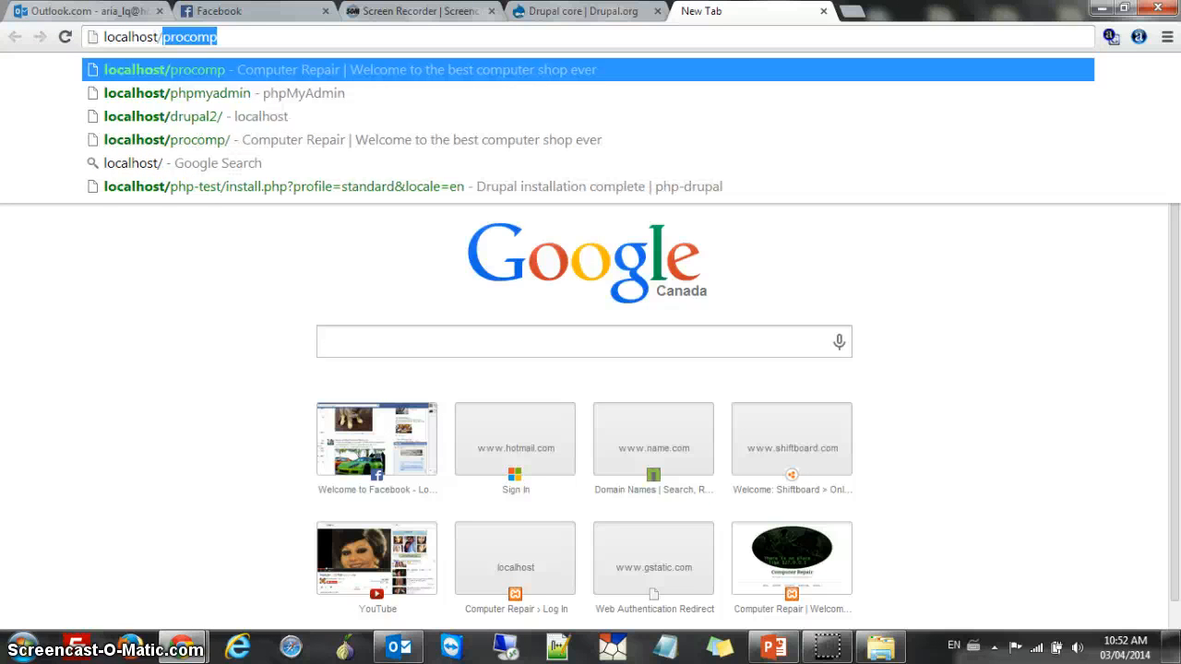
type("druap")
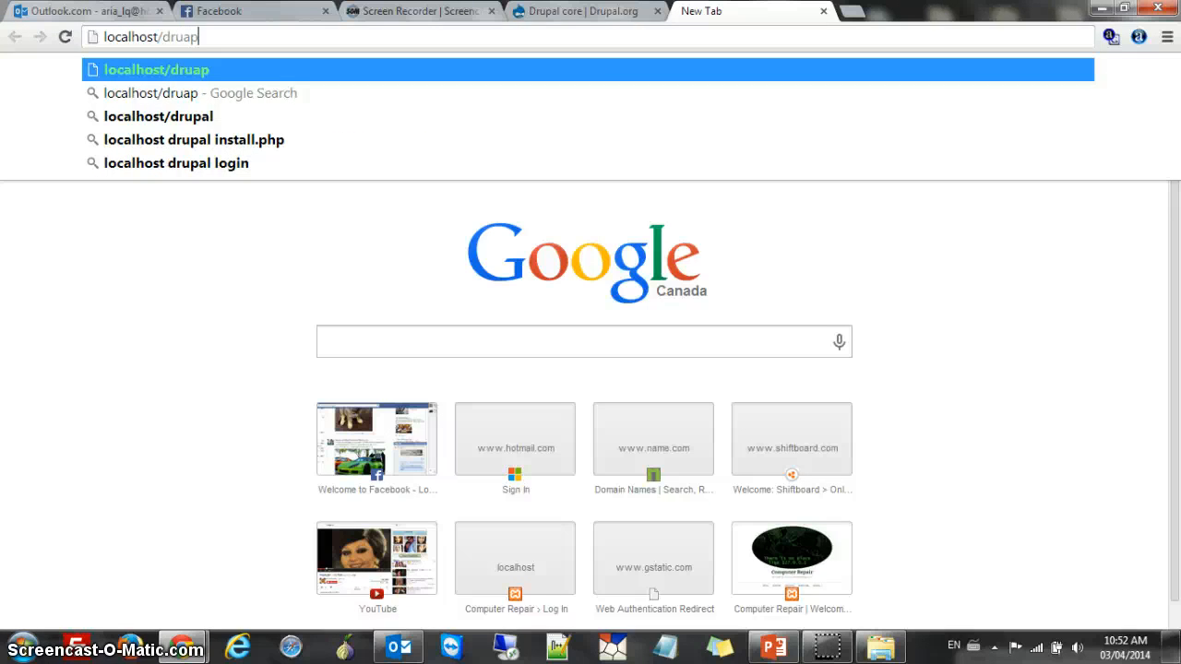
key("BackSpace")
key("BackSpace")
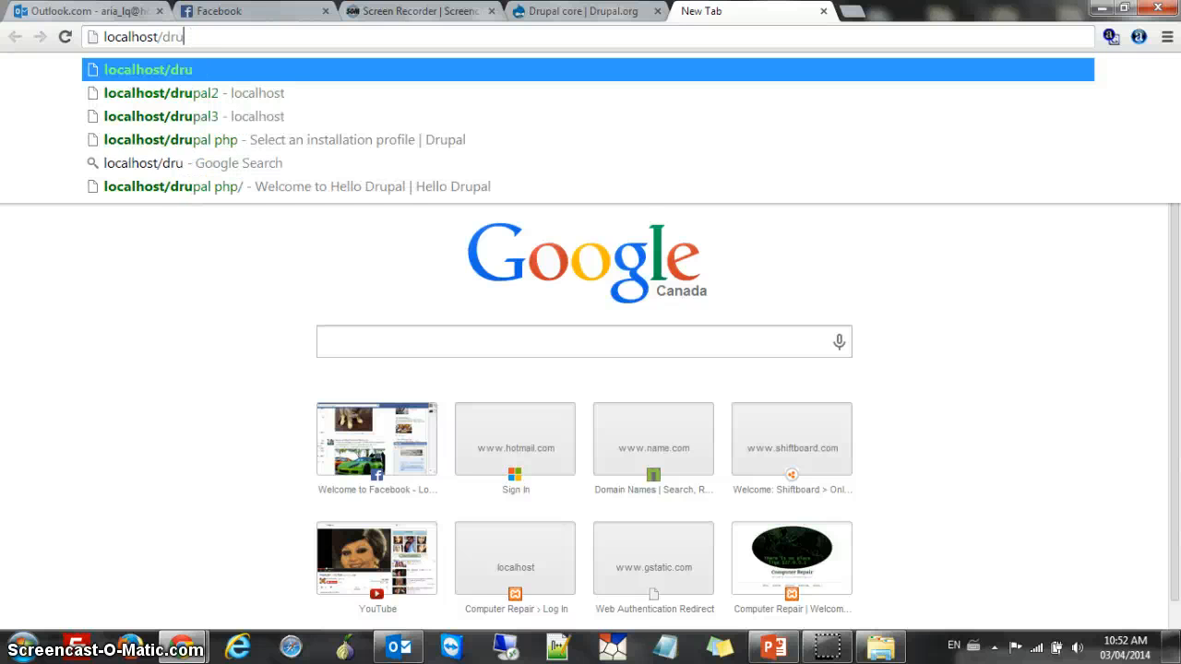
type("pal-final")
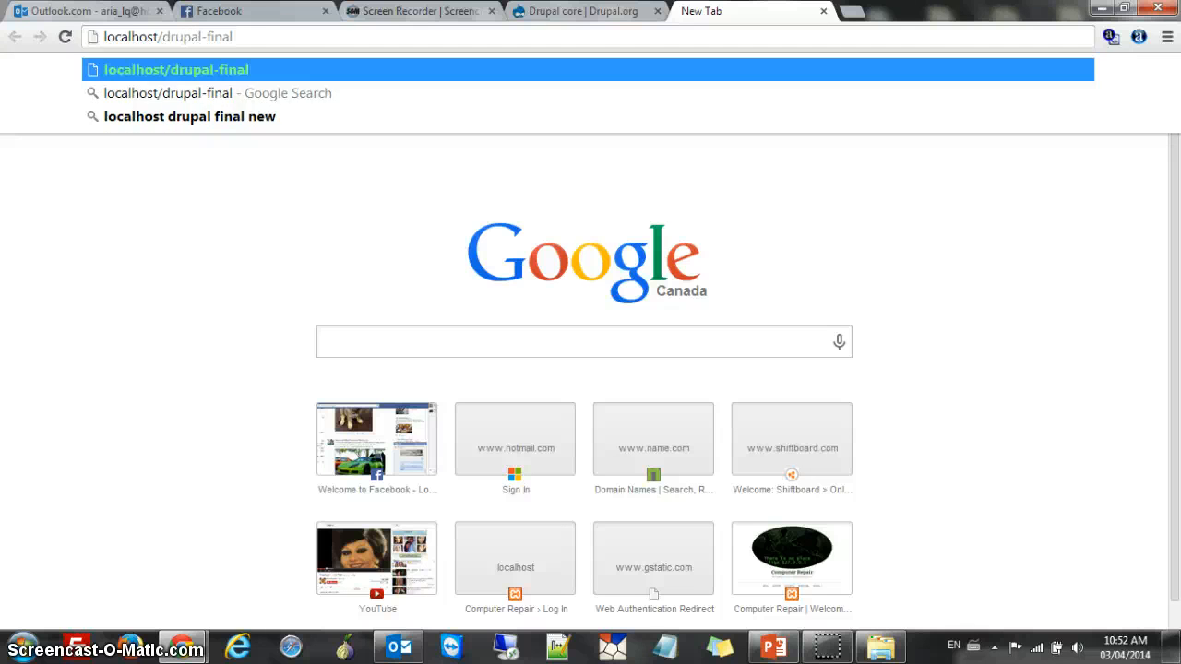
key("Return")
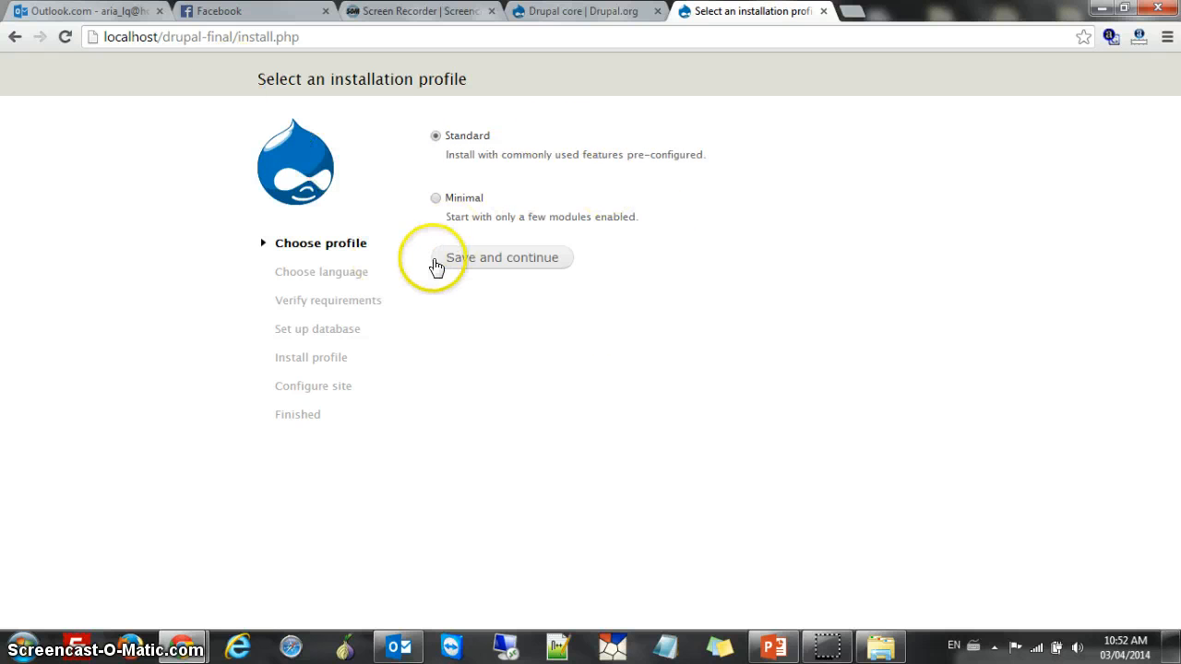
Accept the Standard profile and English language, advancing the installer to Database configuration
left_click(487, 262)
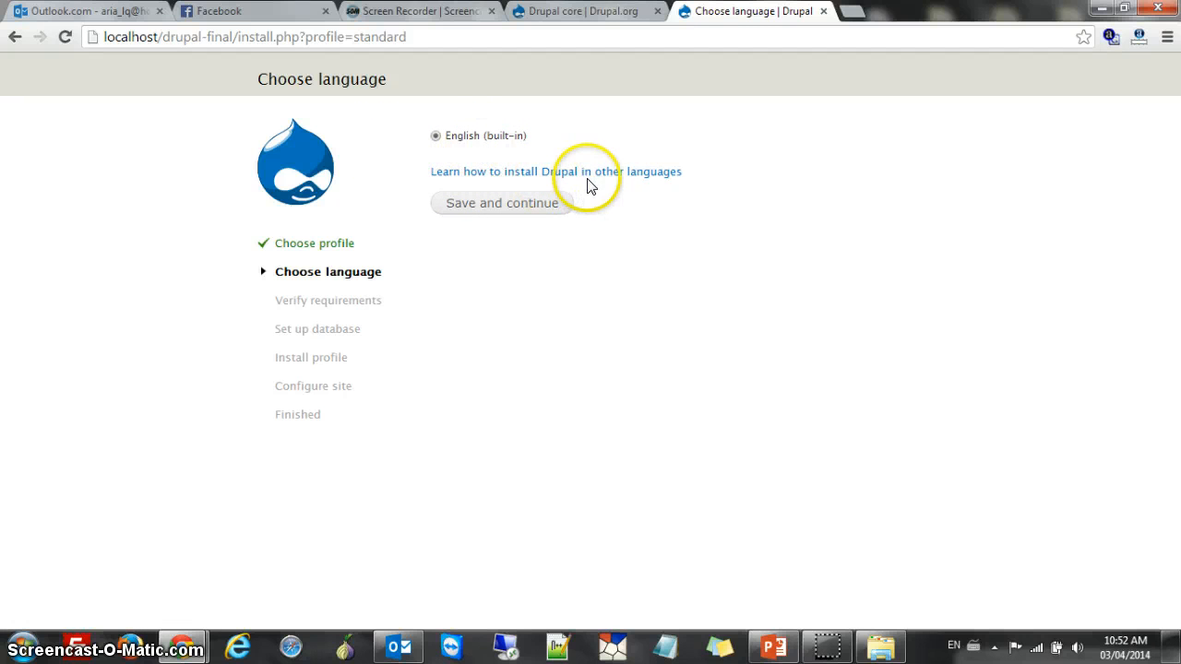
left_click(529, 179)
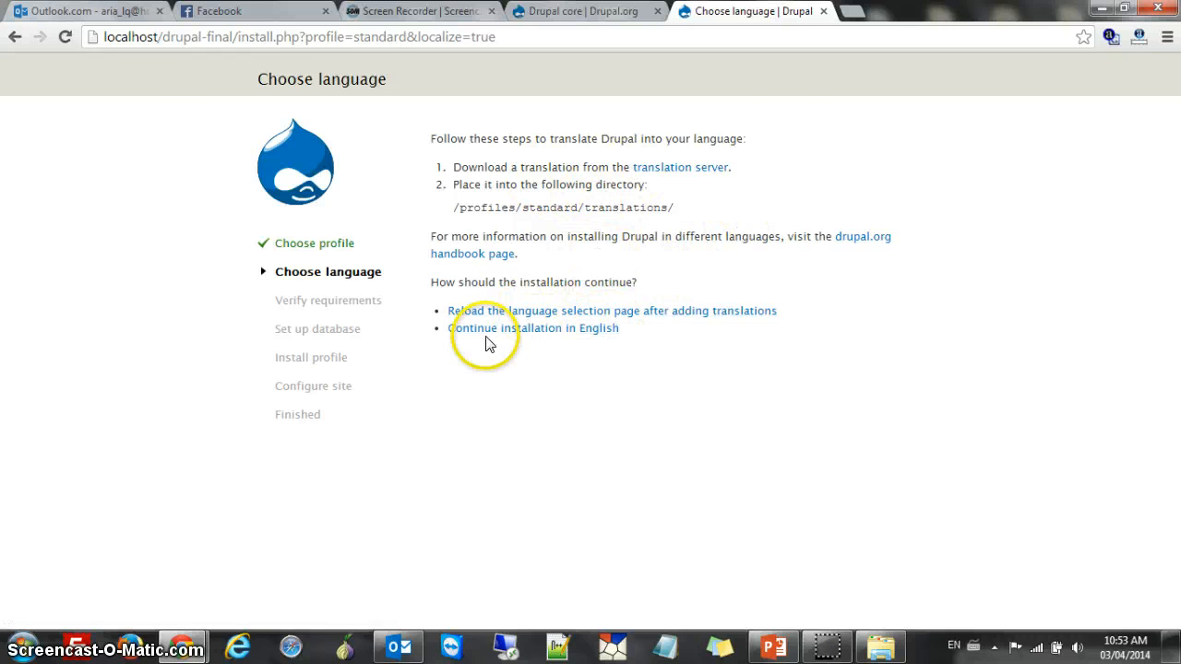
left_click(576, 330)
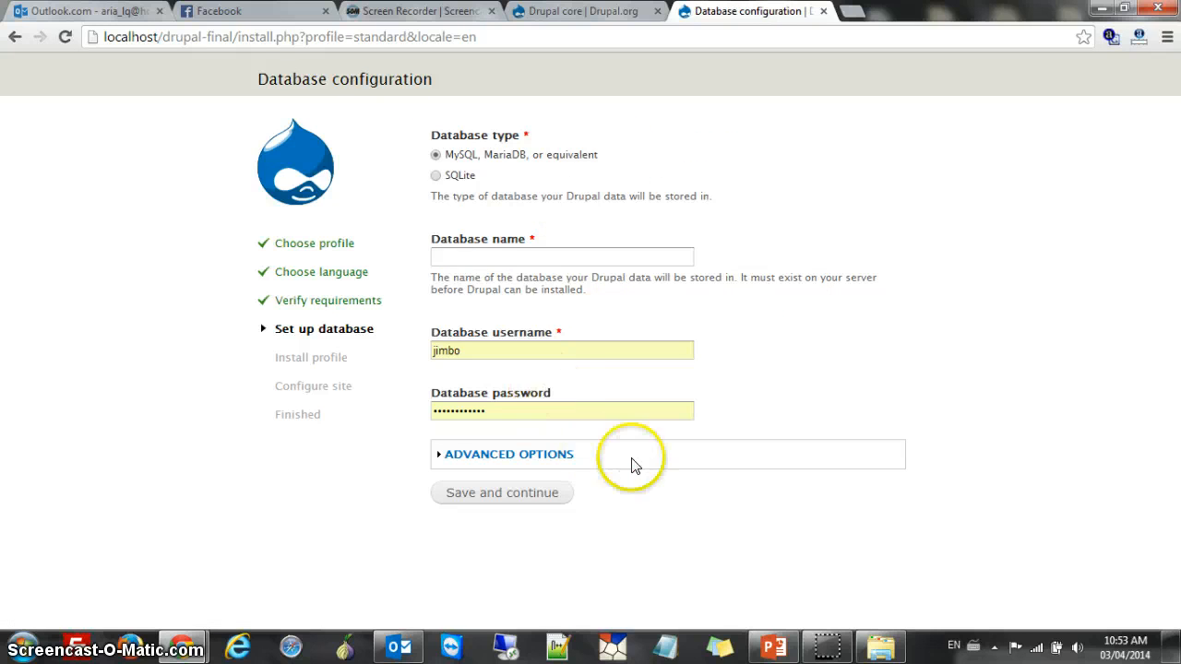
left_click(11, 37)
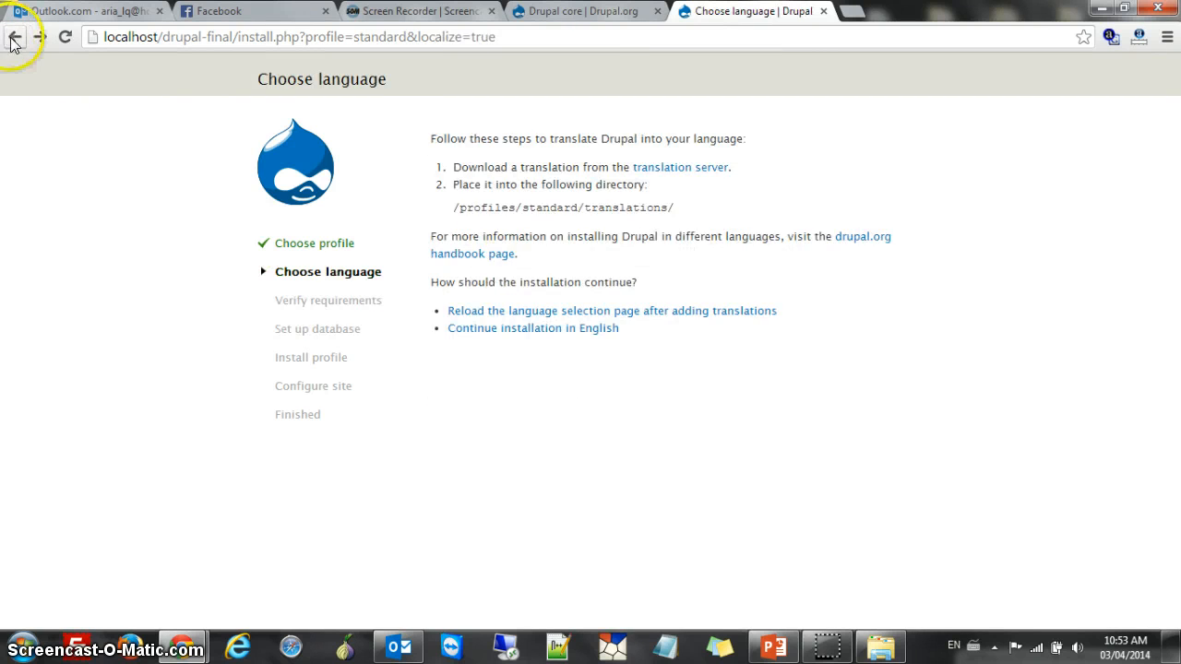
left_click(13, 38)
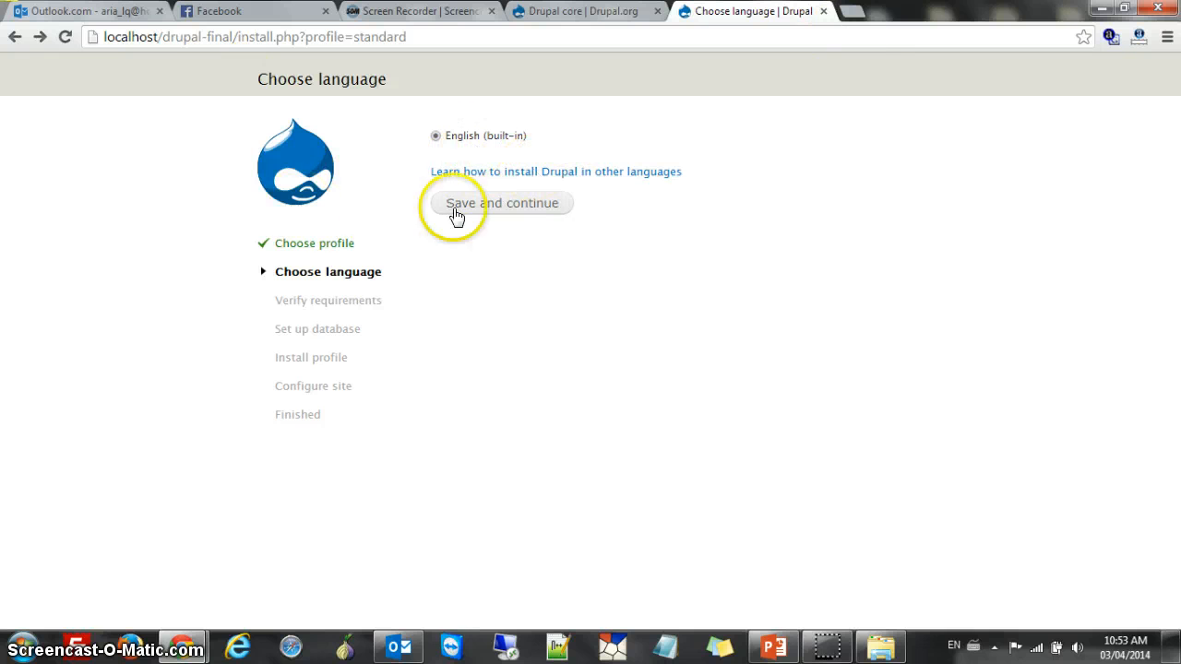
left_click(519, 208)
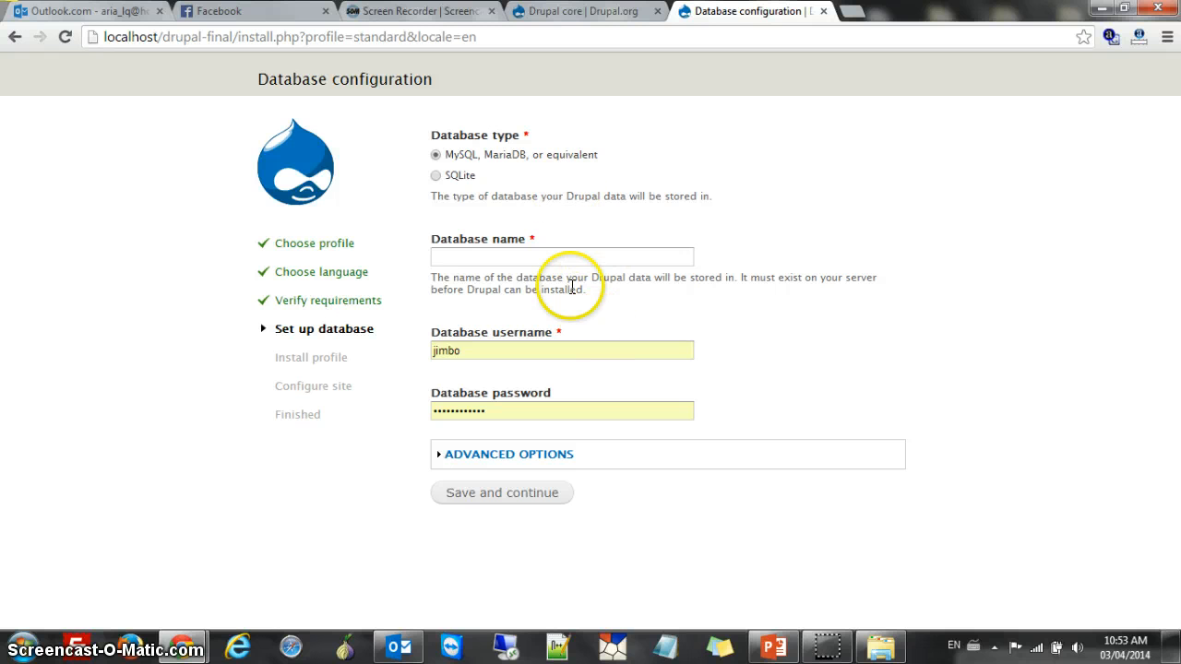
Load localhost/phpmyadmin in a new browser tab
left_click(853, 12)
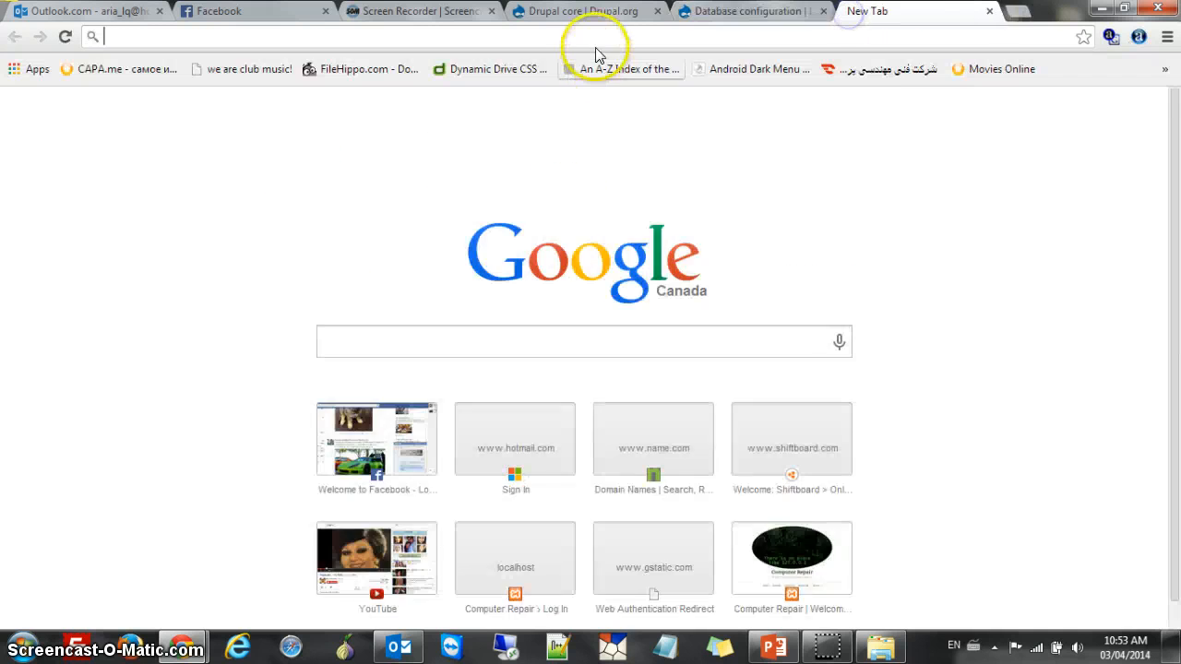
left_click(595, 42)
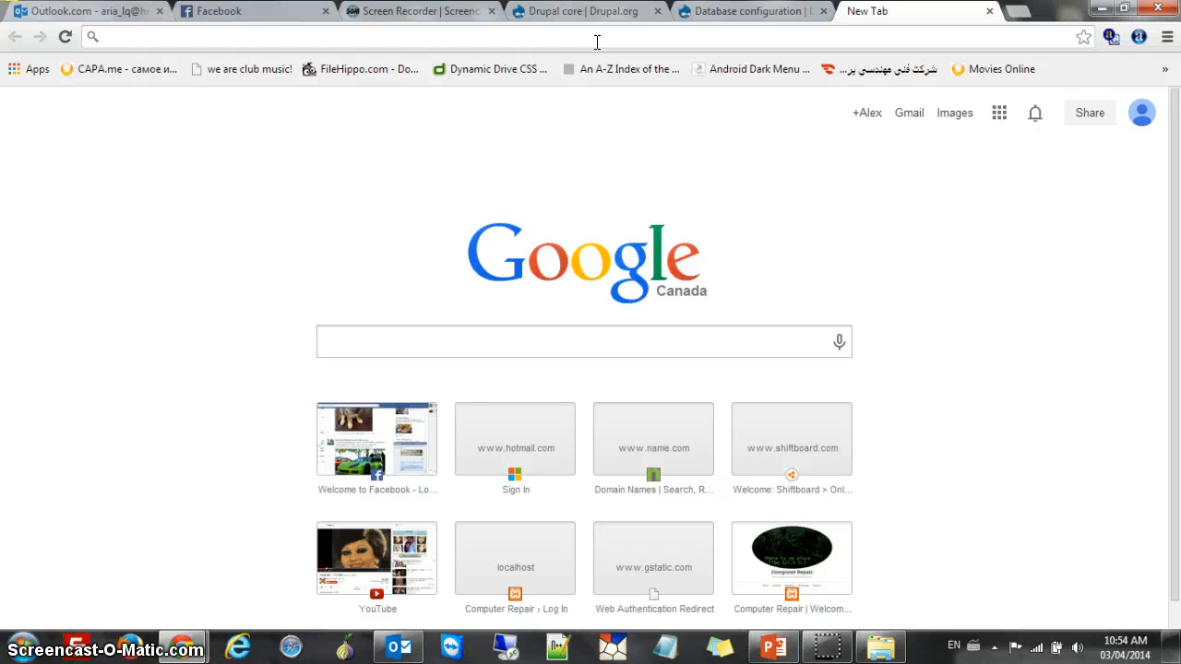
type("lo")
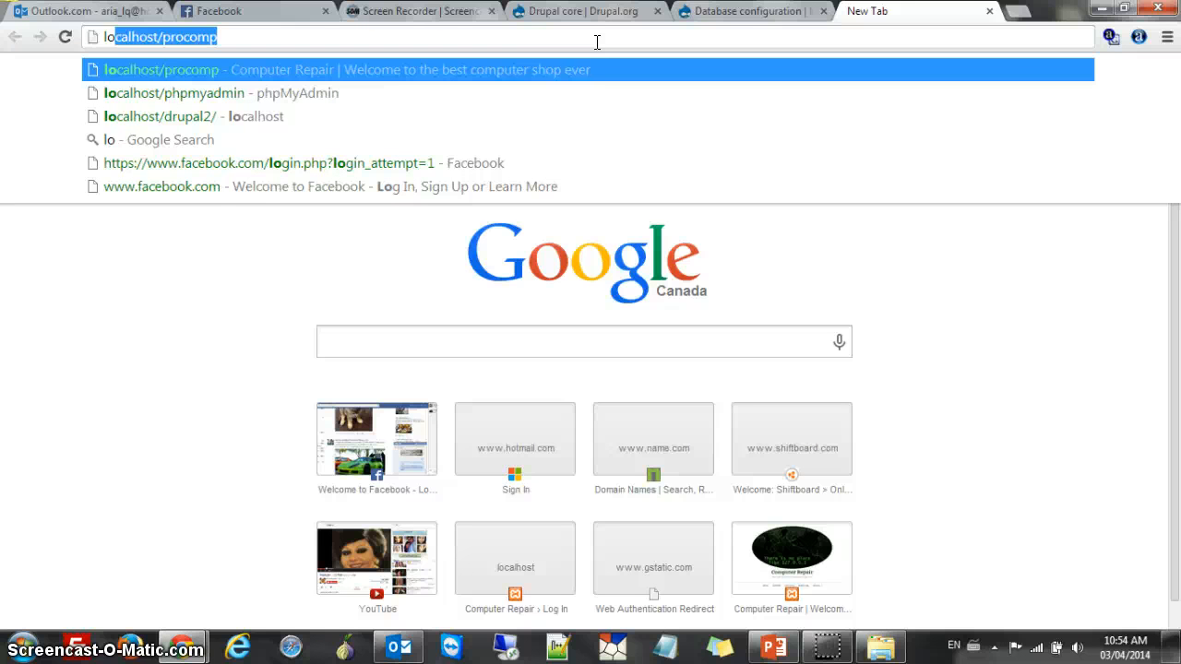
type("calhost")
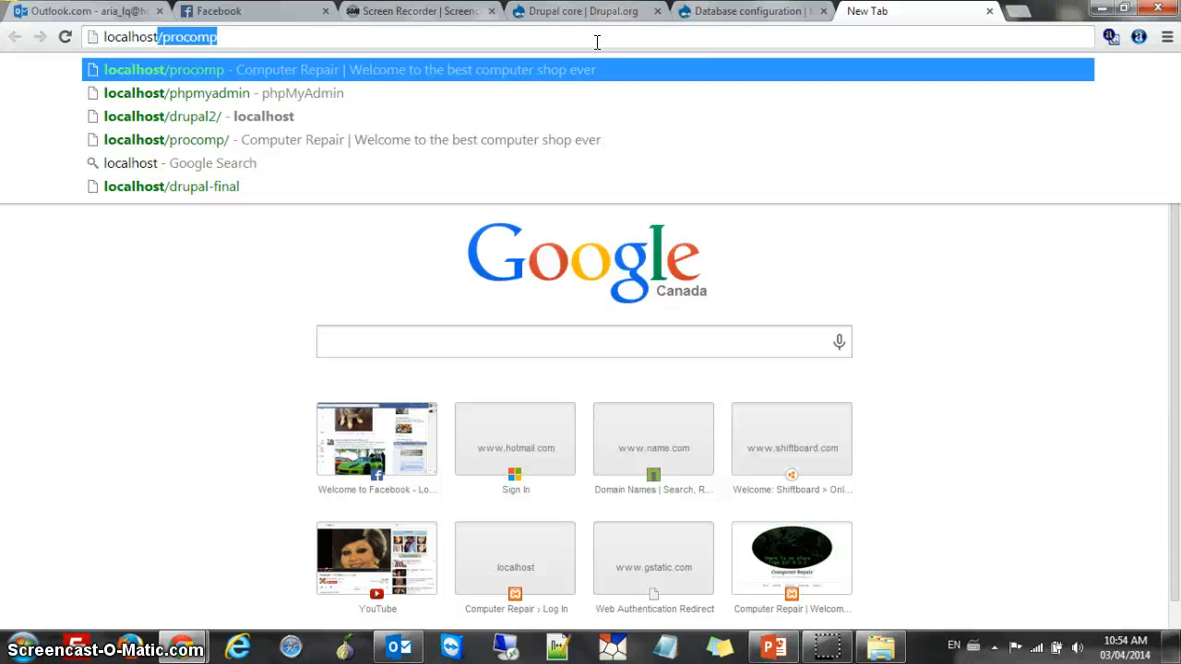
type("/phpmy")
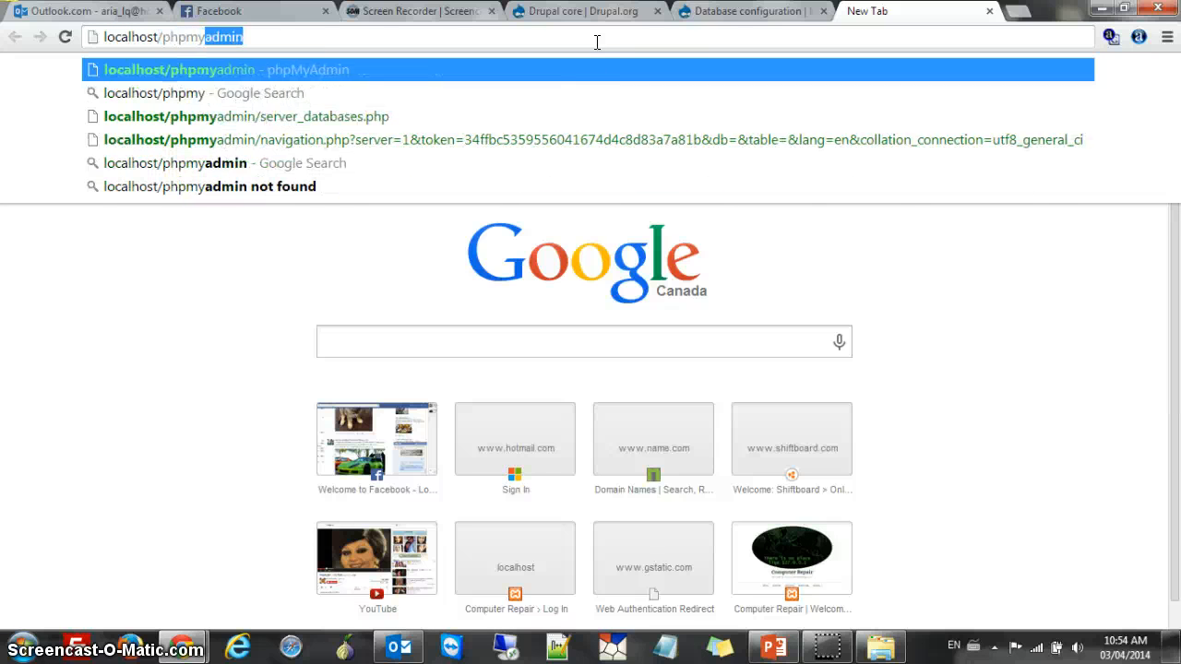
type("admin")
key("Return")
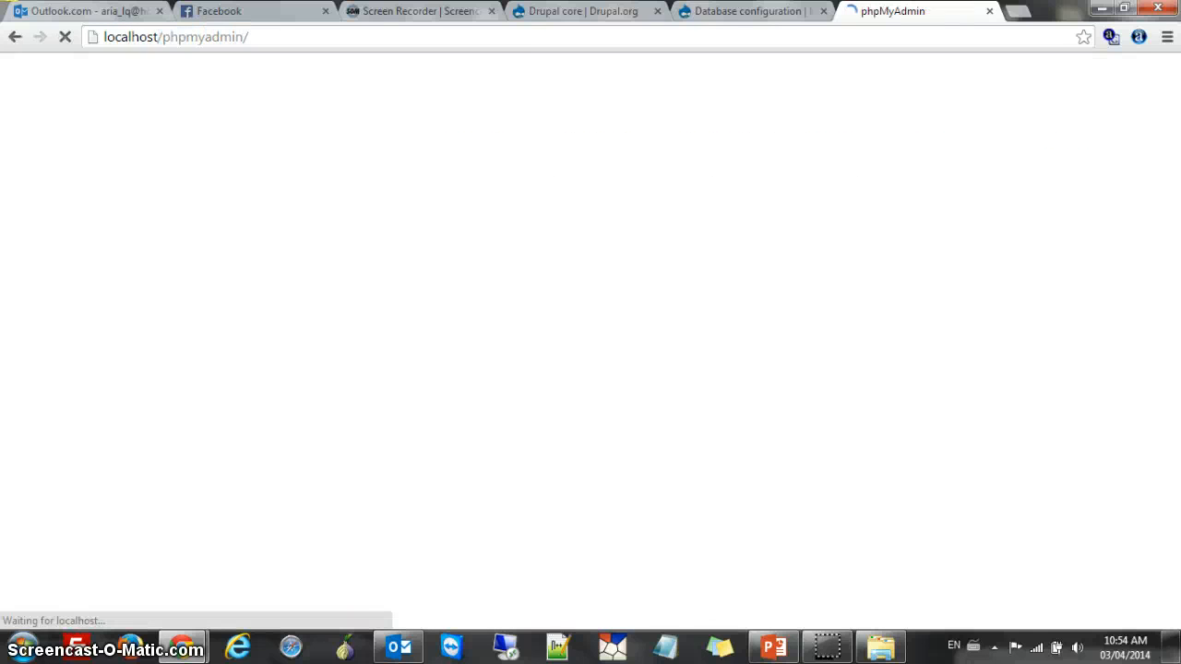
Log in to phpMyAdmin, run 'create database final;' in the SQL editor, and open final
left_click(721, 450)
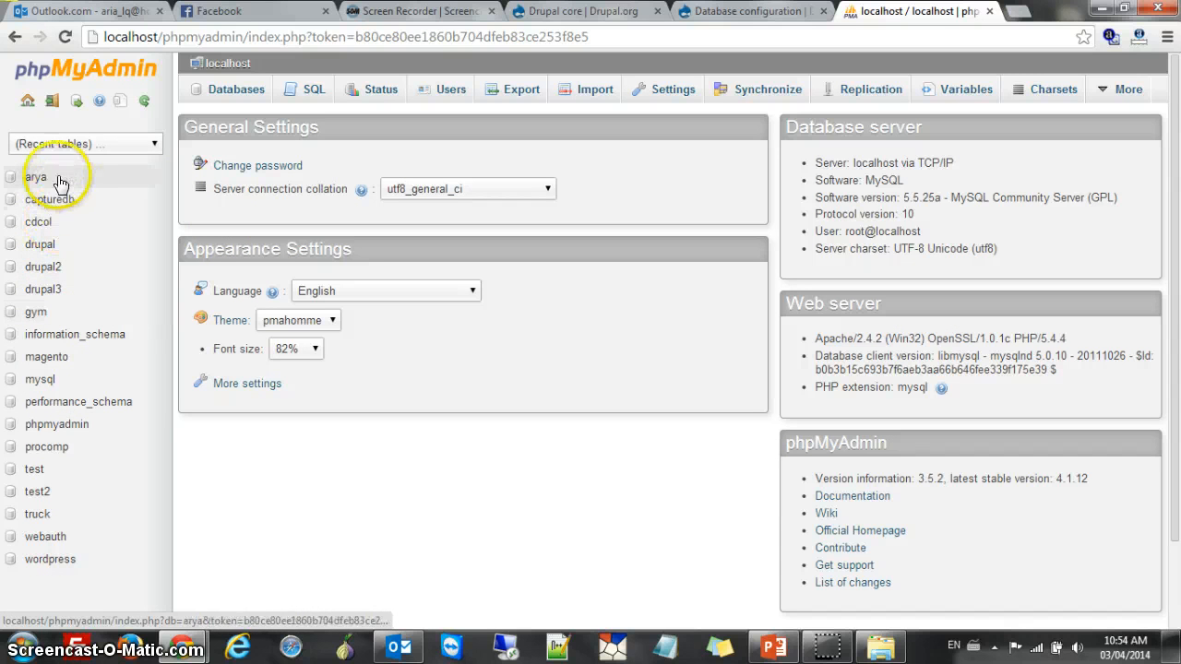
left_click(310, 92)
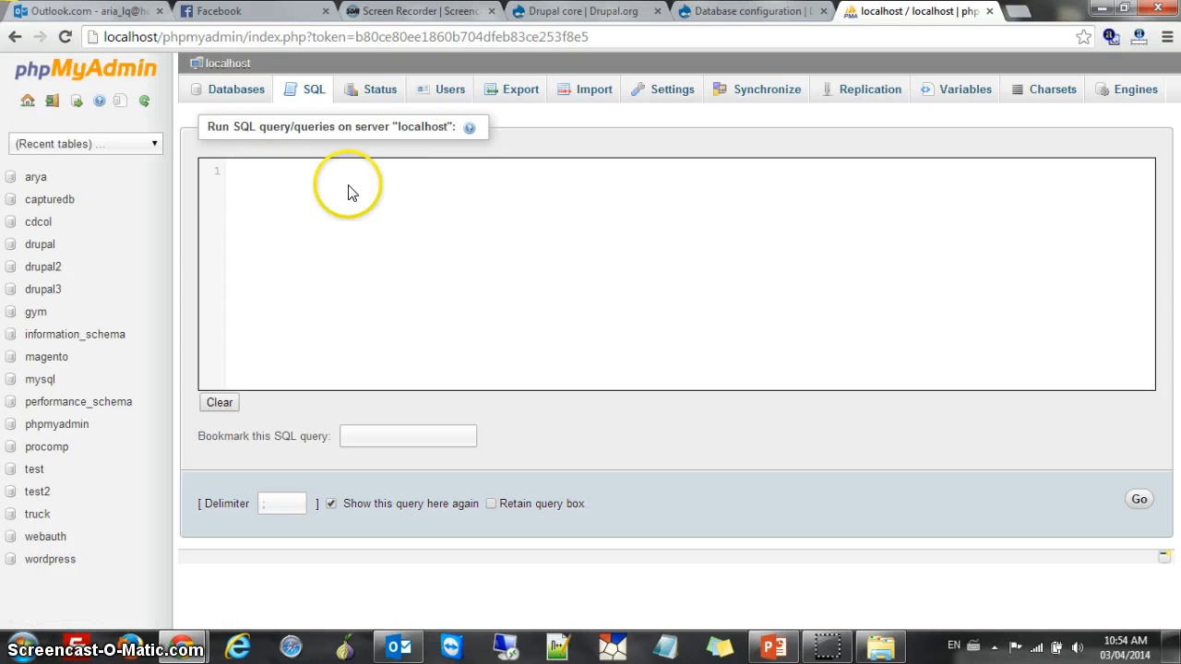
left_click(336, 195)
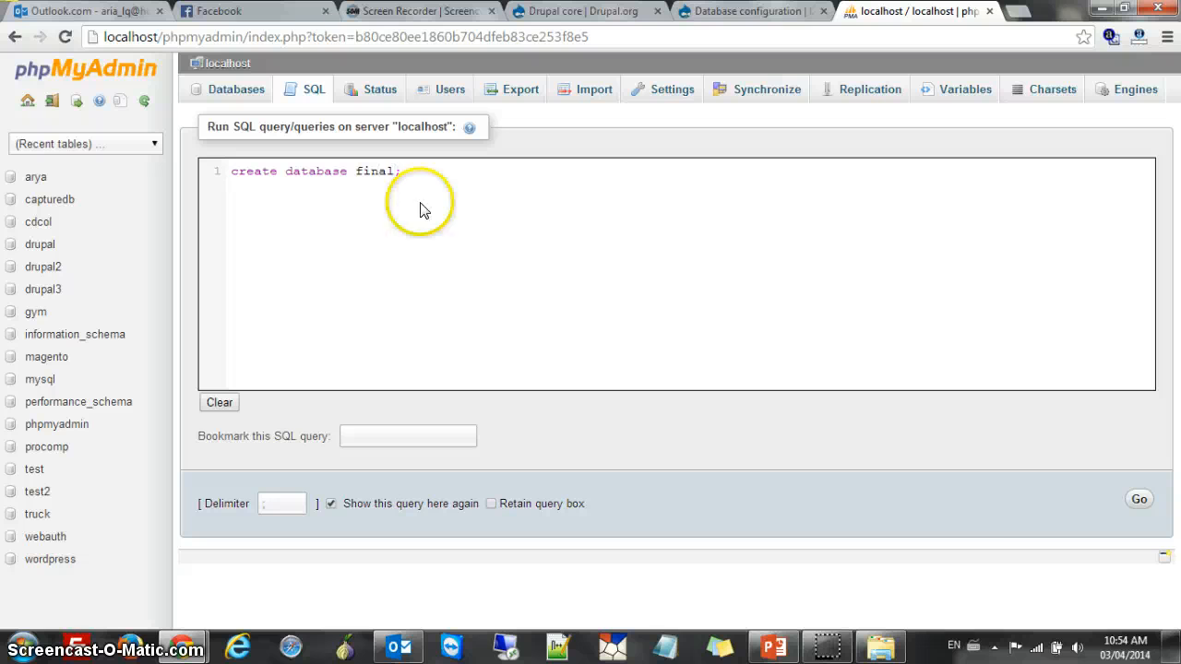
left_click(1140, 499)
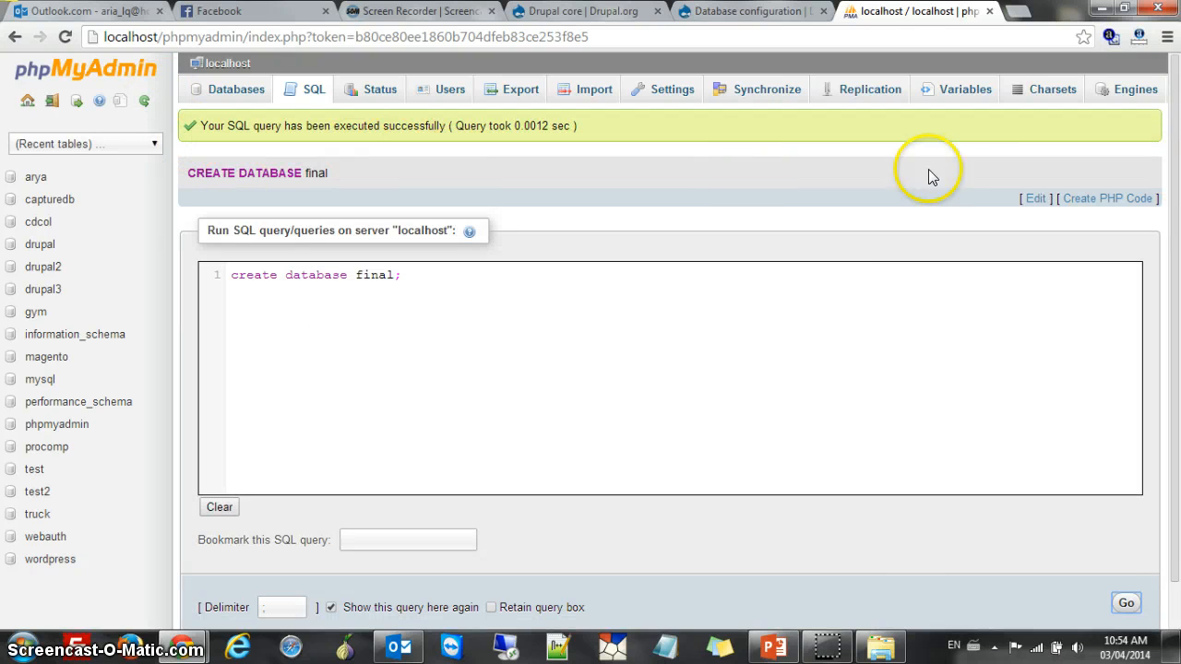
key("F5")
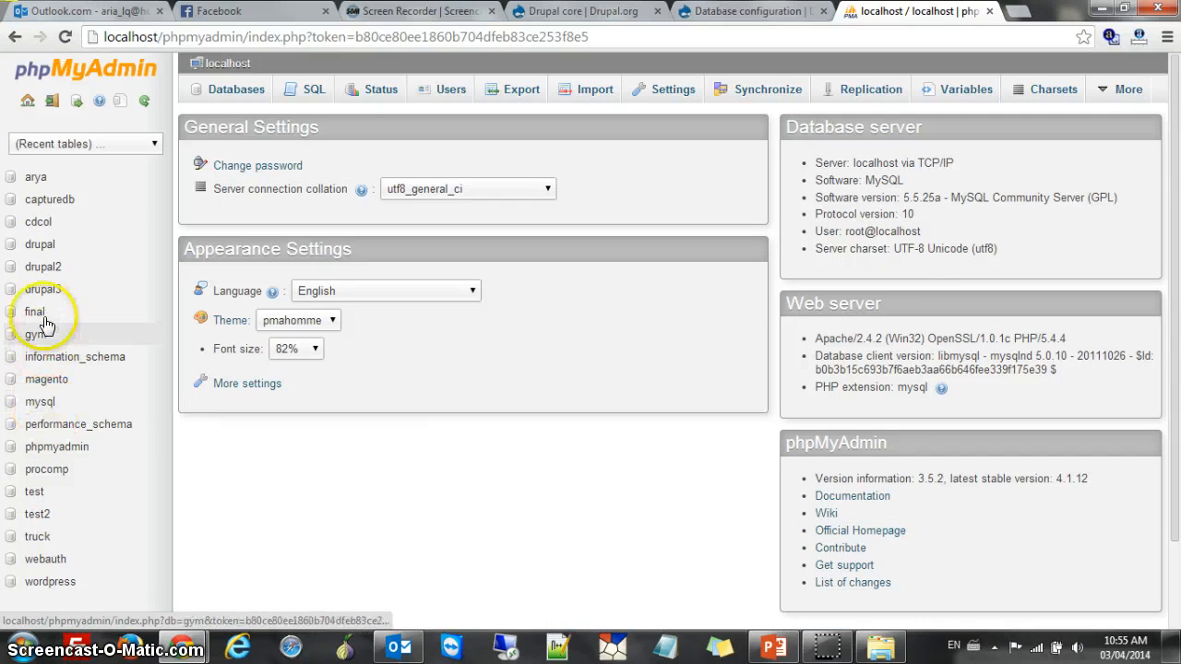
left_click(33, 315)
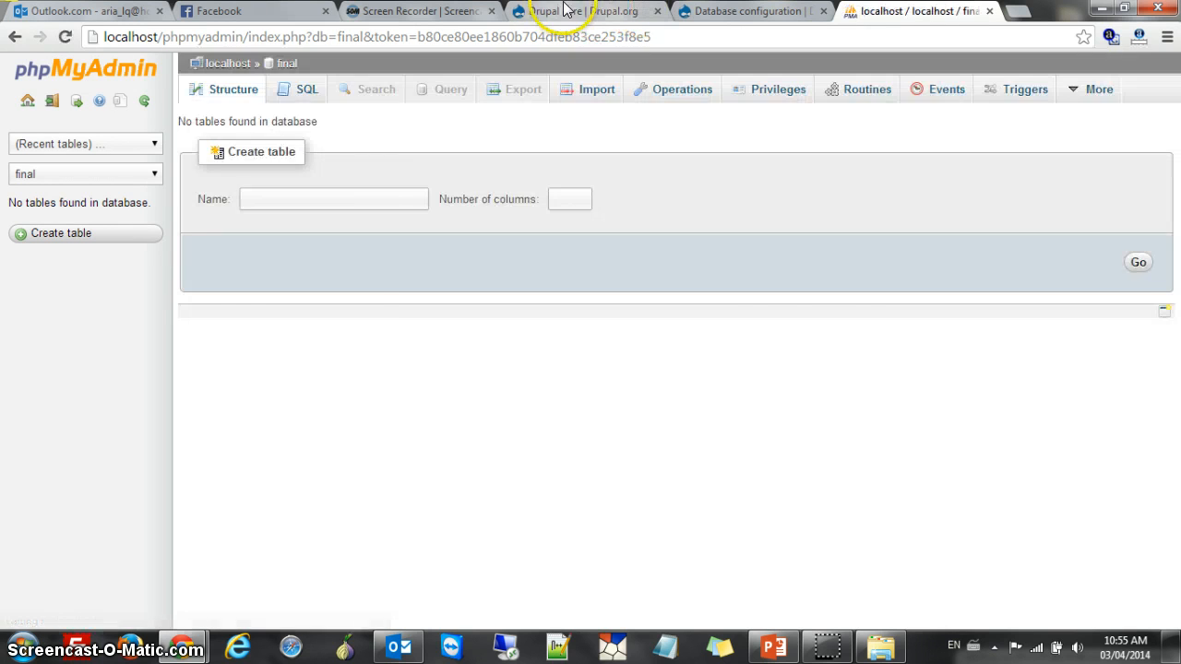
Enter database name 'final' with its database username and password, and start the installation
left_click(598, 12)
left_click(749, 11)
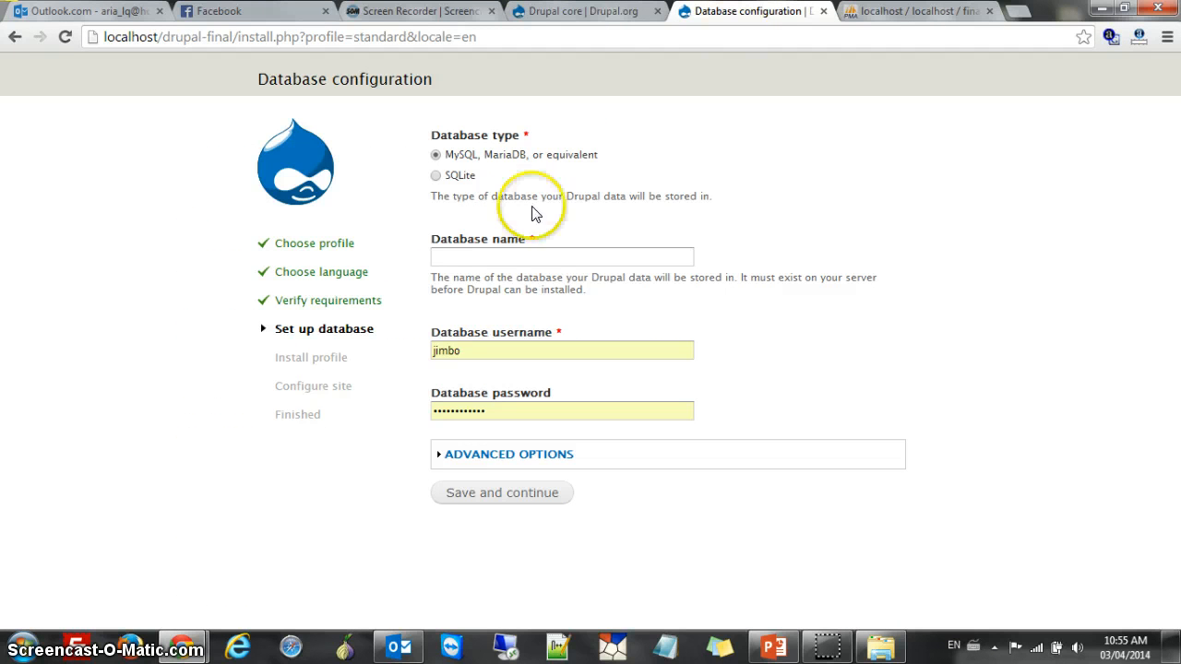
left_click(551, 255)
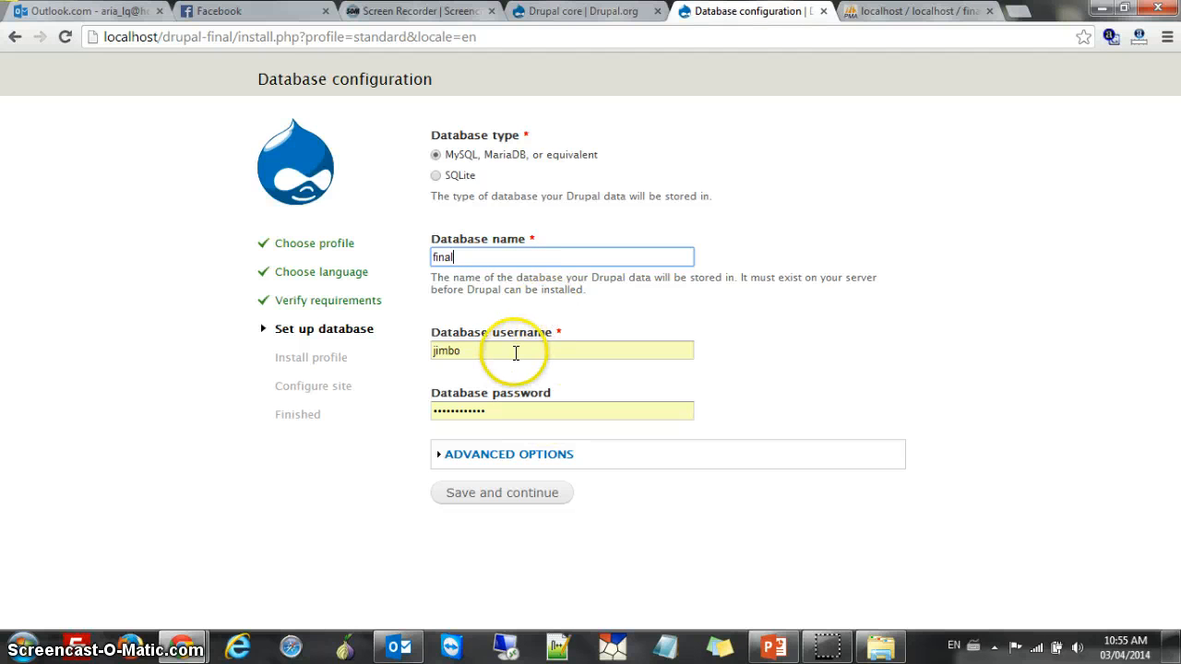
key("Tab")
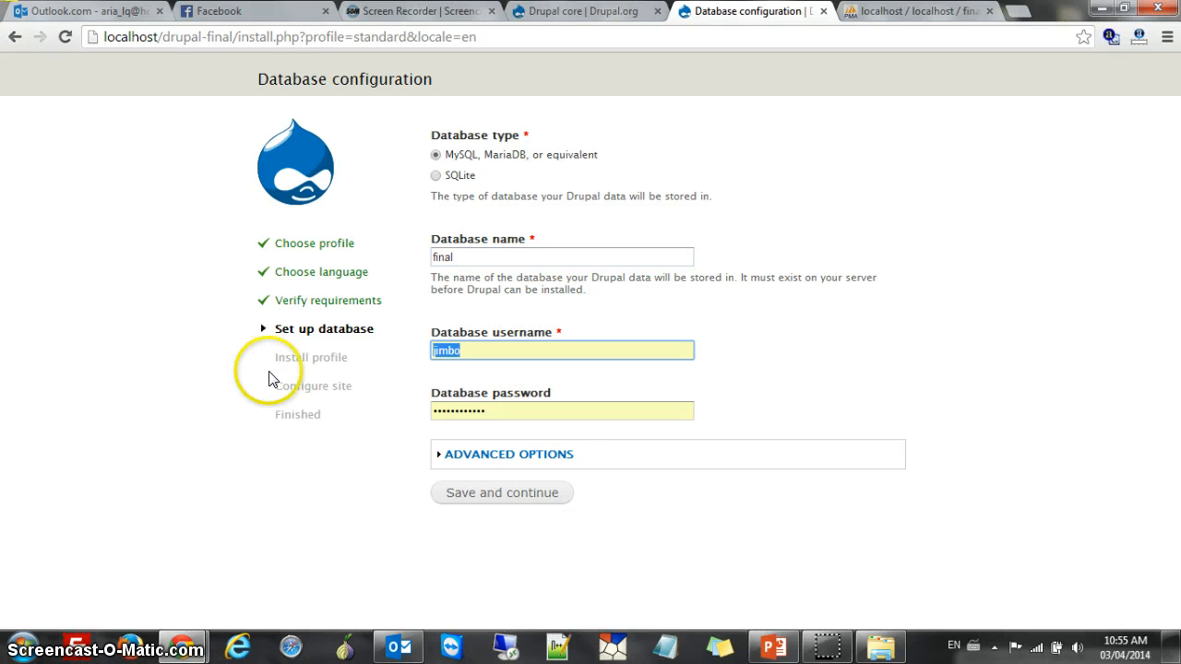
type("rioo")
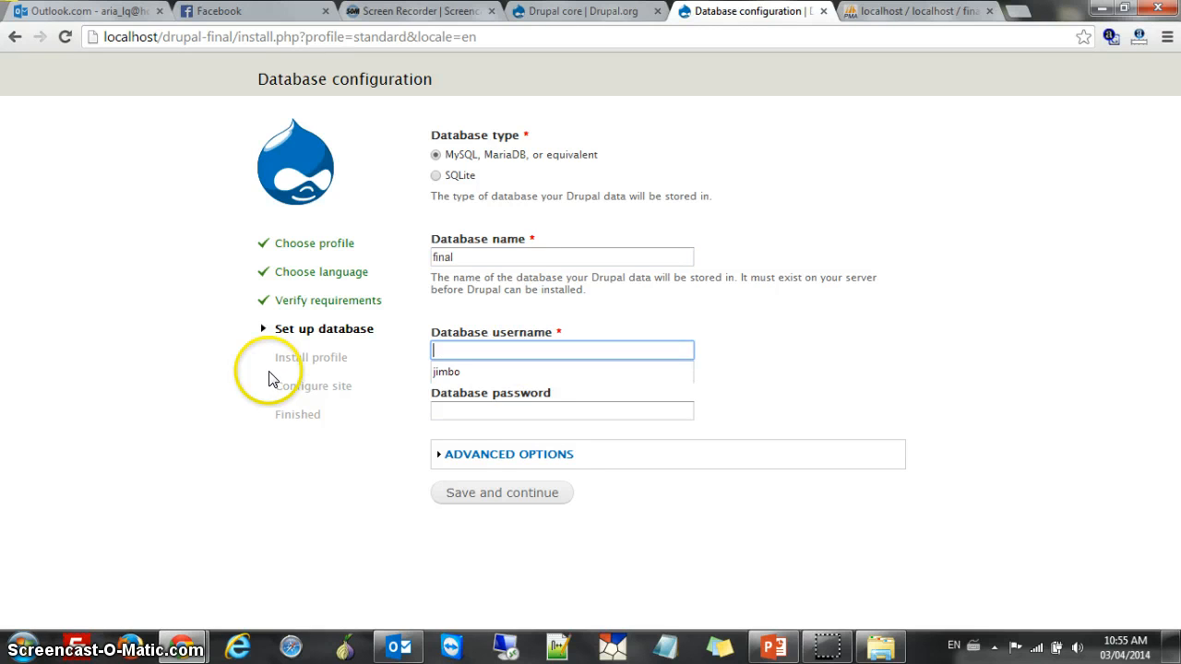
type("root")
left_click(461, 412)
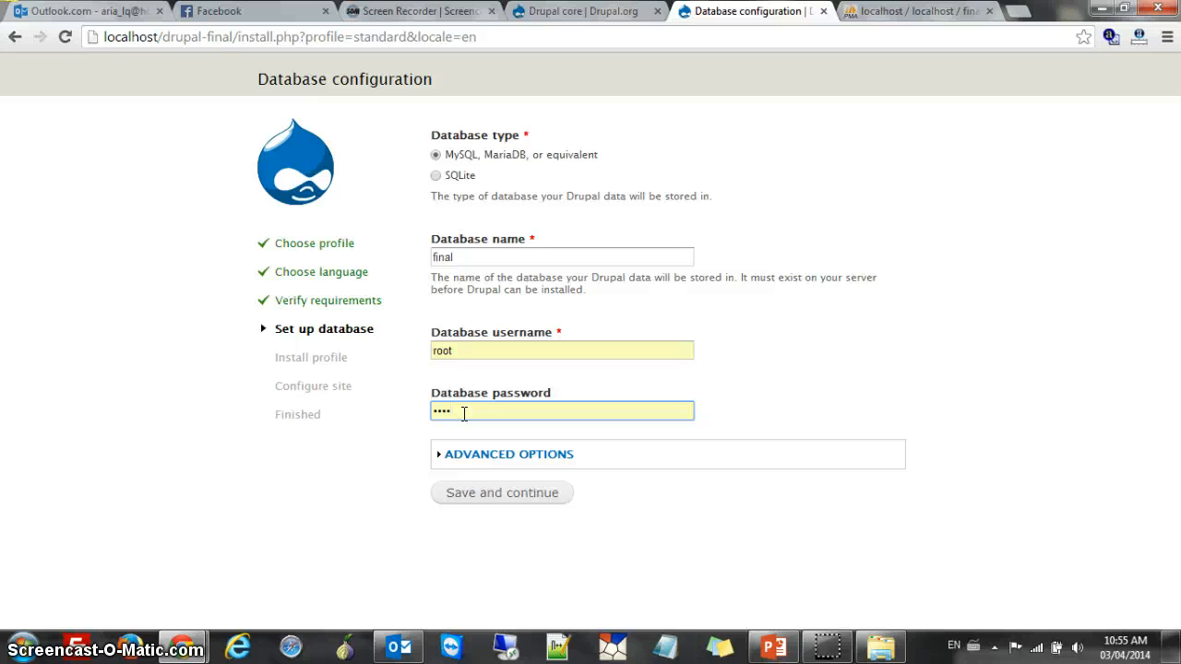
type("1")
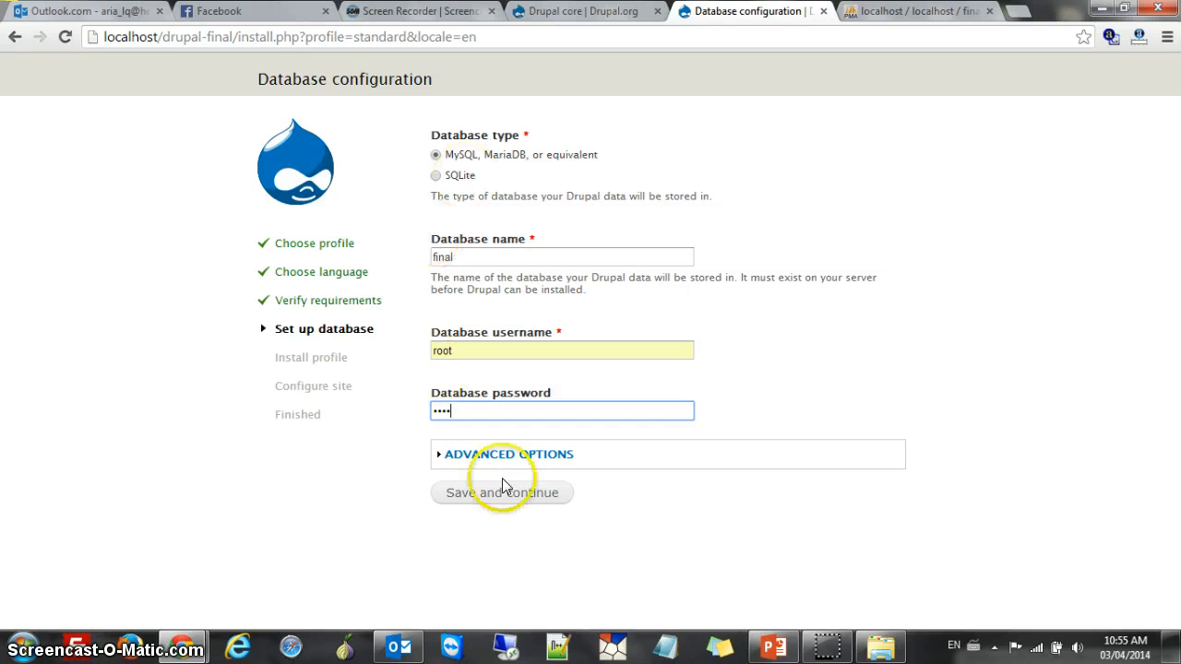
left_click(486, 495)
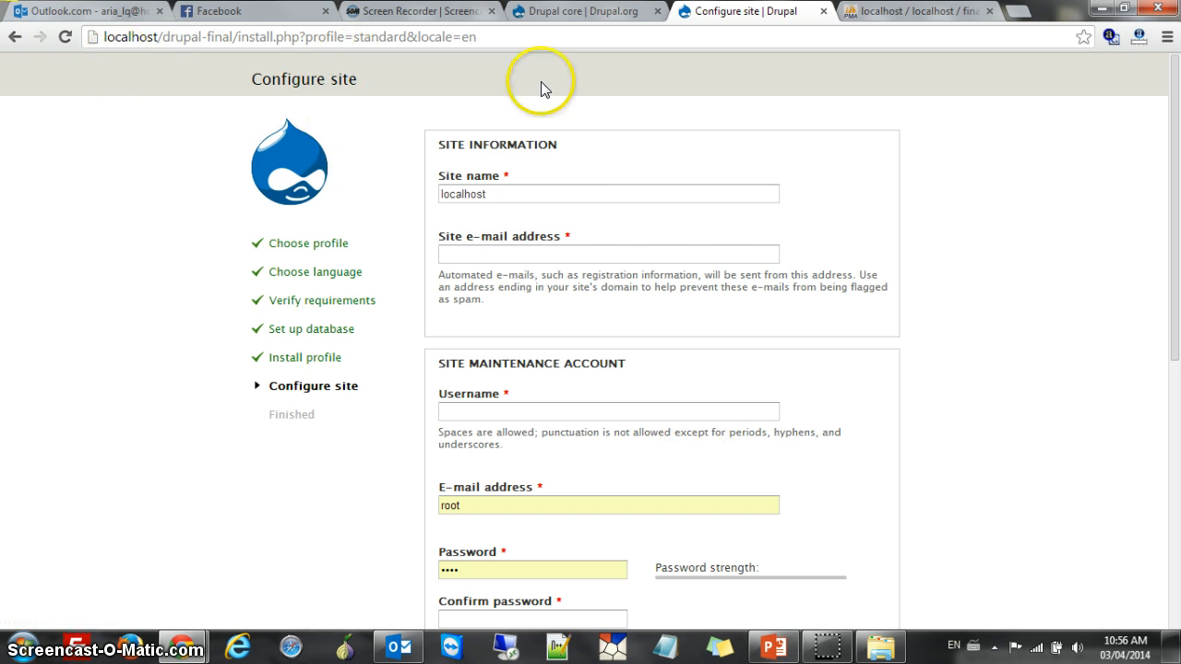
Replace the default 'localhost' site name with 'arya-Chantal'
scroll(591, 217, "down", 1)
scroll(600, 229, "up", 1)
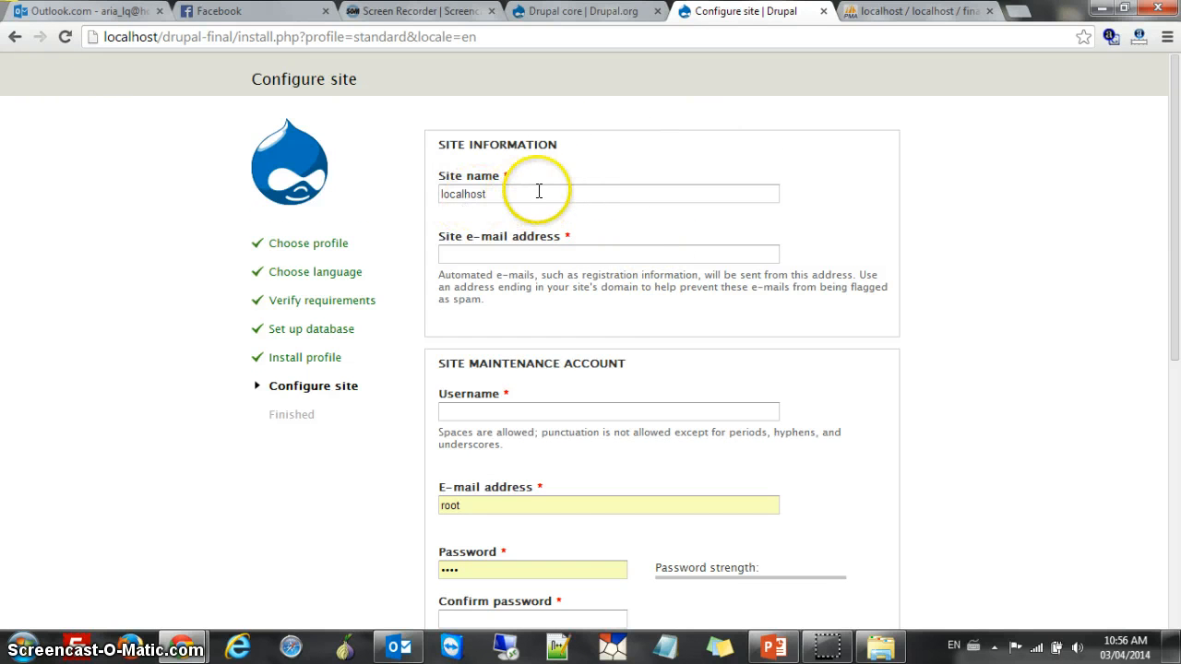
left_click_drag(526, 190, 383, 198)
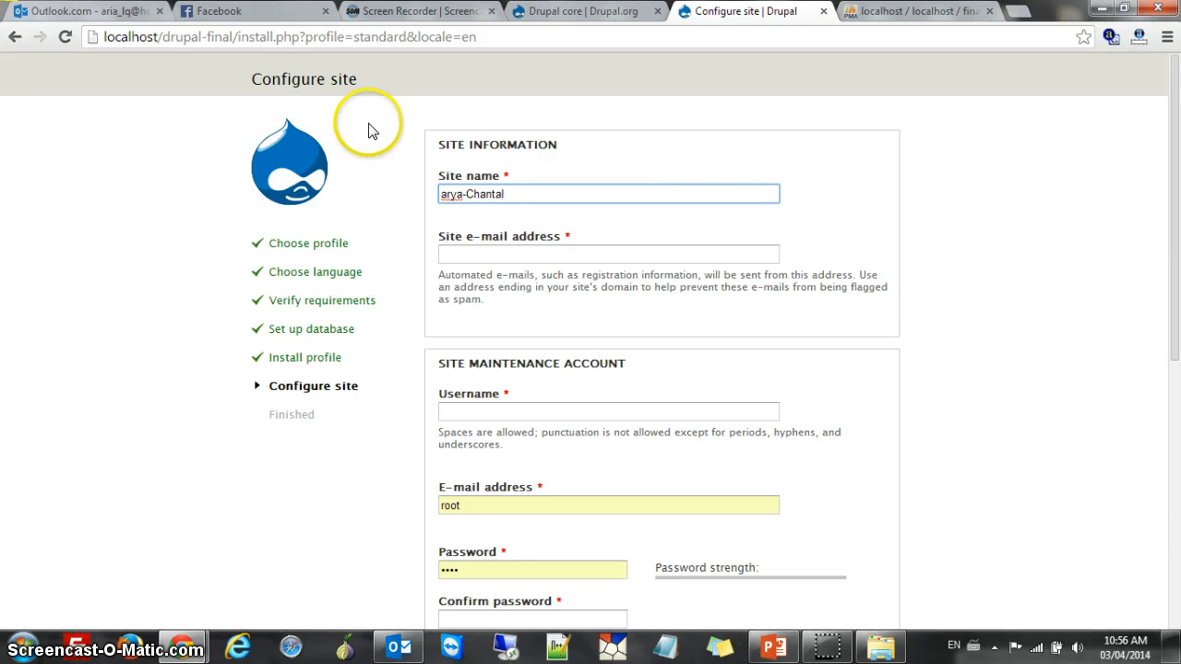
Fill in the site e-mail address from the suggestion, correcting its domain spelling
left_click(592, 257)
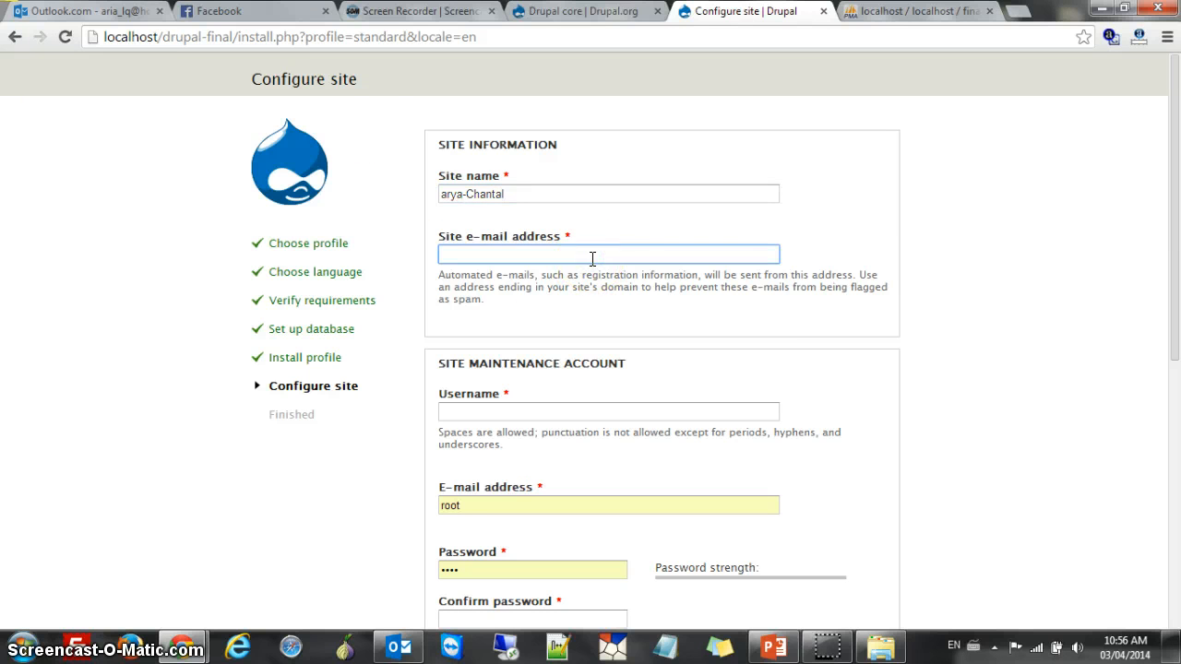
type("p")
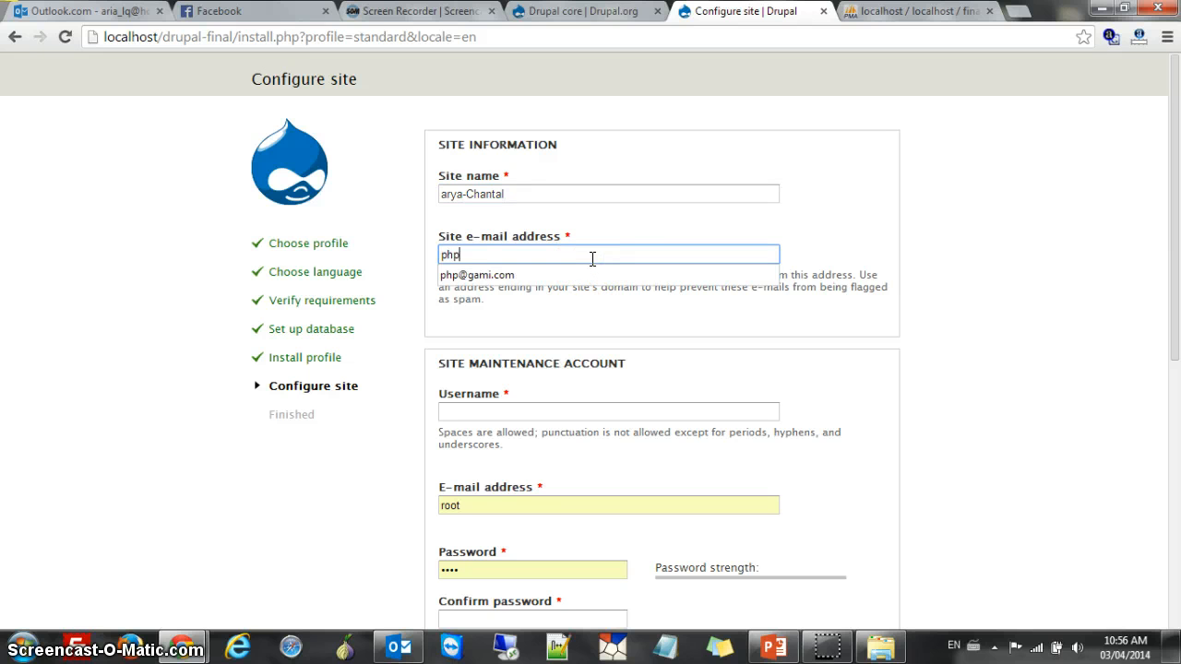
type("hp")
key("Down")
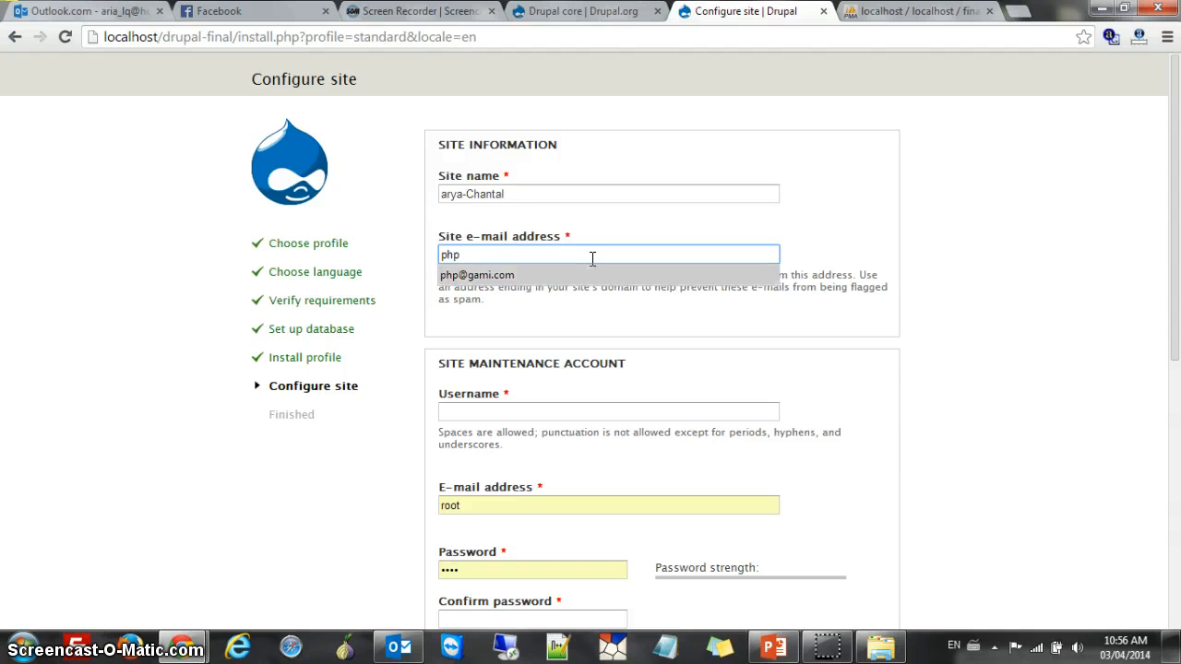
key("Return")
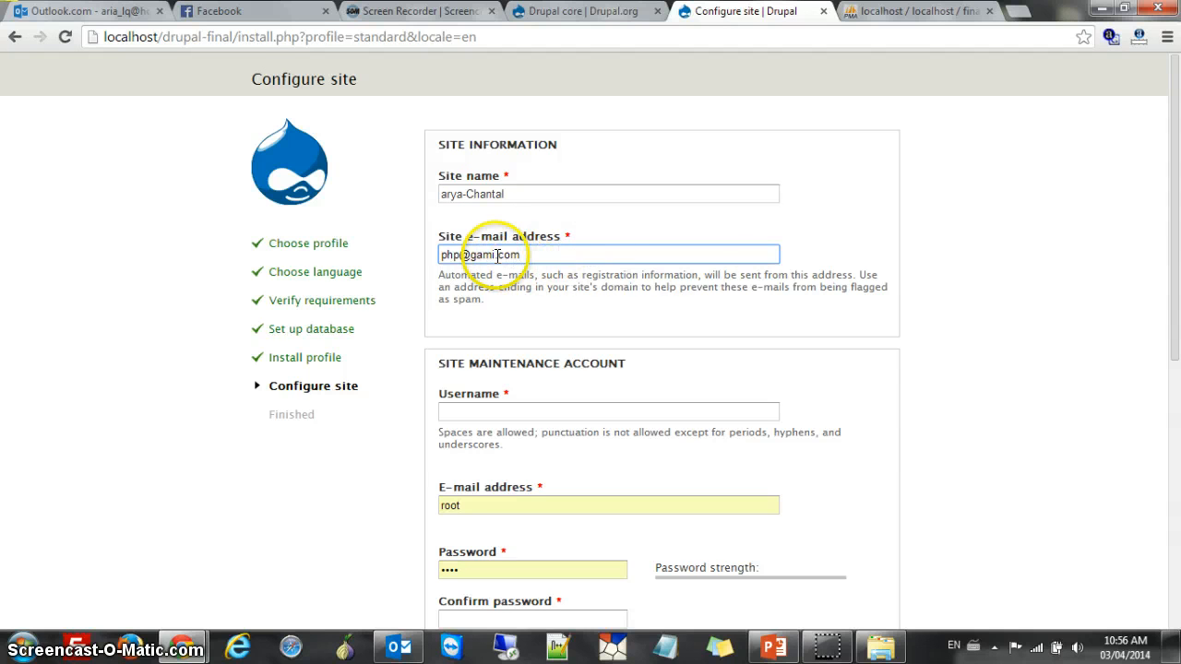
left_click(496, 255)
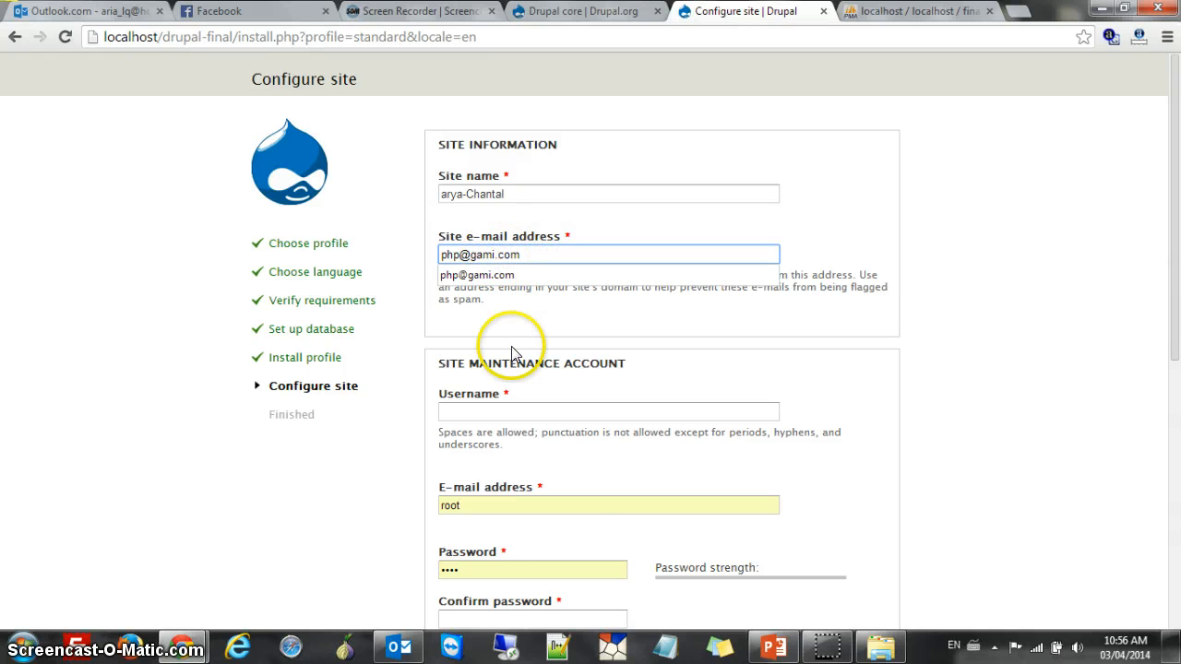
type("l")
left_click(601, 417)
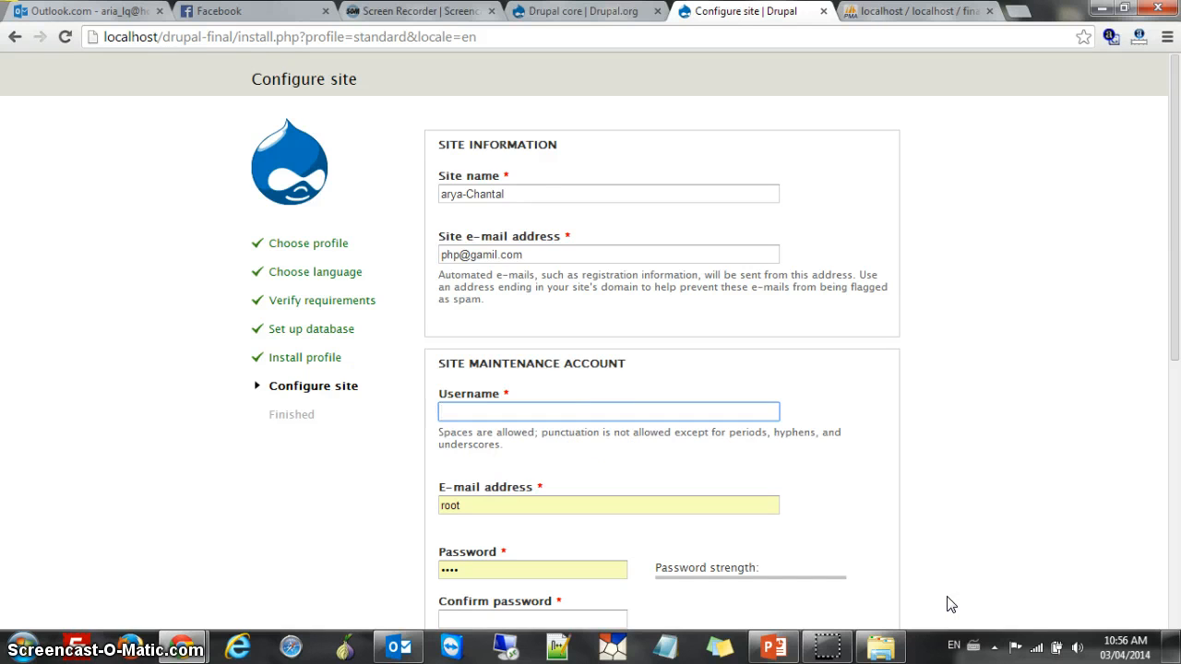
Copy the site e-mail into the maintenance account's e-mail and enter a matching password
scroll(738, 544, "down", 1)
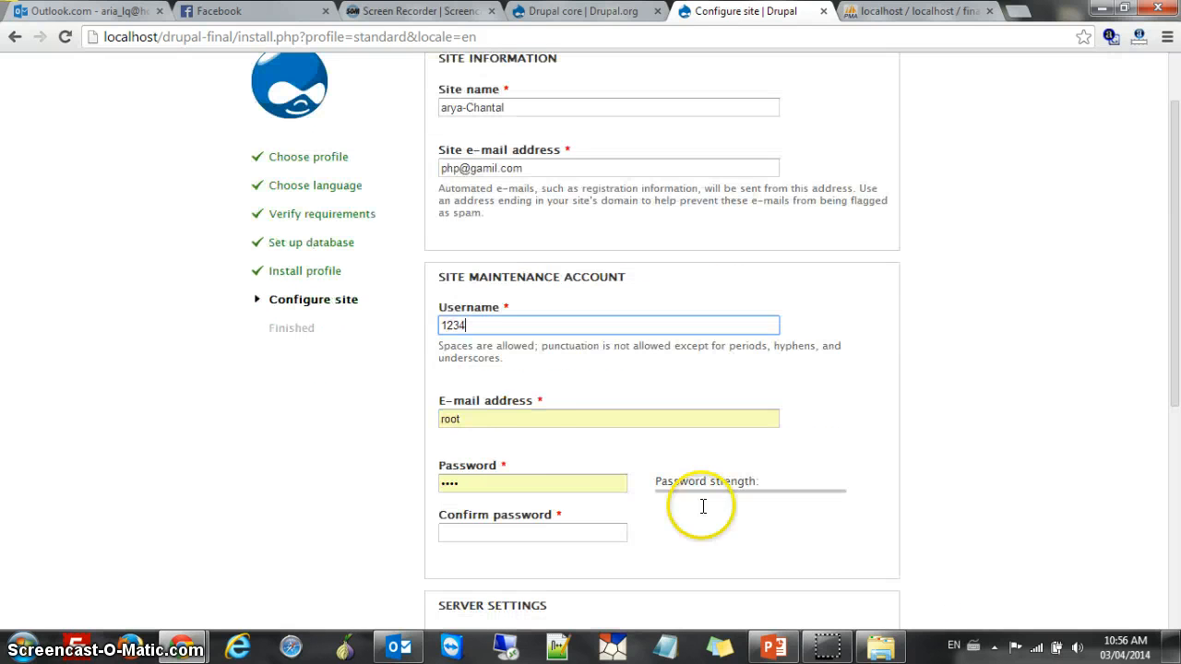
left_click(511, 419)
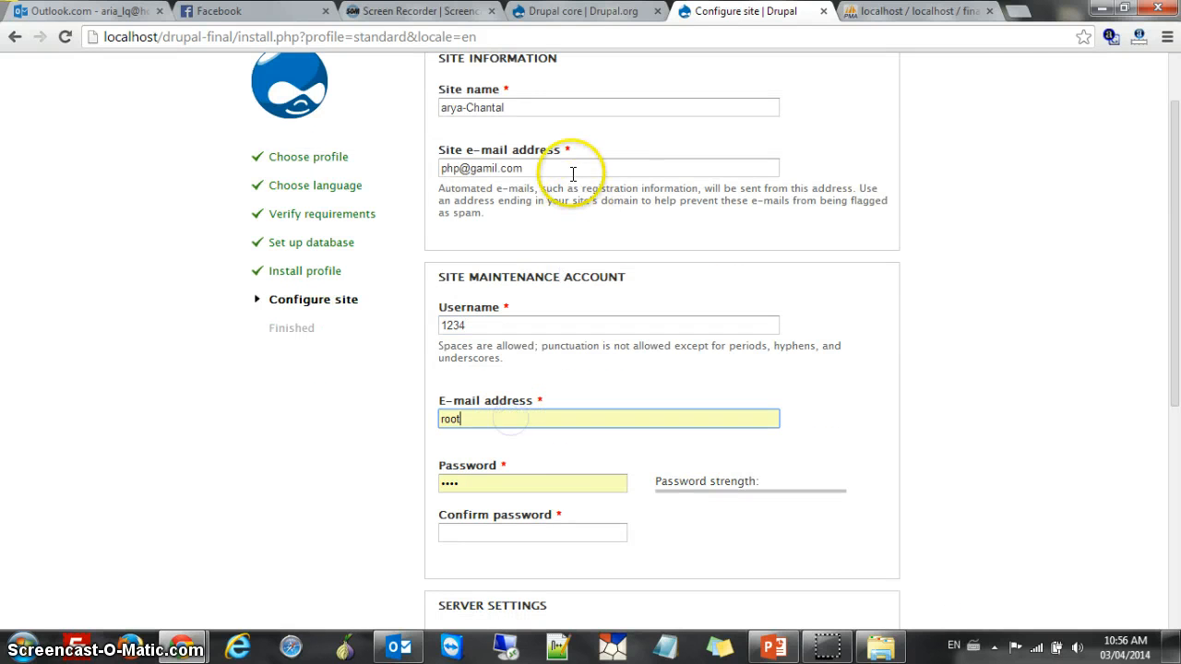
left_click_drag(570, 169, 440, 168)
key("ctrl+c")
left_click_drag(562, 423, 409, 421)
key("ctrl+v")
left_click(543, 483)
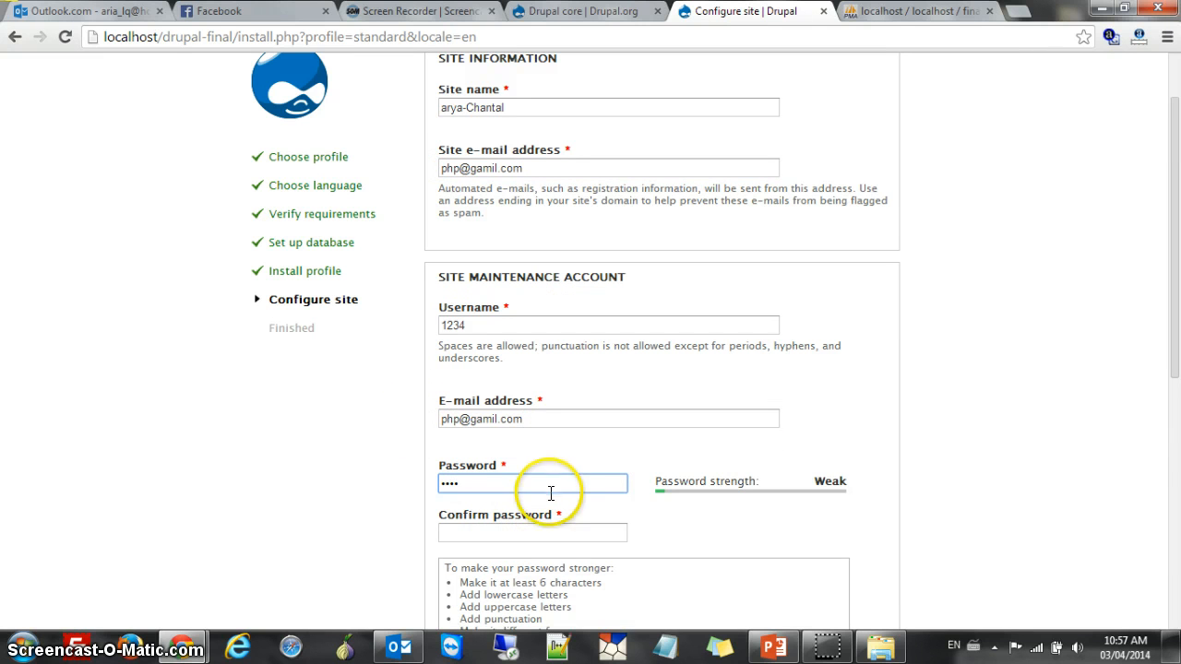
left_click(548, 525)
type("1234")
scroll(611, 501, "down", 5)
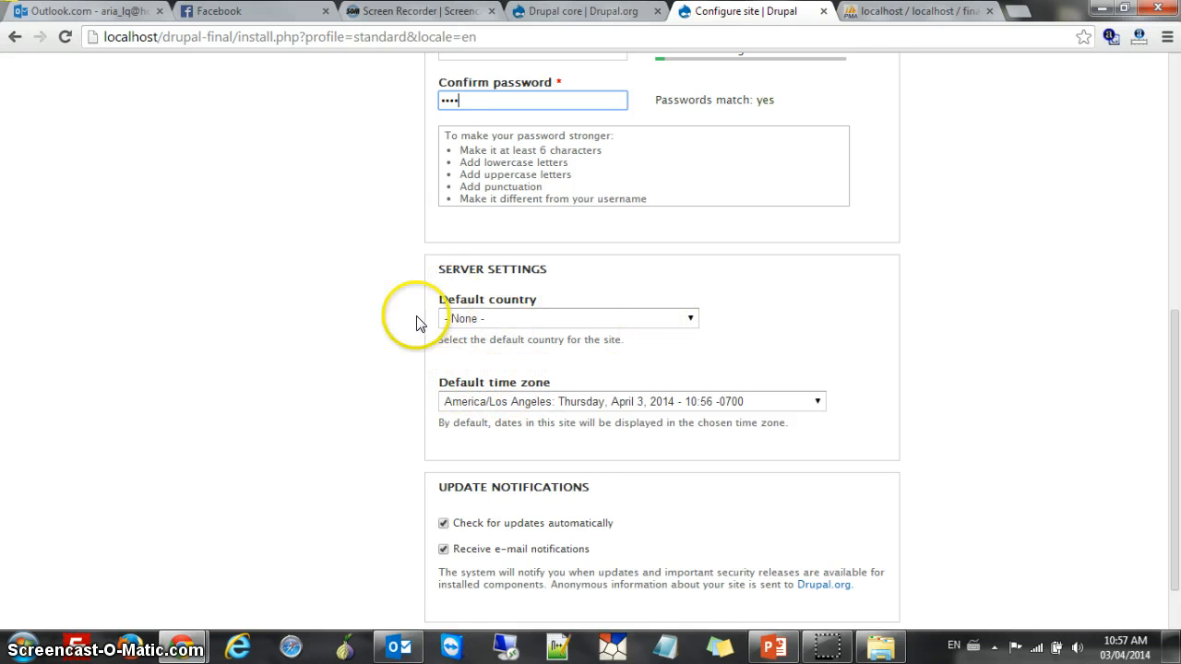
Set Canada as the site's default country
left_click(687, 318)
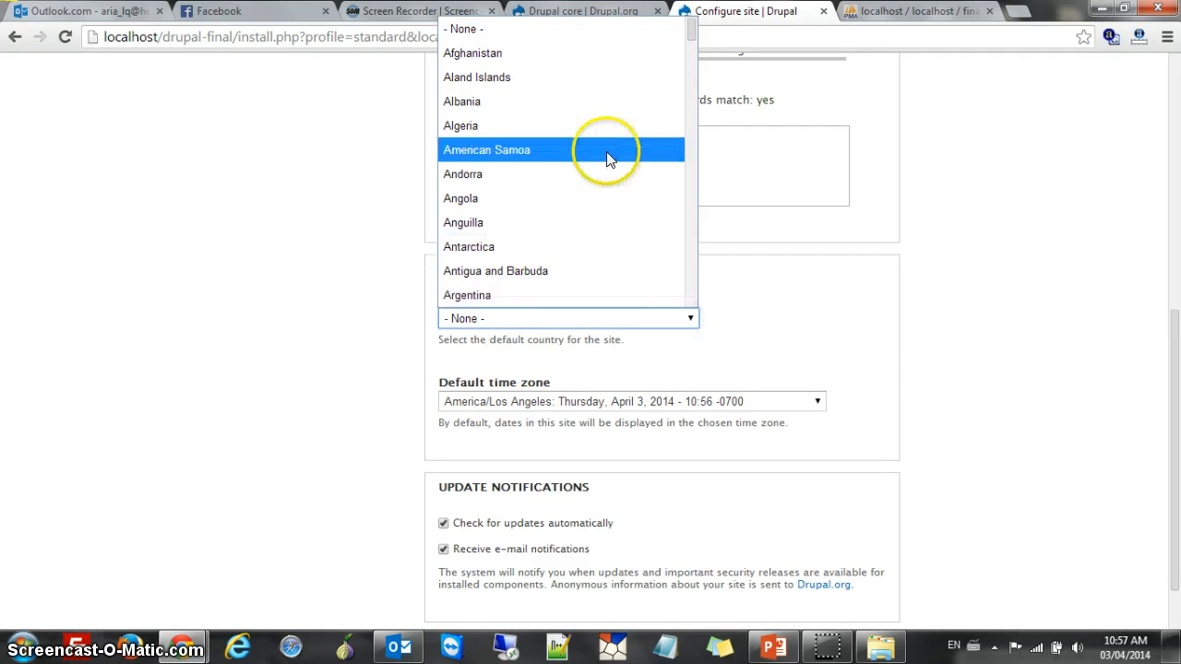
key("c")
scroll(590, 253, "down", 2)
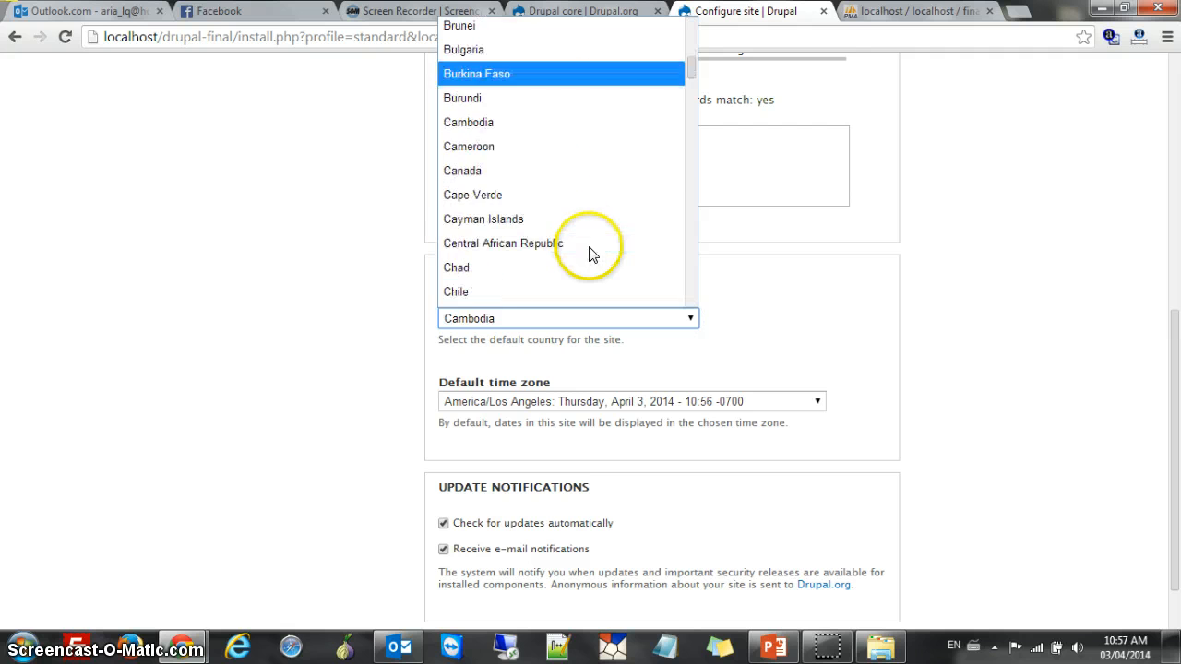
left_click(569, 172)
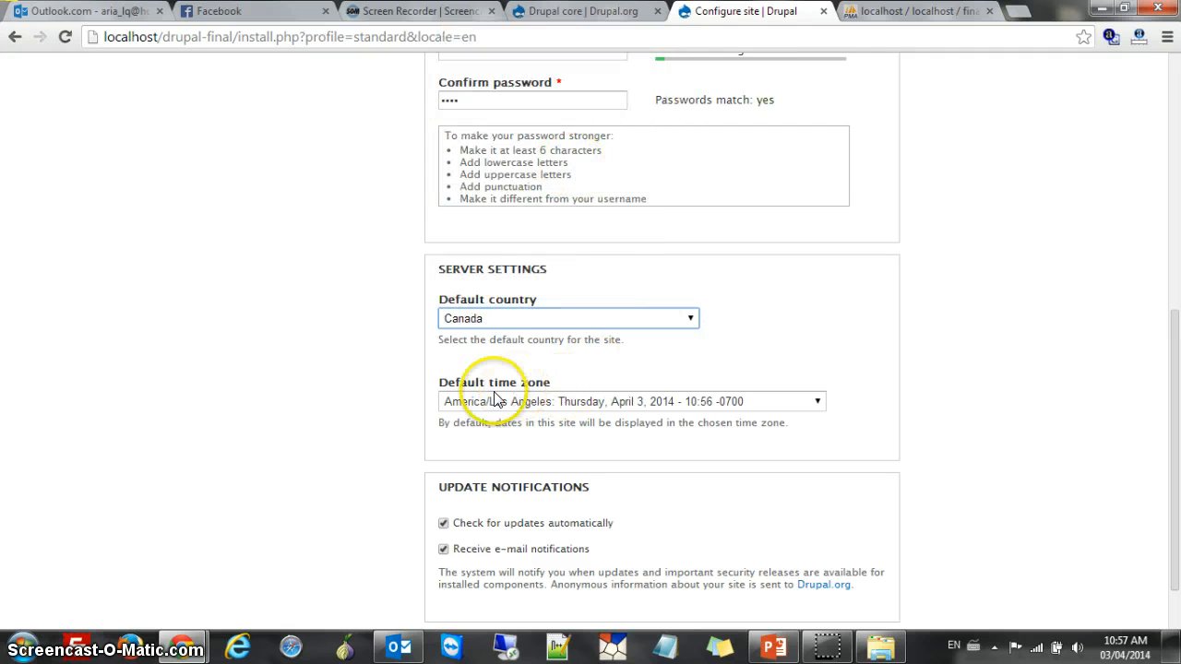
Keep the Los Angeles time zone and save the configuration to finish installing
left_click(815, 410)
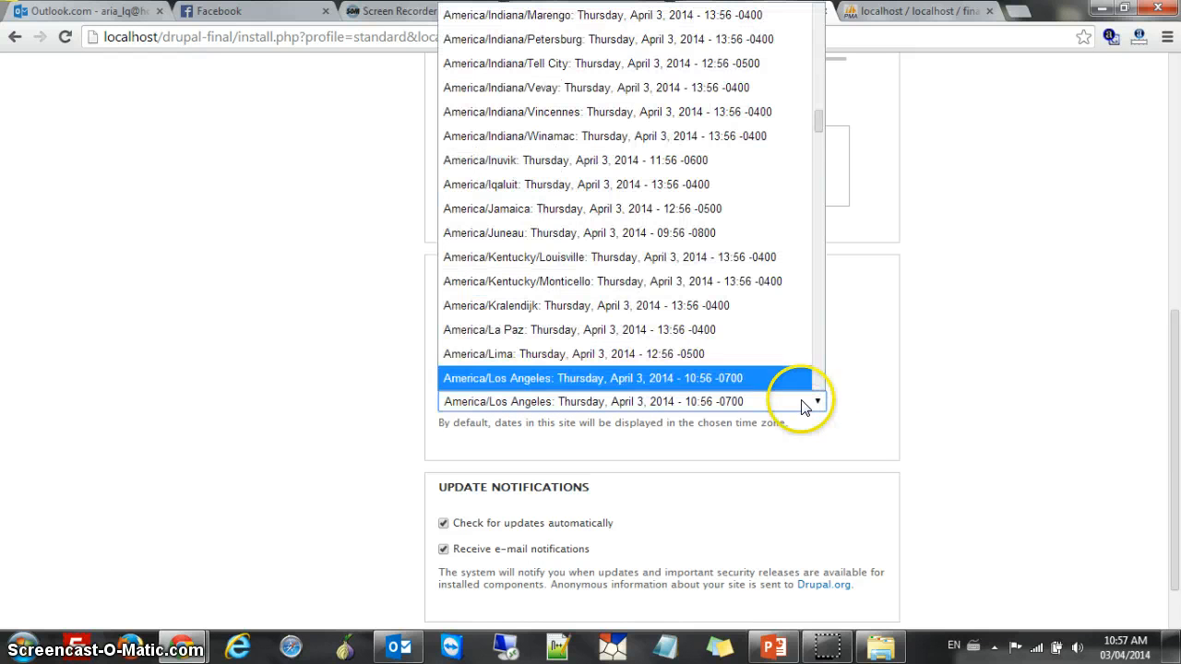
scroll(733, 251, "down", 5)
scroll(734, 250, "up", 10)
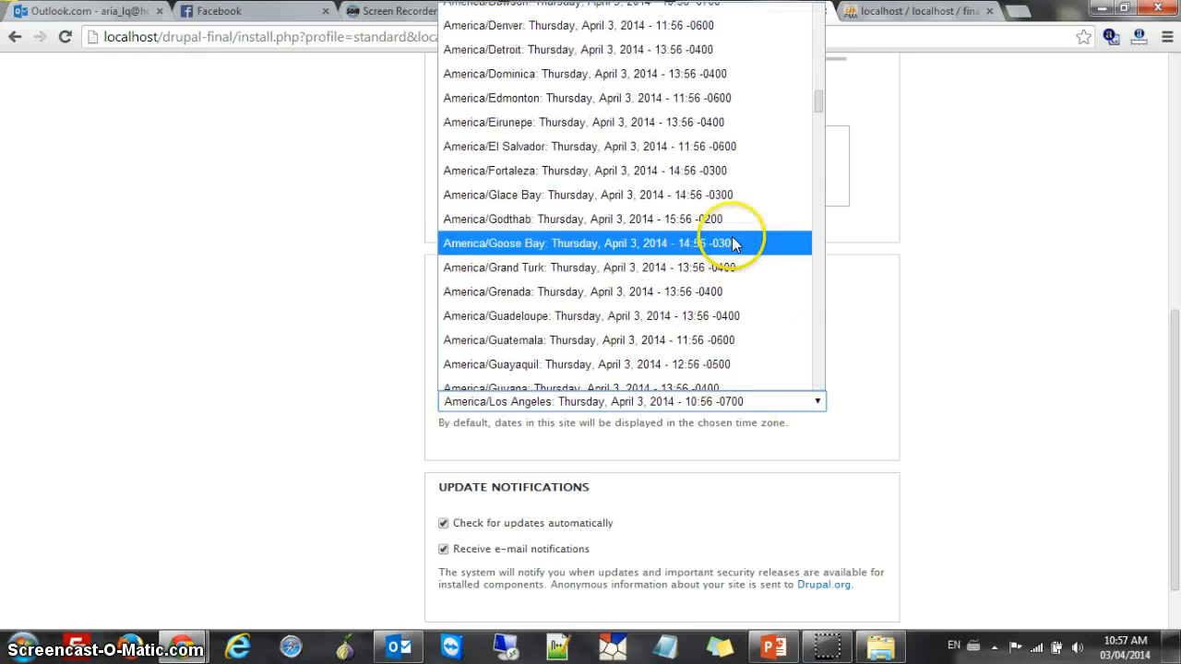
scroll(733, 249, "down", 2)
left_click(962, 374)
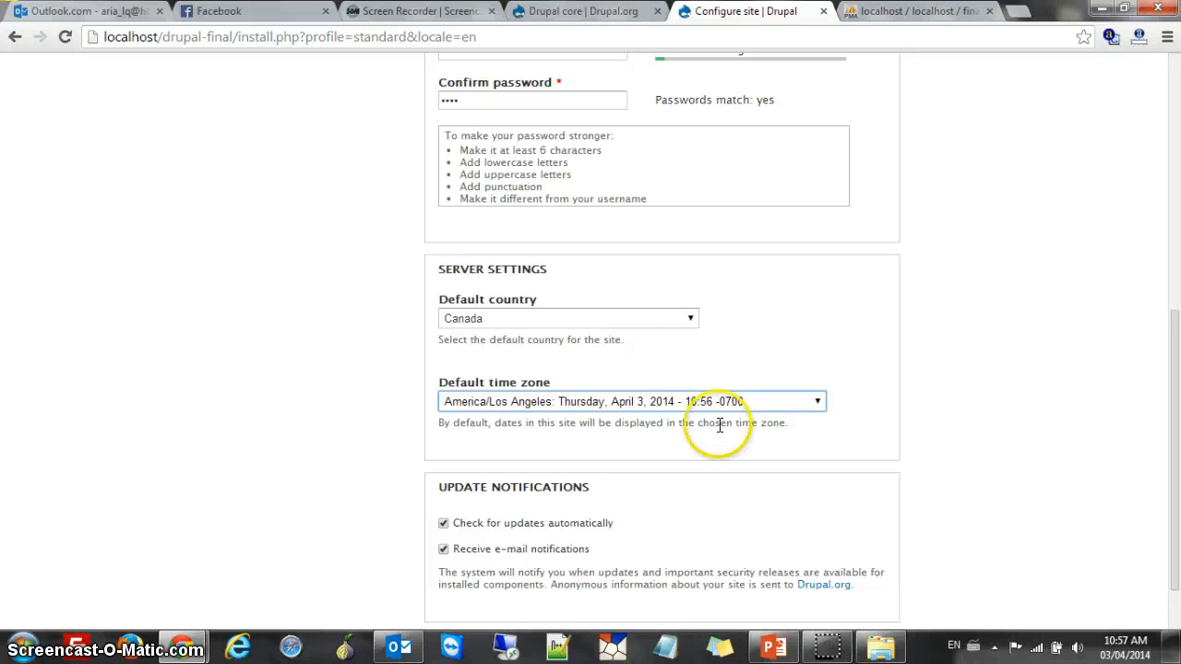
scroll(514, 414, "down", 1)
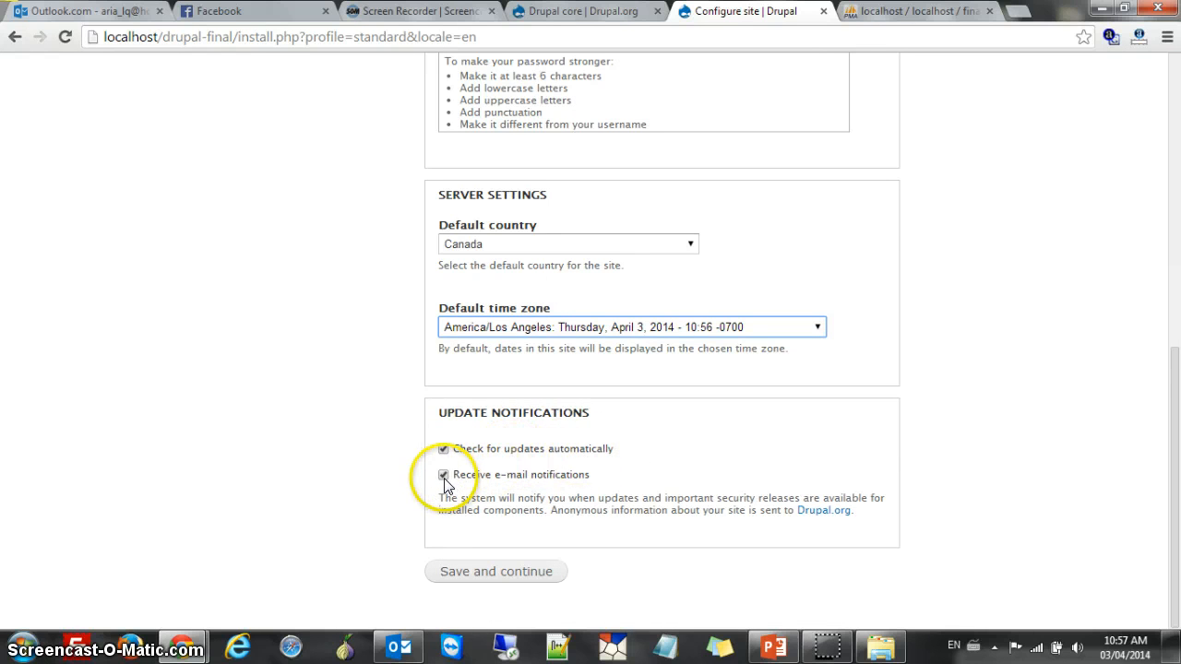
scroll(477, 343, "up", 5)
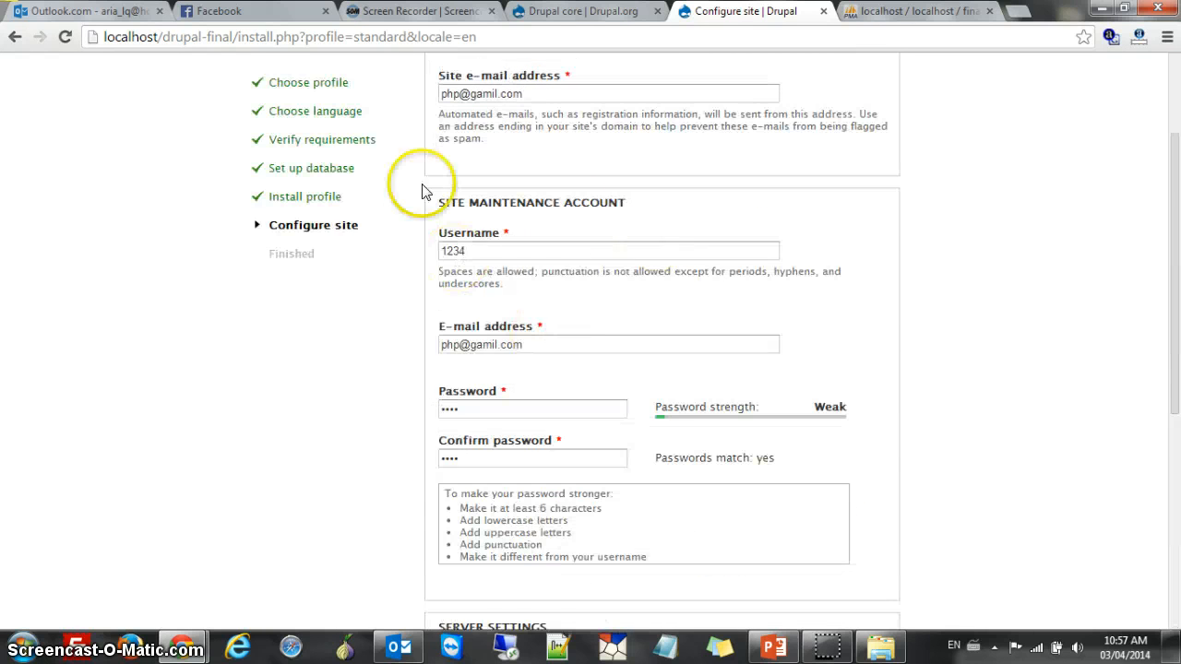
scroll(614, 179, "down", 5)
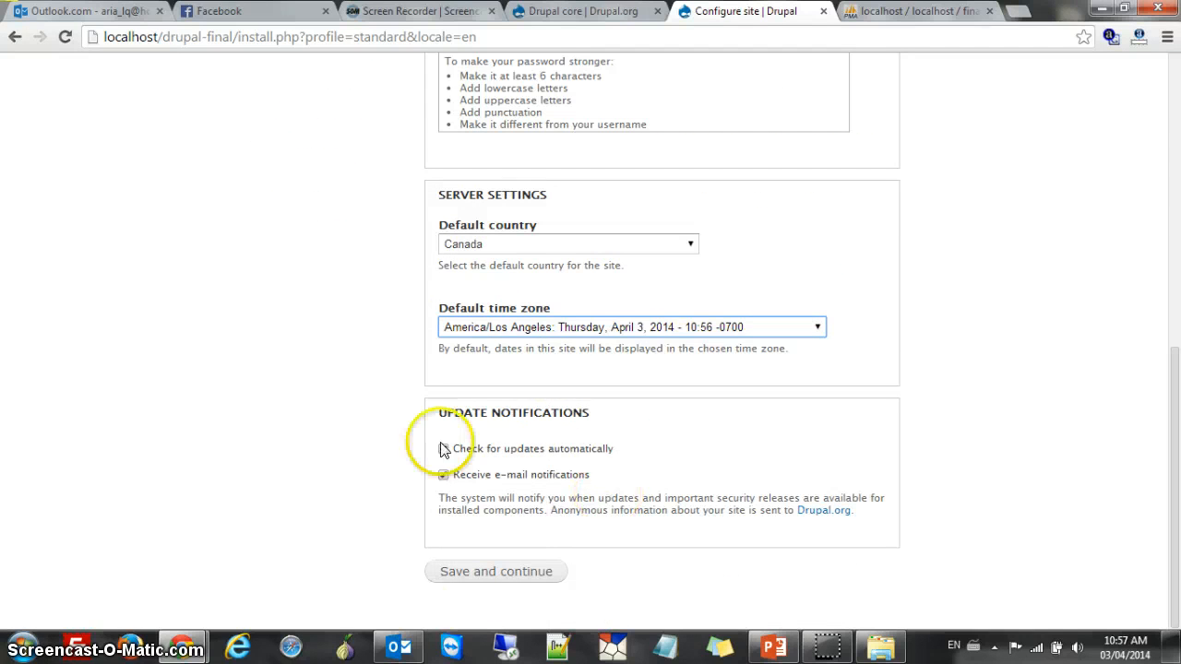
left_click(522, 573)
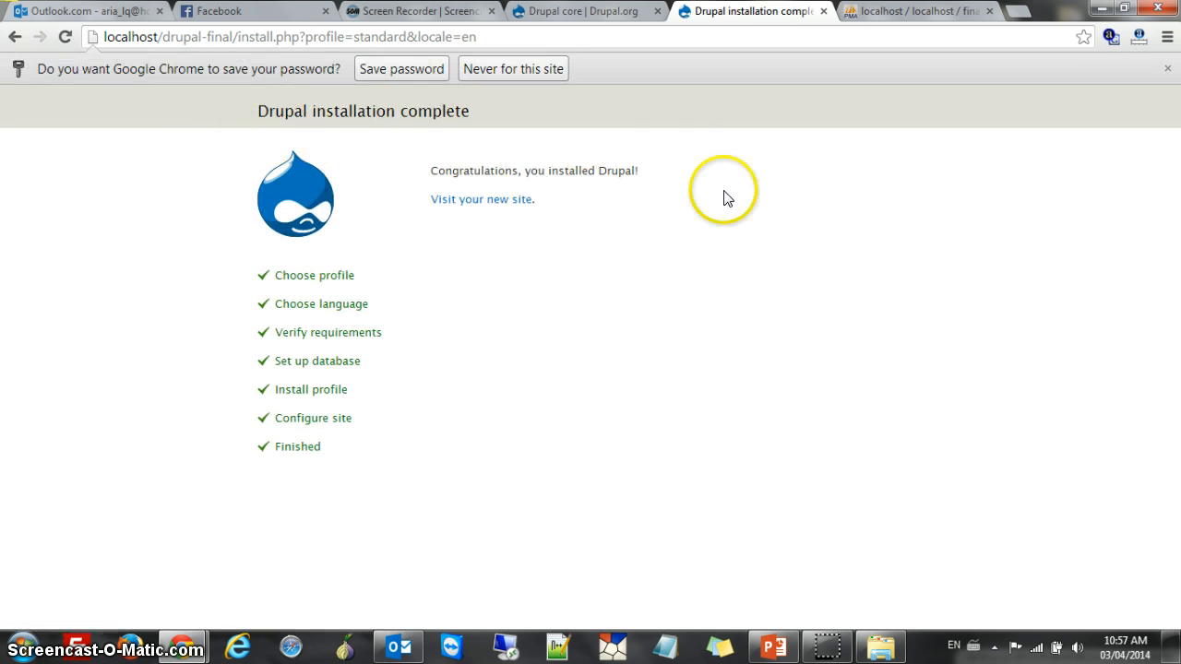
Visit the new arya-Chantal site and look over its empty welcome page
left_click(508, 206)
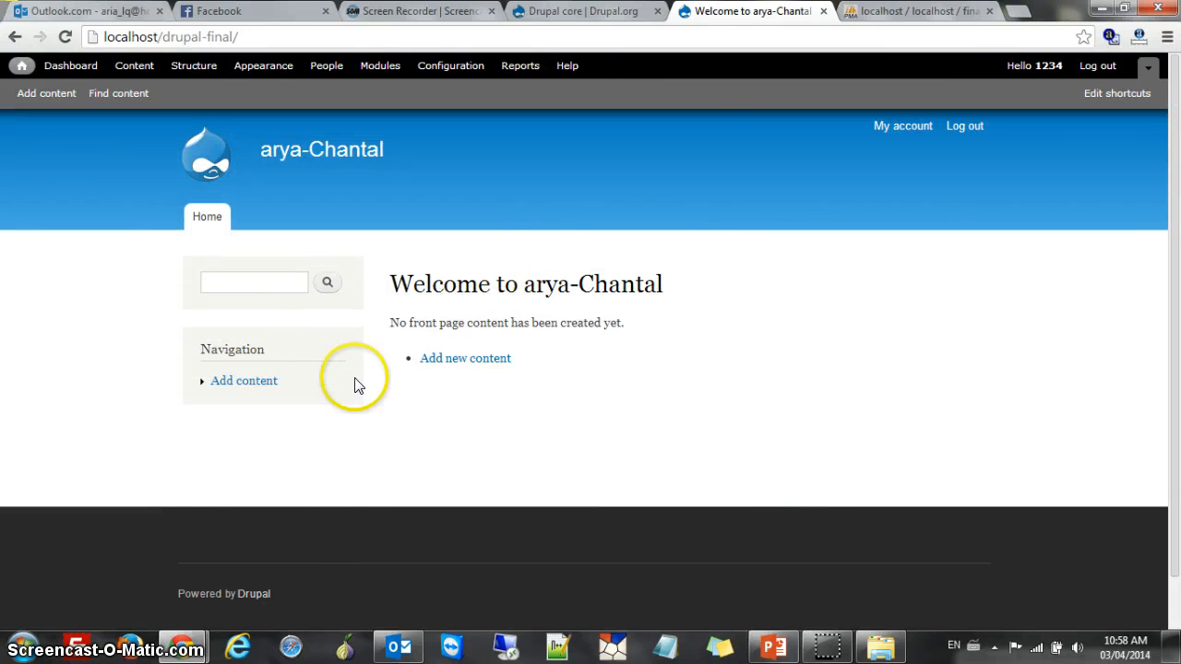
scroll(353, 385, "down", 1)
scroll(326, 390, "up", 1)
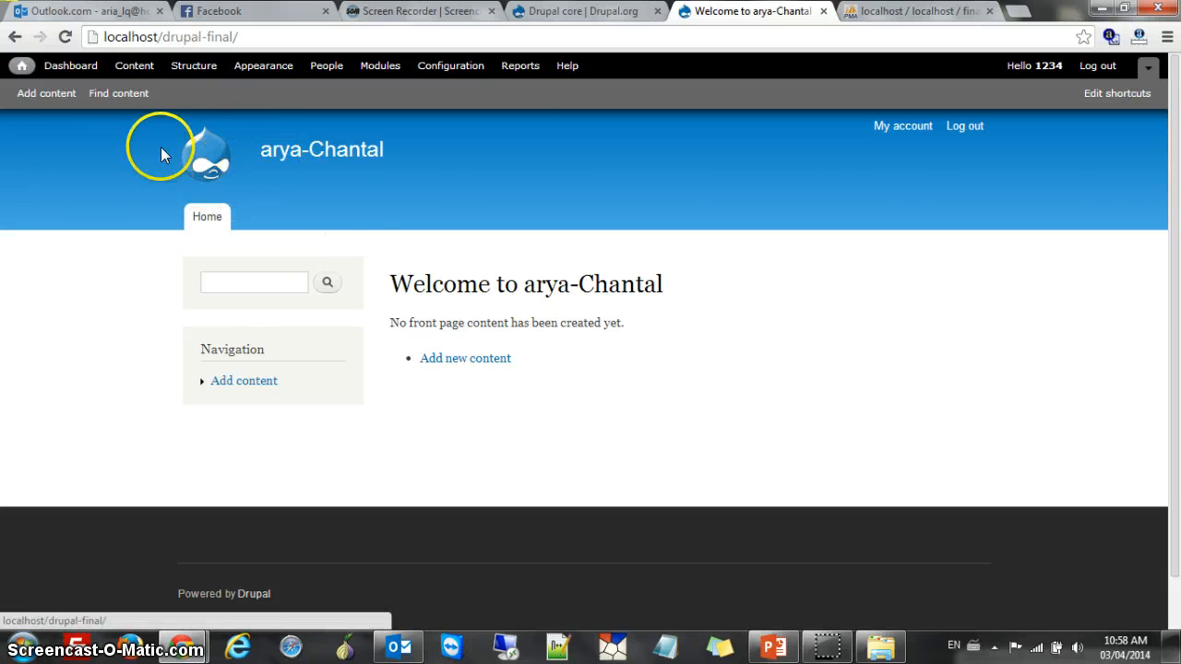
scroll(214, 575, "down", 1)
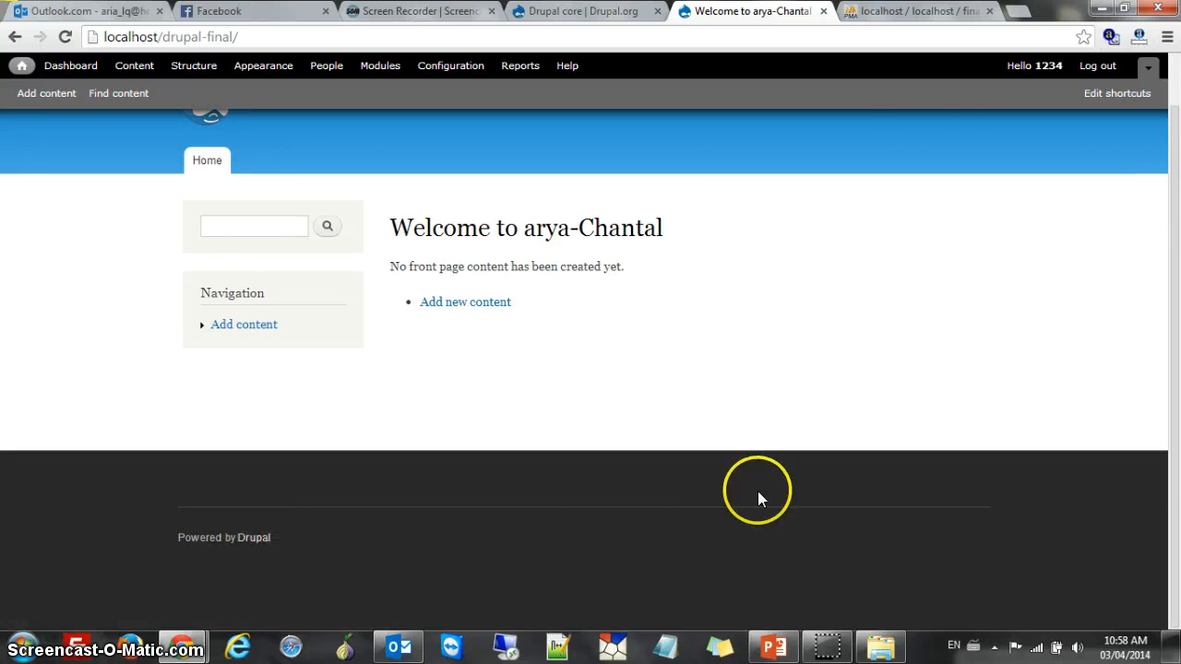
scroll(757, 491, "up", 1)
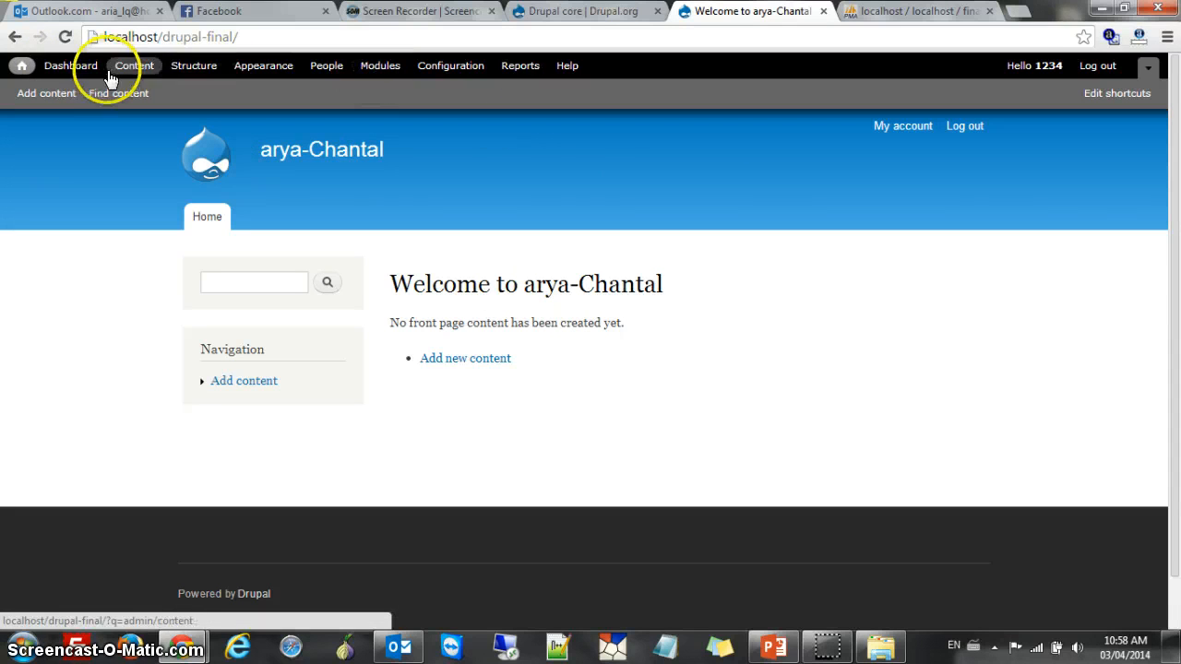
From the dashboard, start a new Basic page titled 'About Us'
left_click(70, 66)
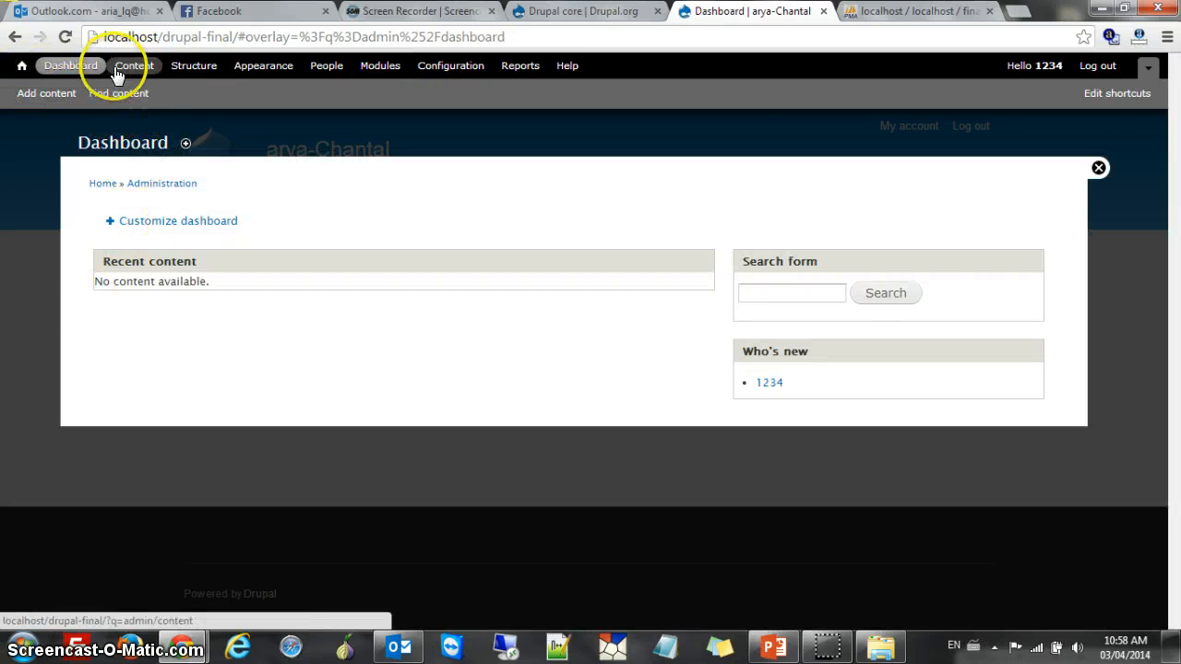
left_click(55, 93)
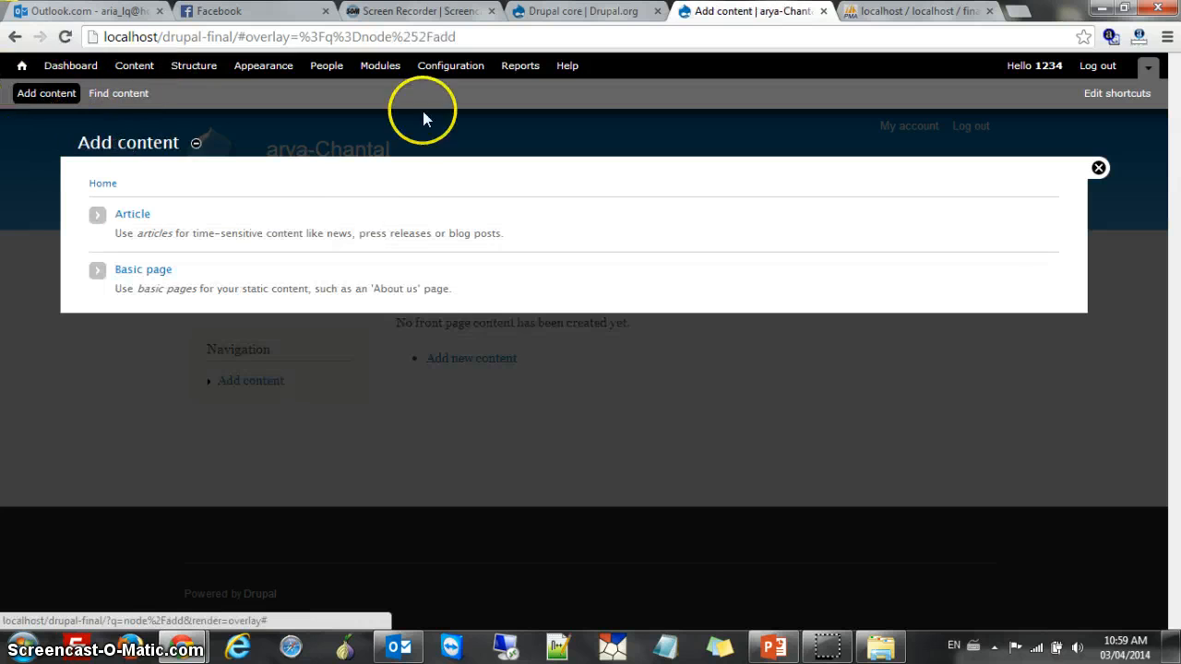
left_click(134, 270)
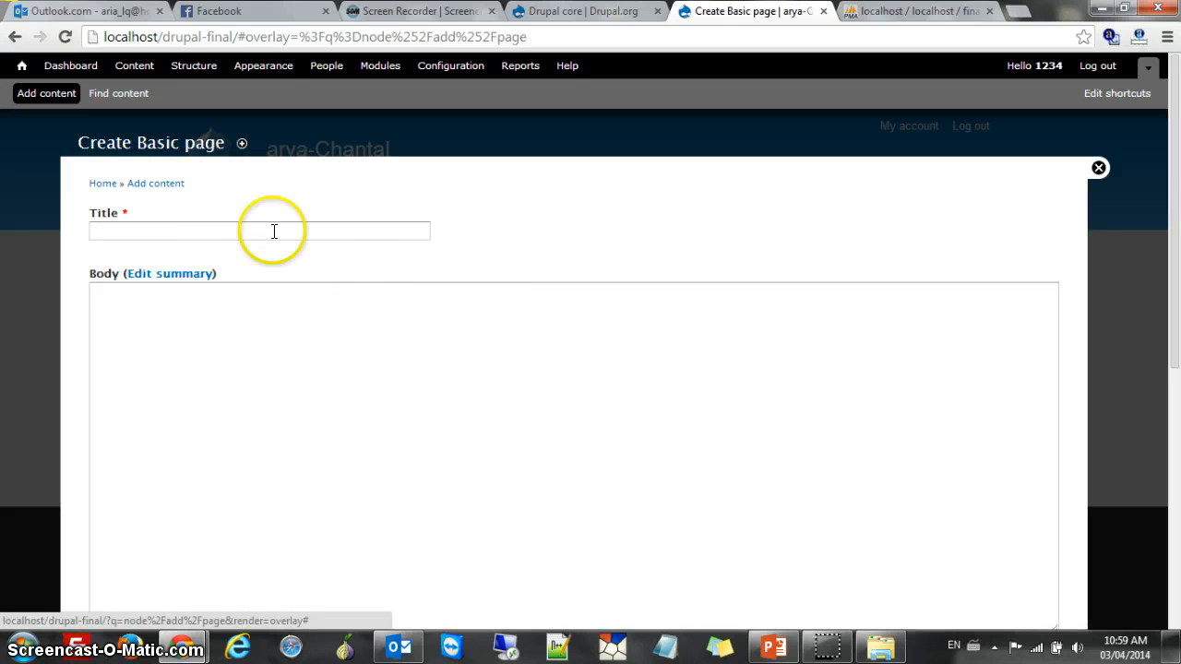
left_click(275, 232)
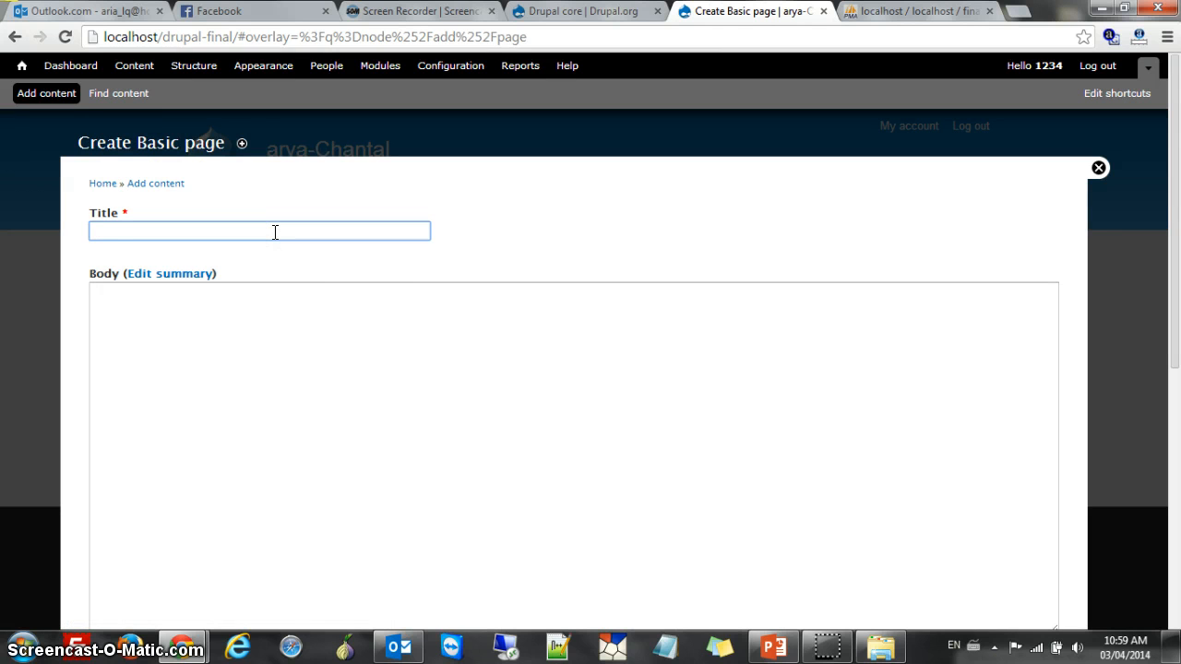
type("A")
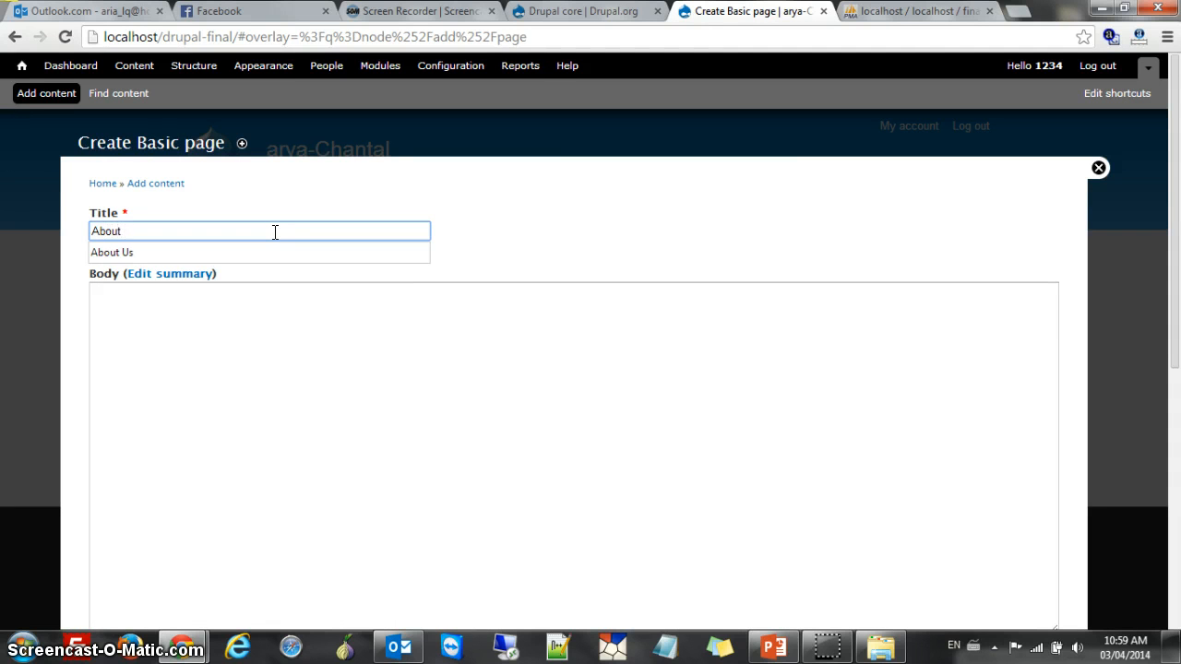
type("bout")
key("Down")
key("Return")
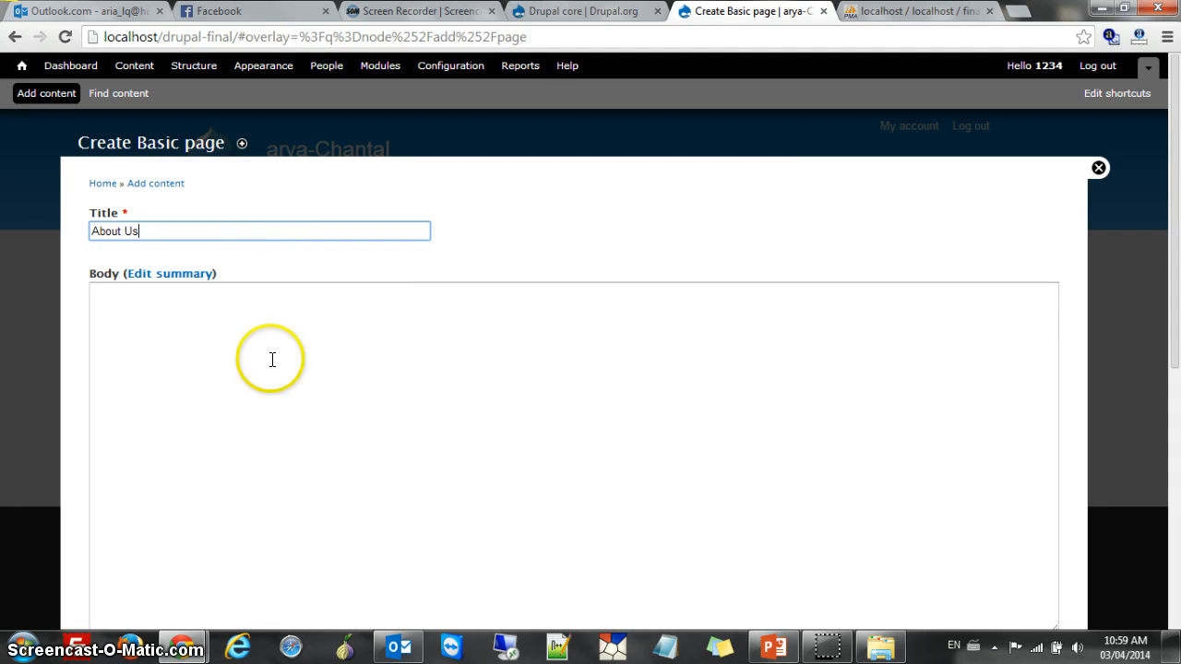
Write the body text 'this page is about us page.'
left_click(256, 391)
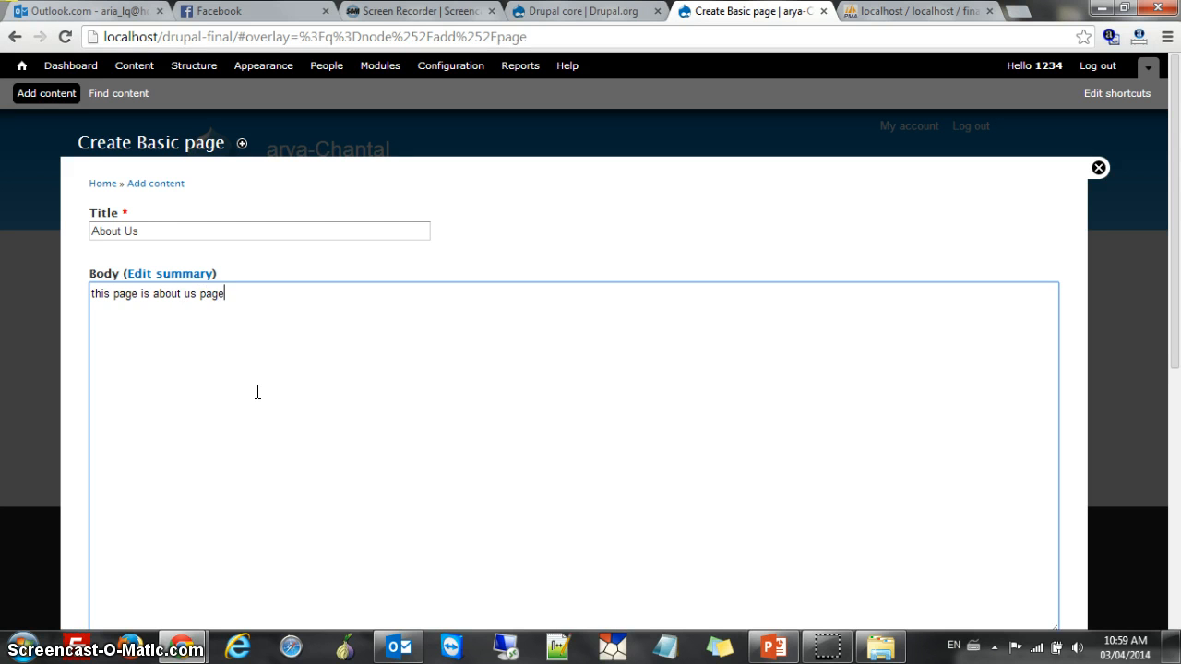
scroll(279, 393, "down", 3)
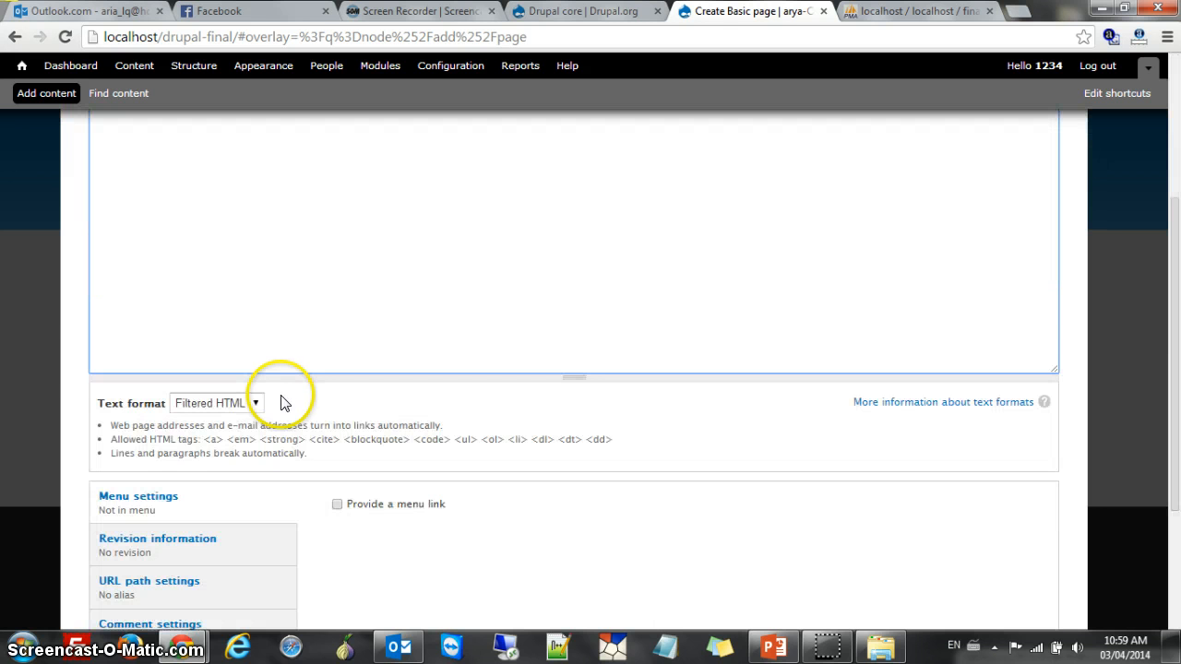
scroll(341, 416, "up", 3)
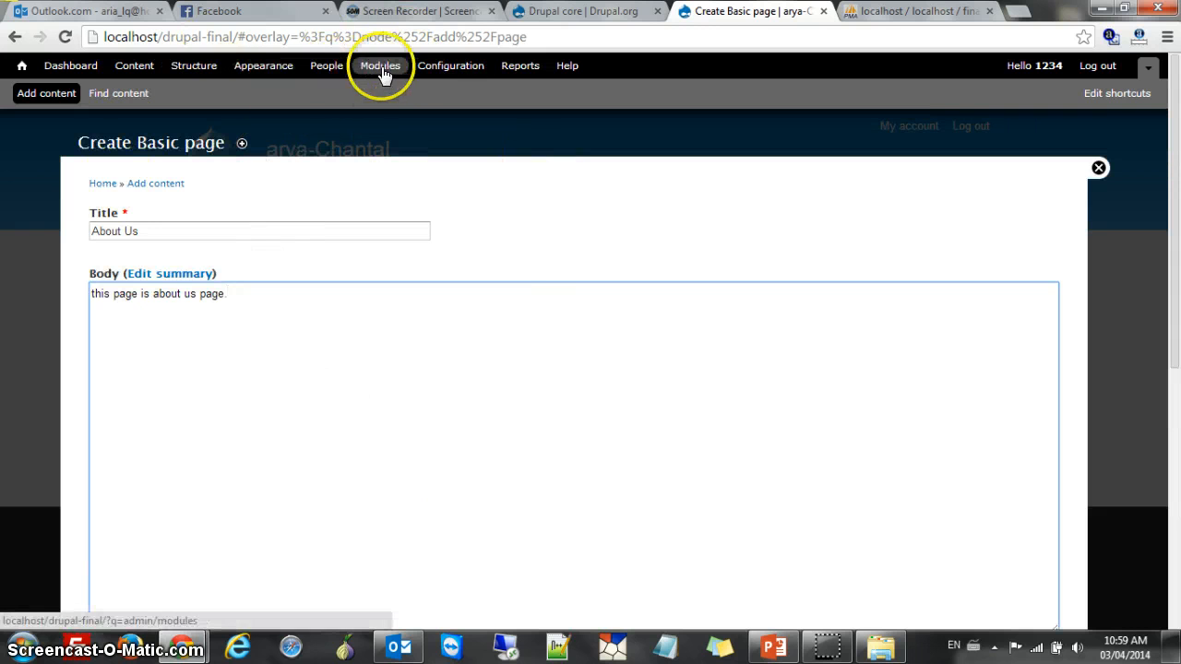
scroll(697, 301, "down", 3)
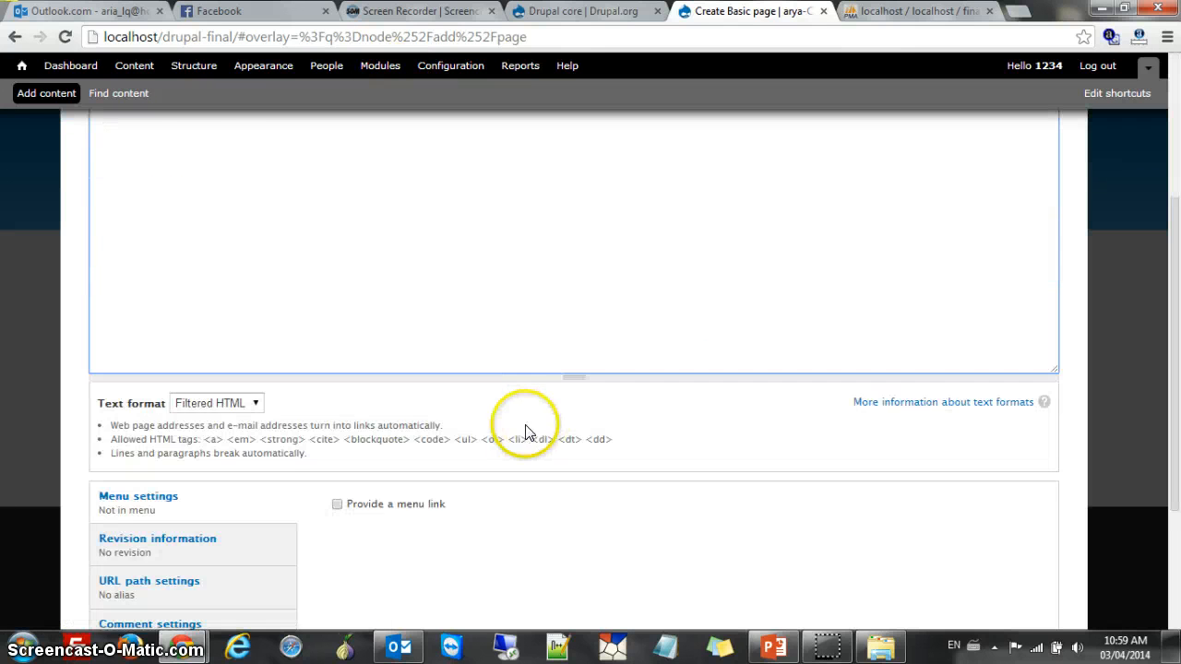
scroll(526, 430, "up", 3)
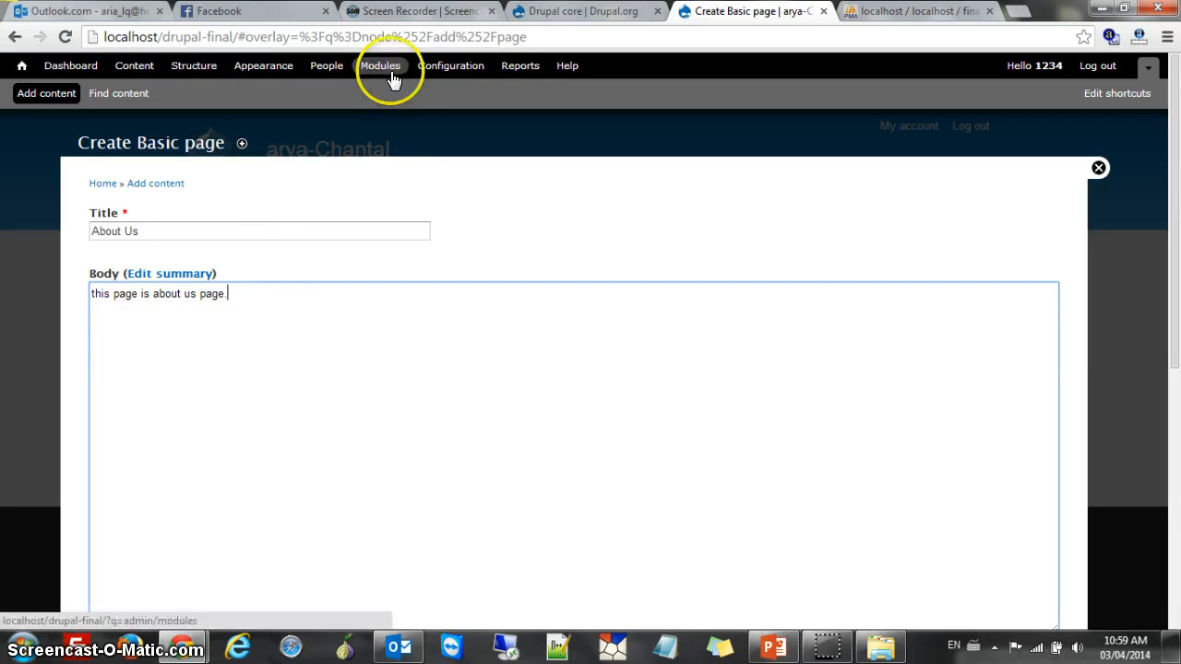
scroll(422, 144, "down", 6)
scroll(408, 157, "up", 3)
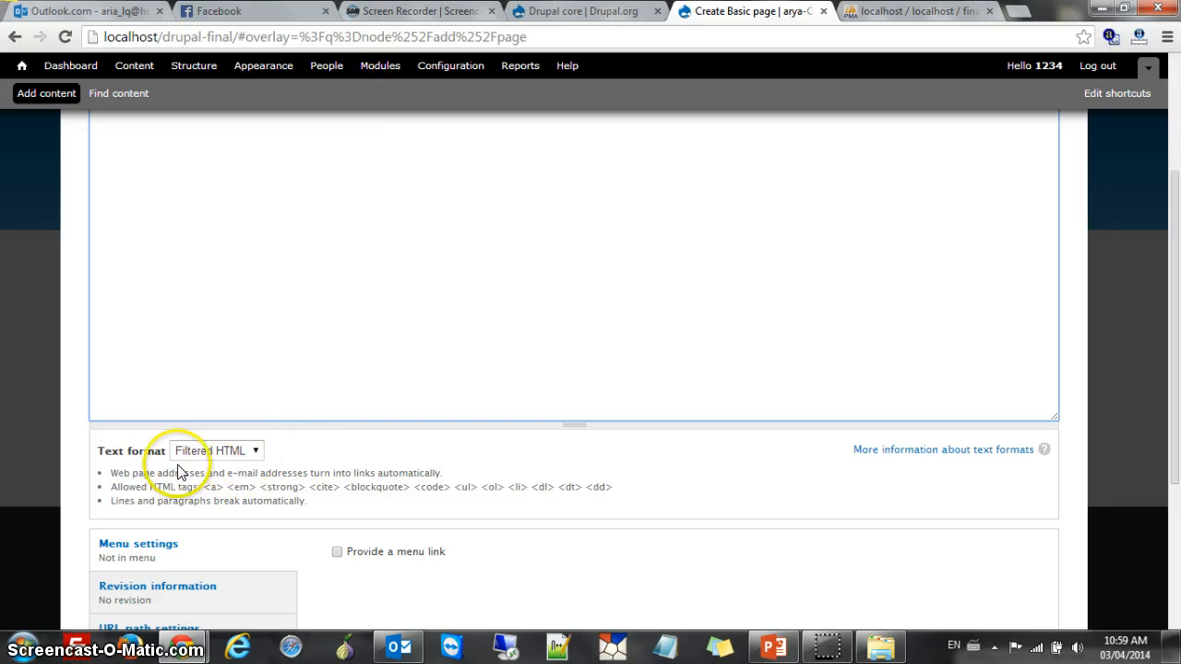
Check the Text format list, keeping Filtered HTML
left_click(257, 453)
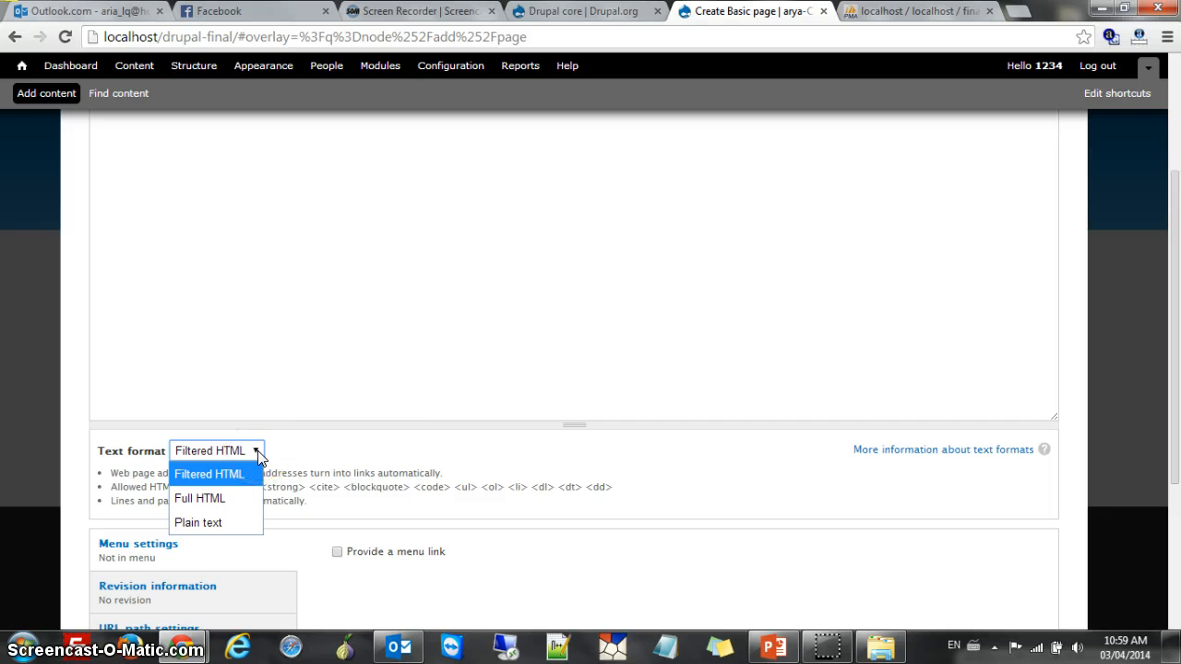
left_click(403, 403)
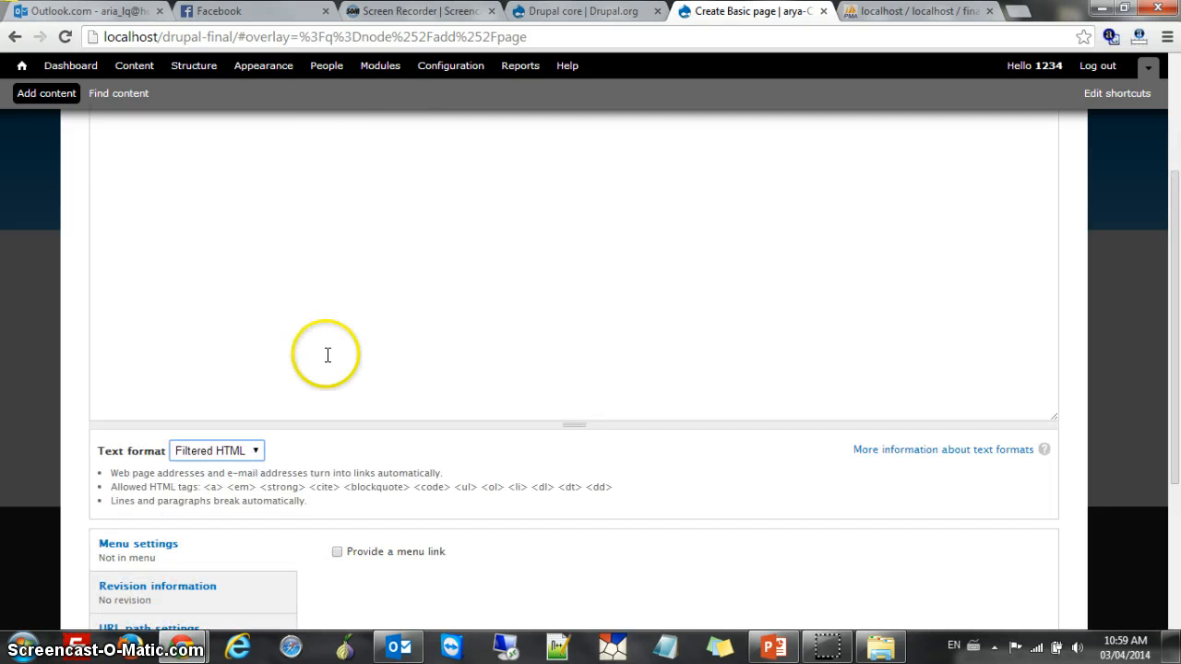
left_click(249, 452)
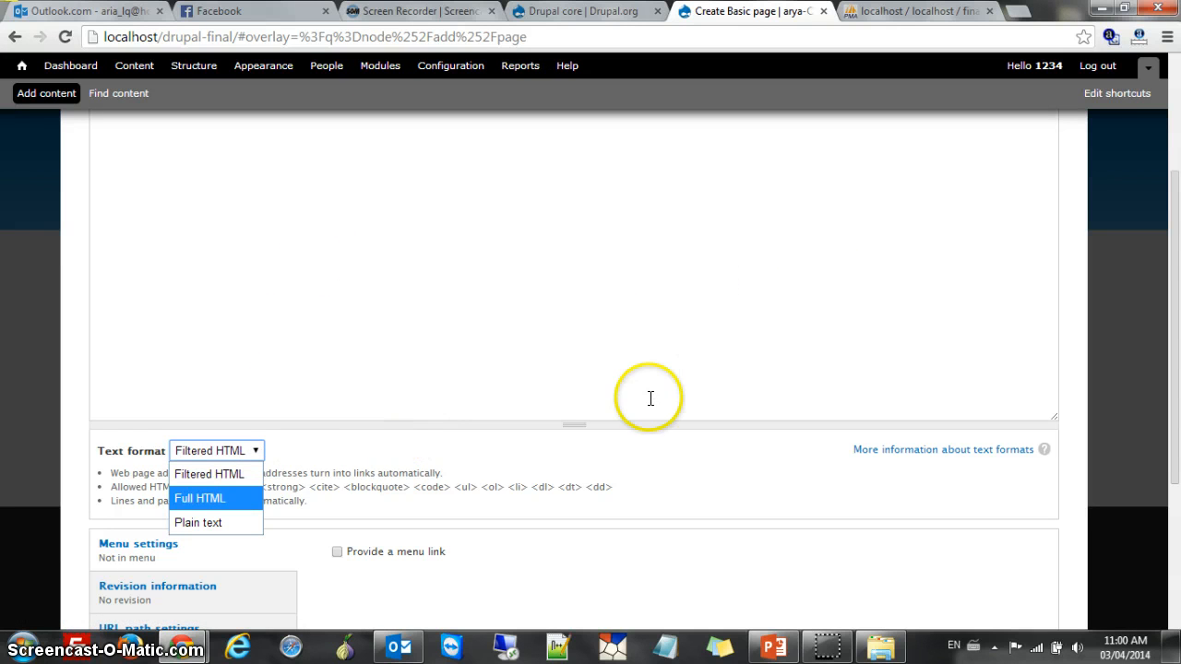
scroll(532, 372, "down", 2)
scroll(266, 384, "up", 2)
scroll(285, 488, "down", 2)
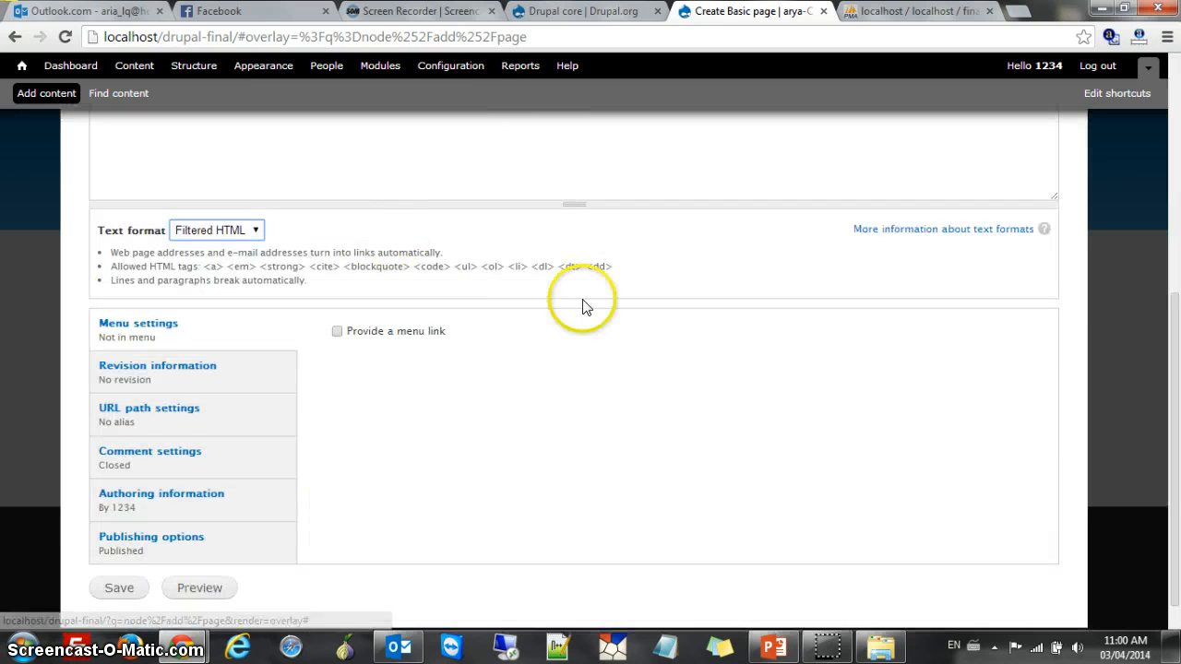
scroll(510, 329, "up", 1)
scroll(510, 330, "down", 2)
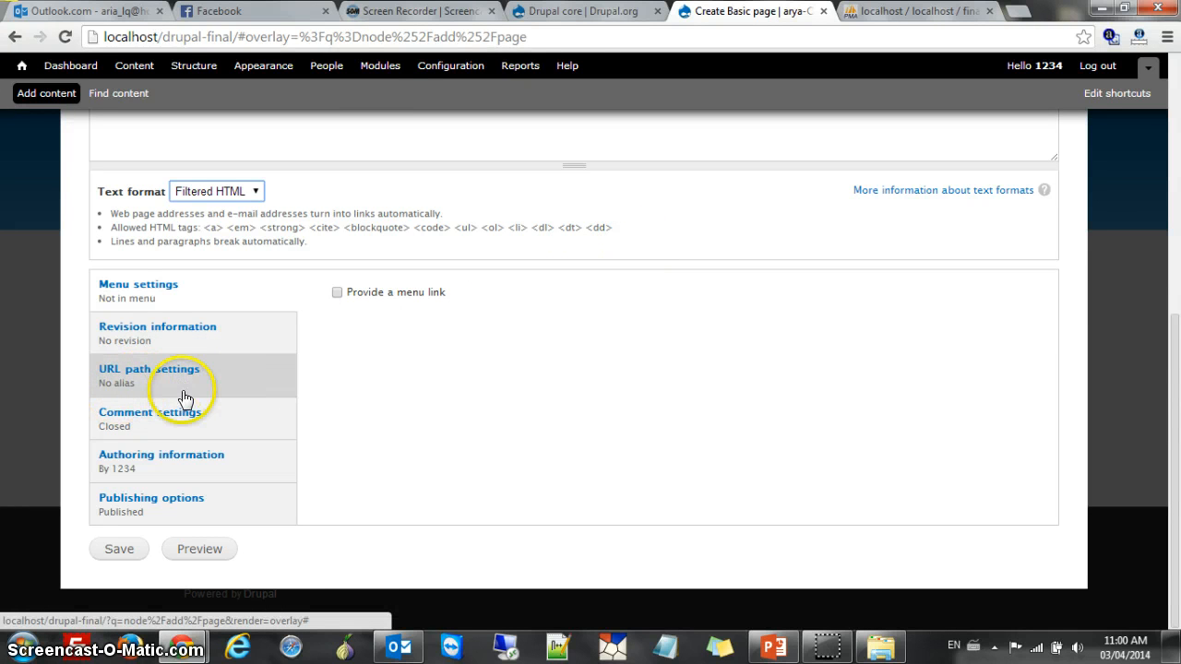
Inspect the page URL, picking out its localhost/drupal-final/ and overlay parts
left_click(576, 39)
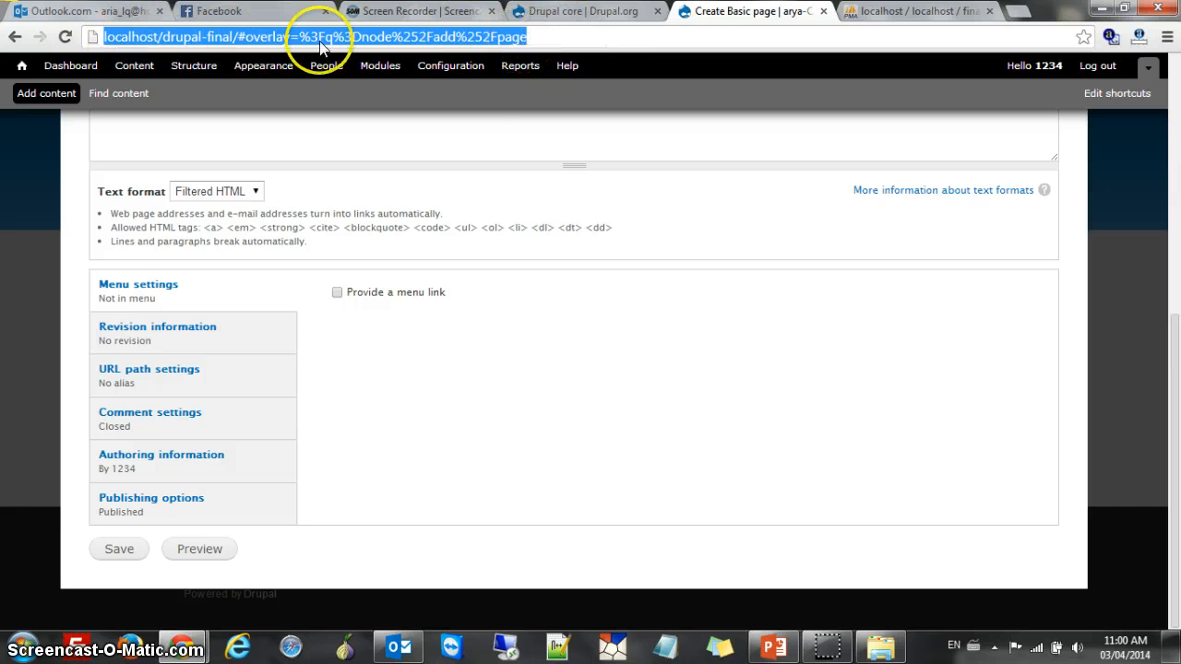
left_click(240, 37)
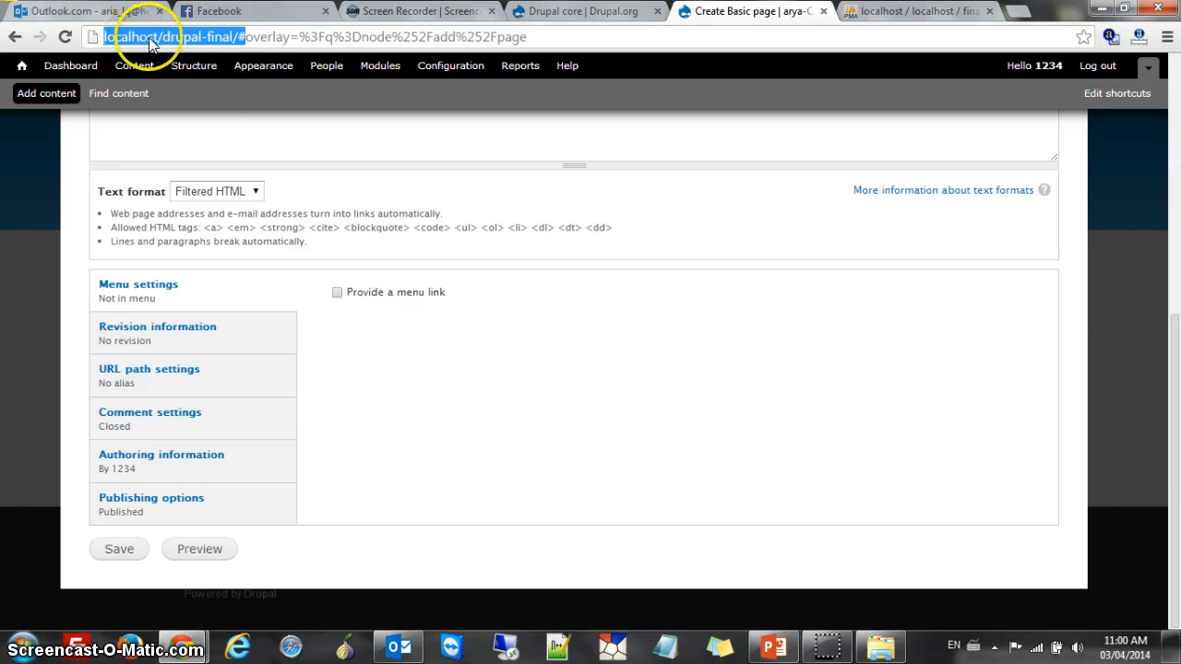
left_click_drag(150, 44, 238, 42)
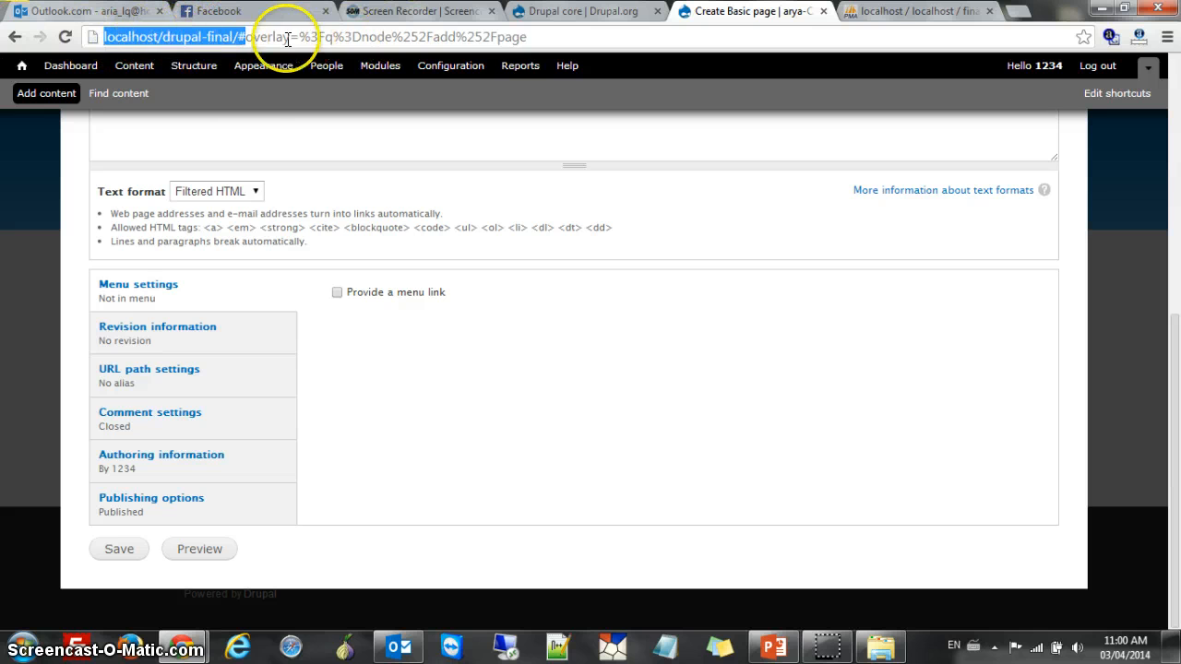
left_click_drag(564, 39, 307, 36)
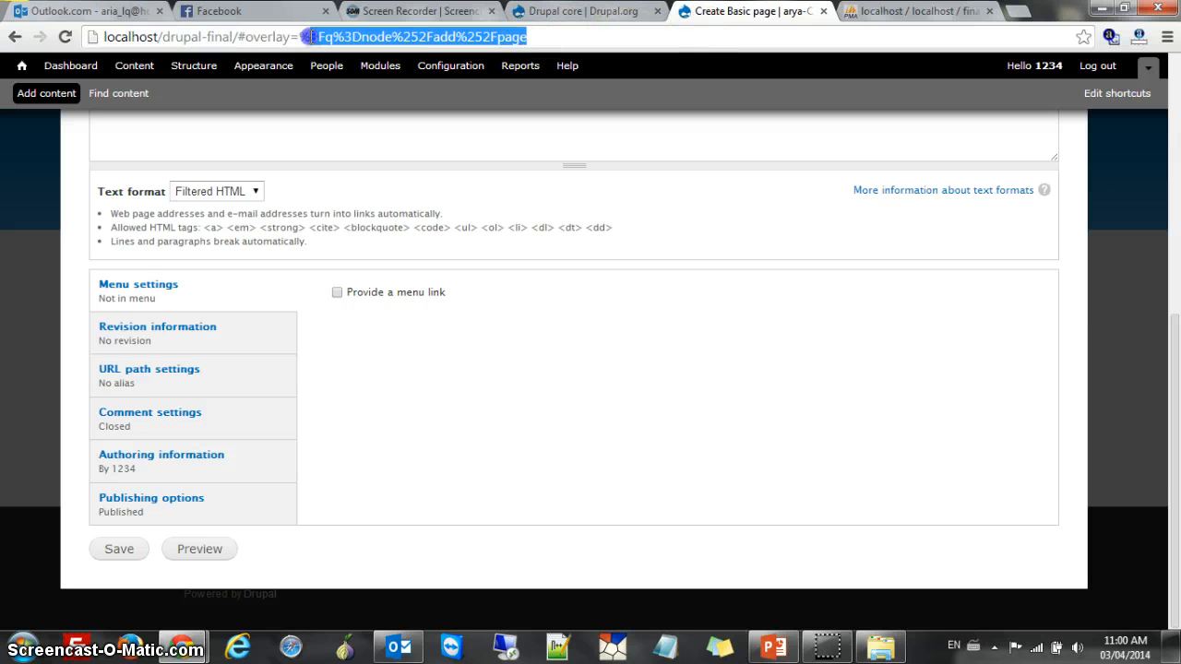
left_click(551, 36)
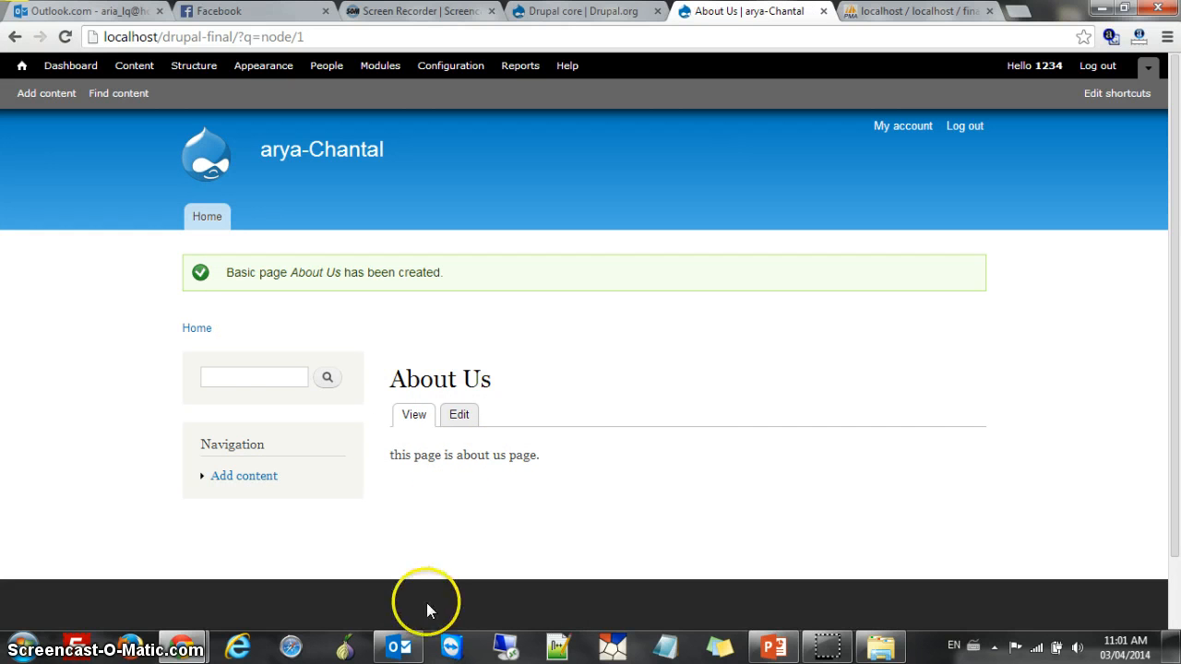
Return to the site's home page, then switch to phpMyAdmin showing the 'final' database
left_click(208, 217)
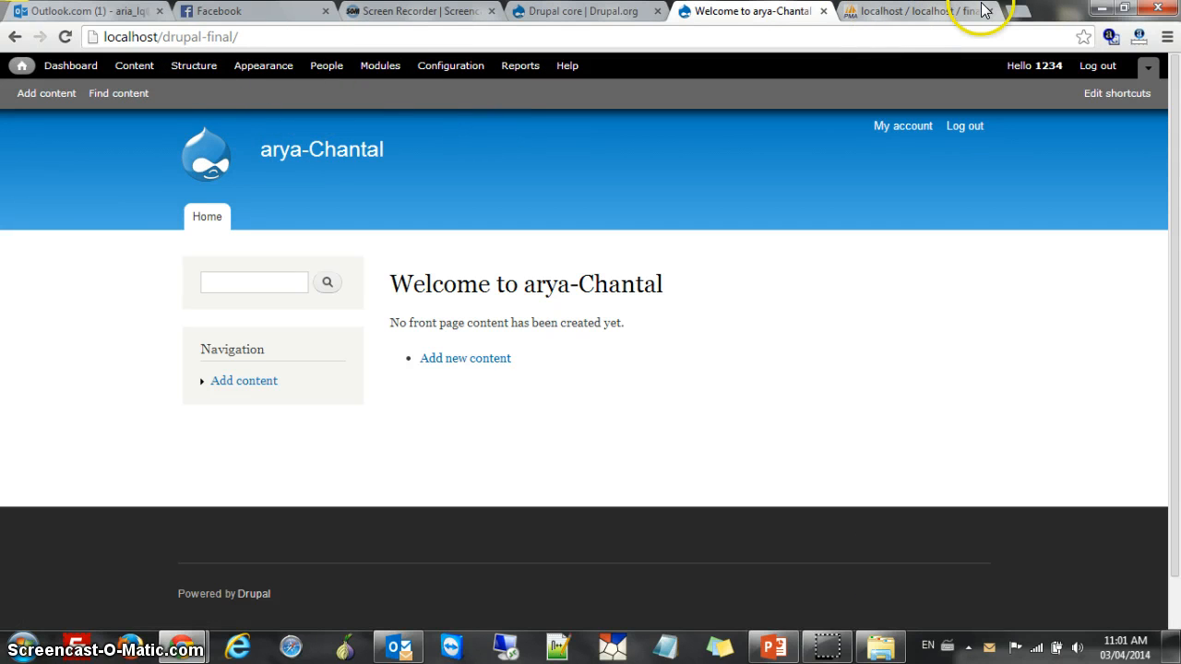
left_click(944, 13)
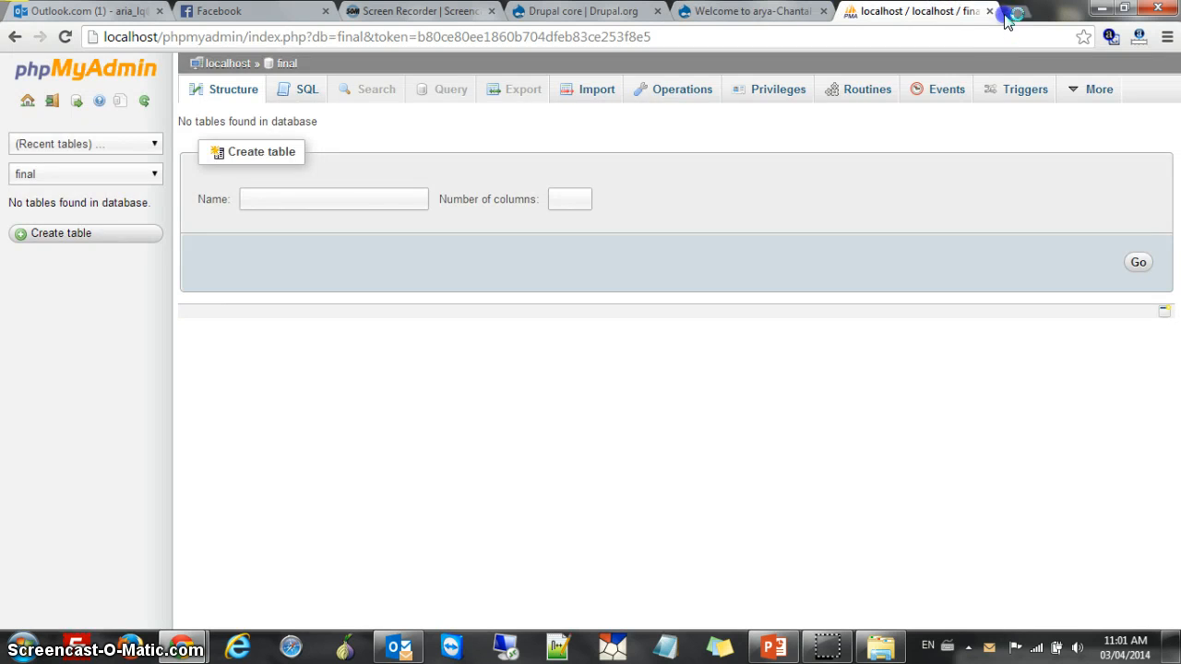
Load localhost/drupal2 in a new browser tab
left_click(1035, 13)
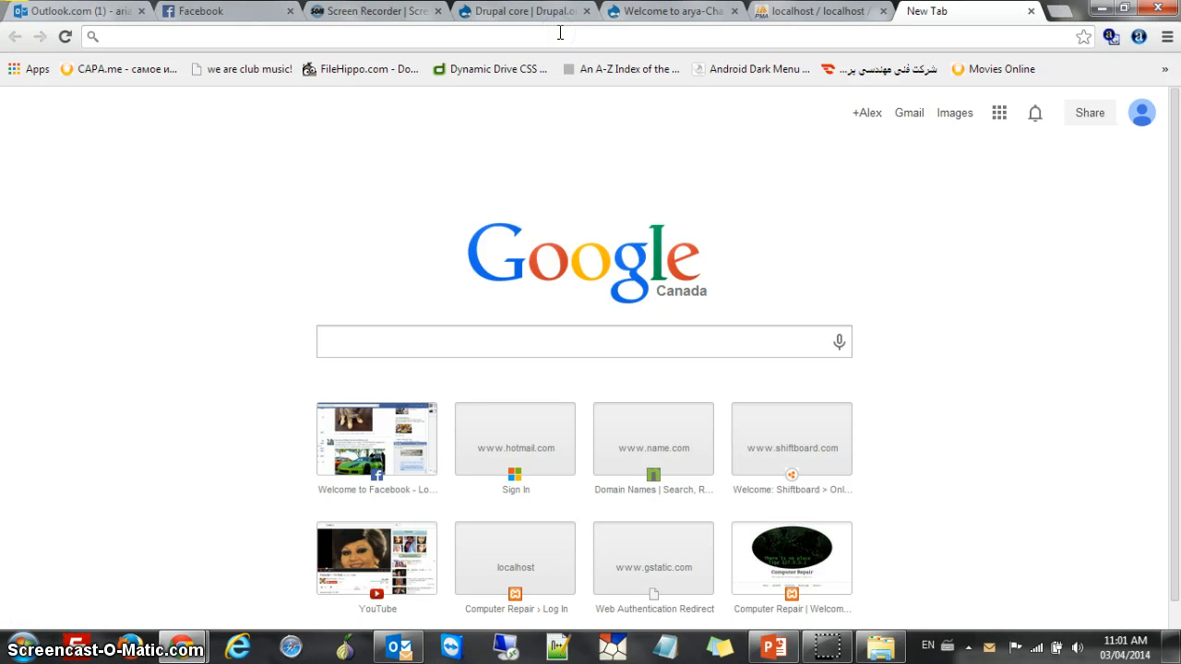
type("dr")
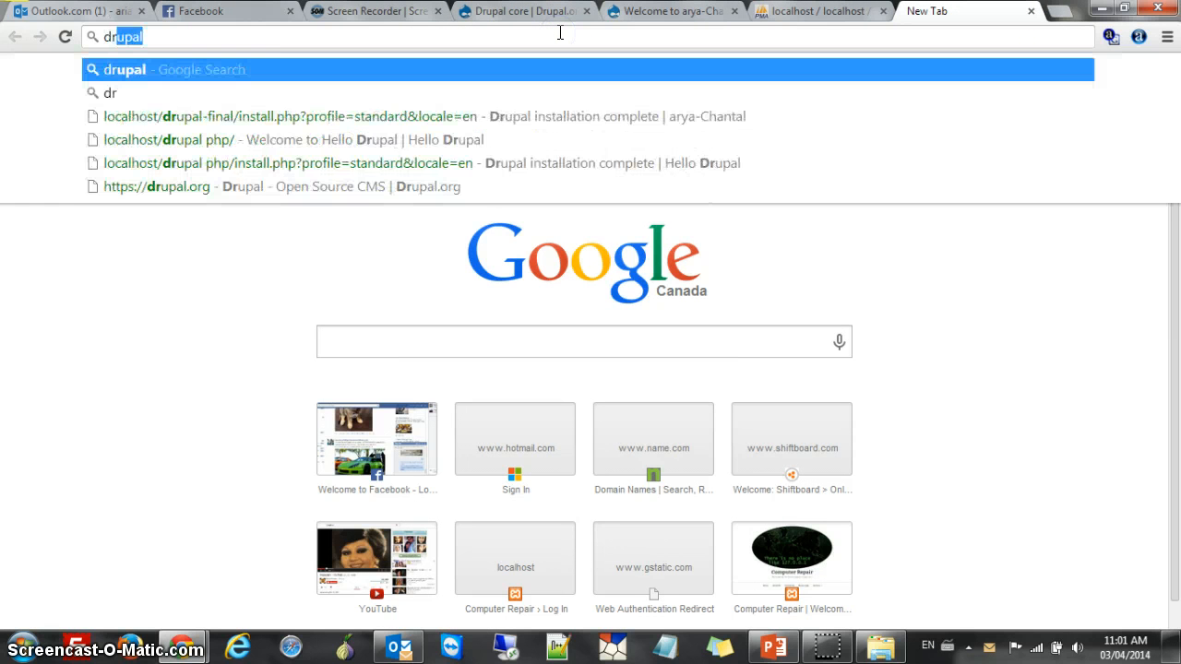
key("BackSpace")
key("BackSpace")
key("BackSpace")
type("localhost")
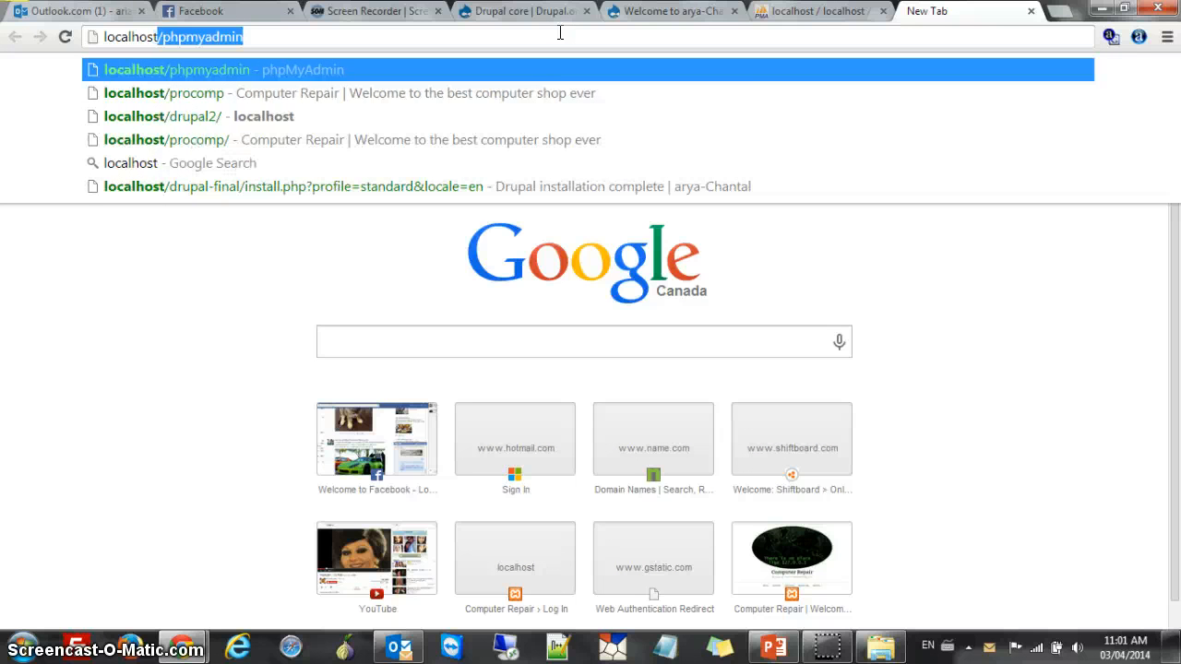
type("/drupal2")
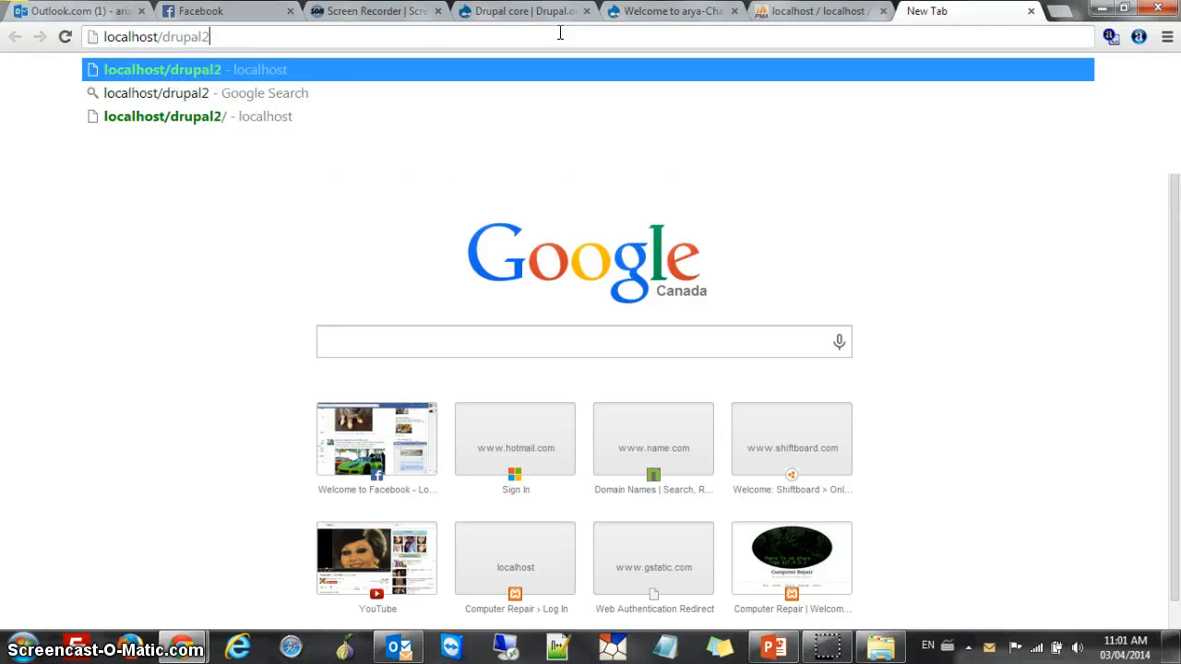
key("Return")
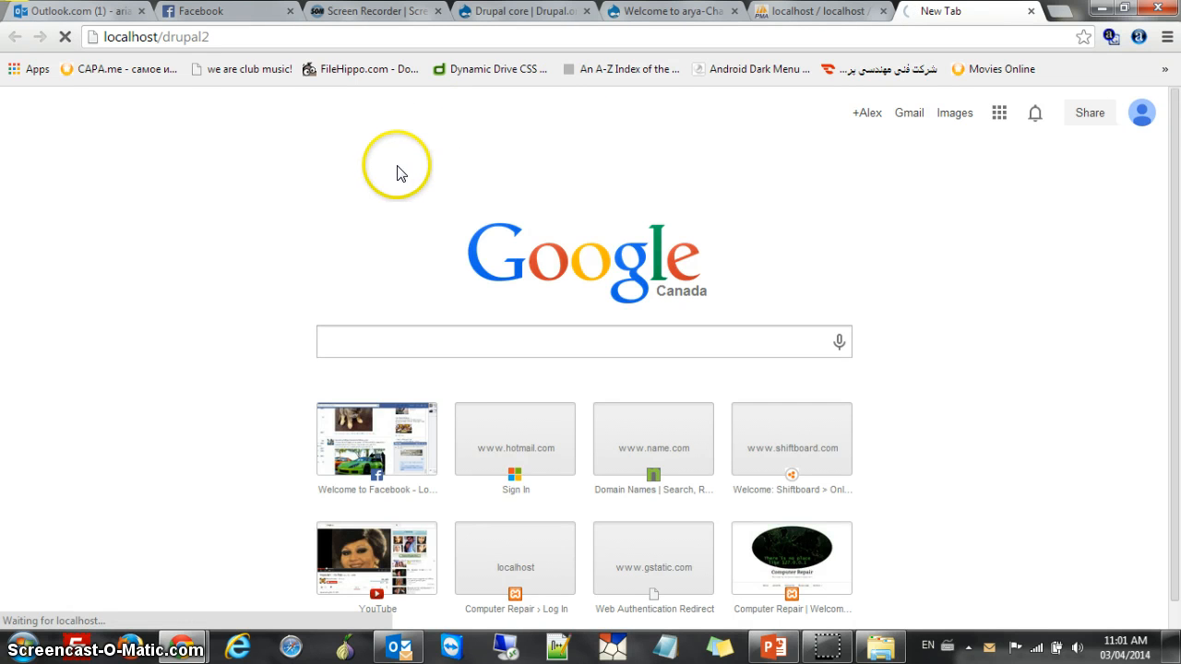
Look through the IMPREZZ-themed drupal2 home page, then open a blank new tab
scroll(369, 250, "down", 2)
scroll(658, 454, "up", 2)
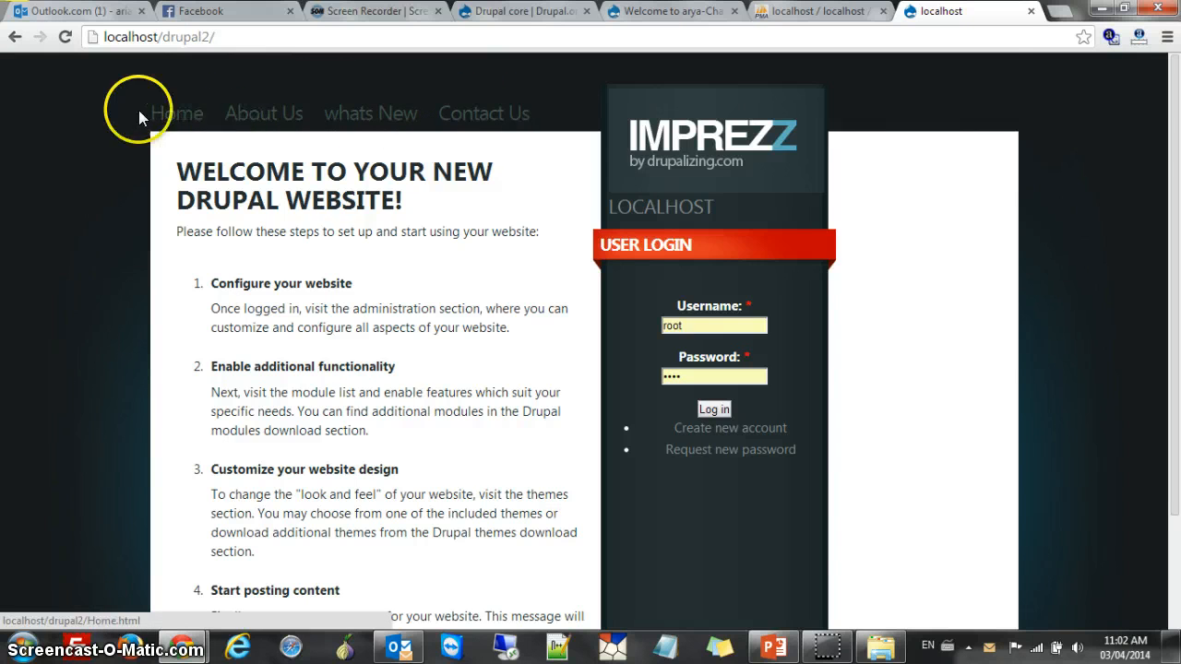
scroll(550, 197, "down", 3)
scroll(551, 196, "up", 3)
scroll(467, 374, "down", 3)
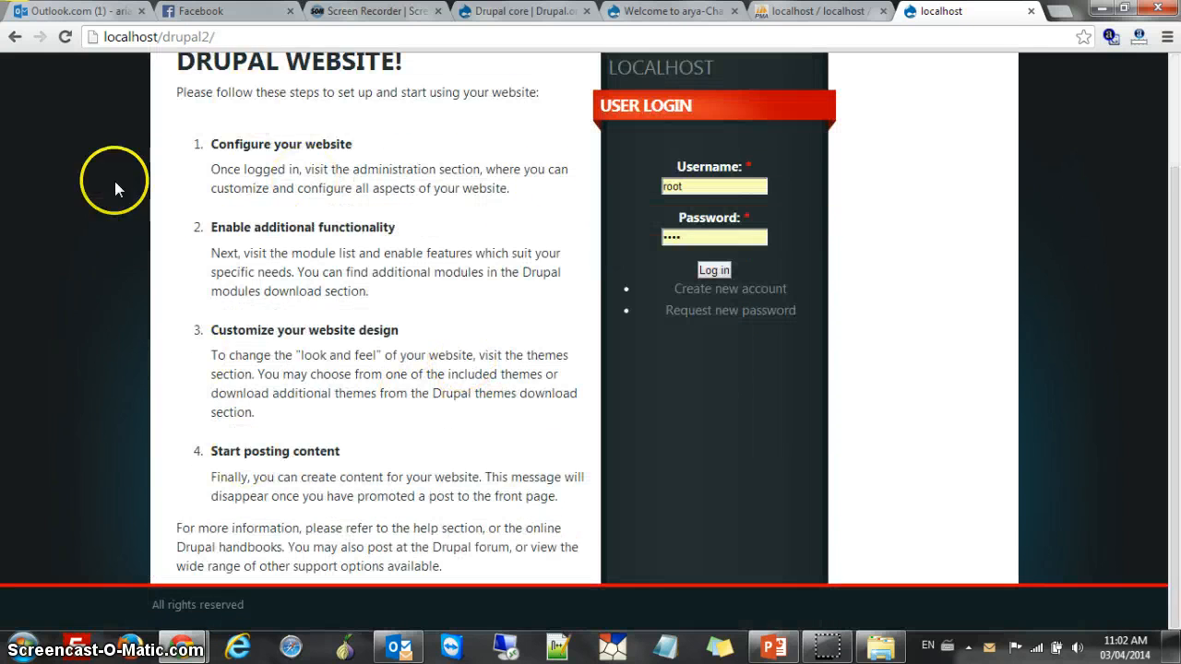
scroll(628, 219, "up", 3)
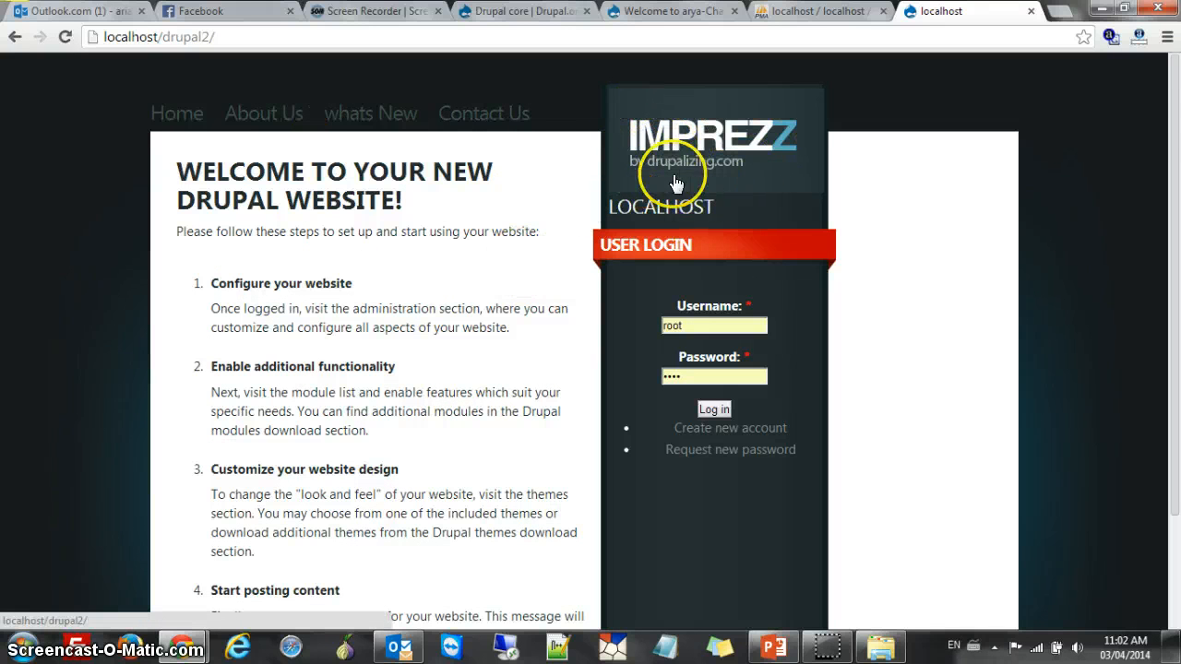
left_click(1058, 12)
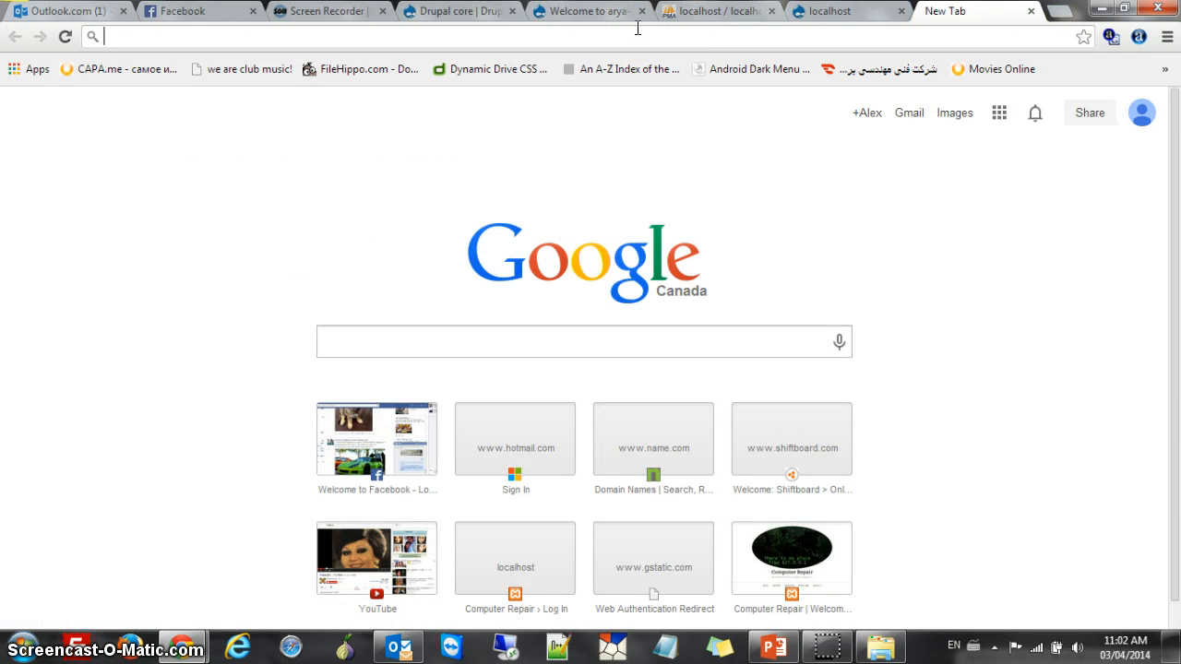
Load the local drupal3 site at localhost/drupal3 in the new tab
type("d")
key("BackSpace")
key("BackSpace")
type("localhost/phpmyadmin")
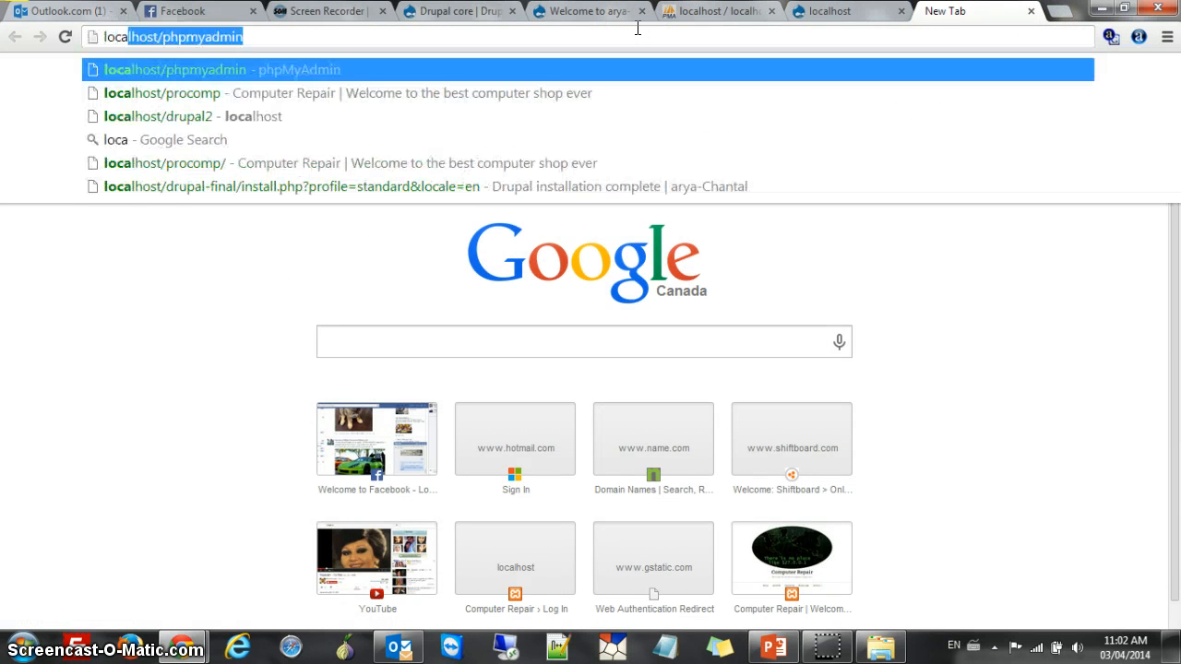
key("Down")
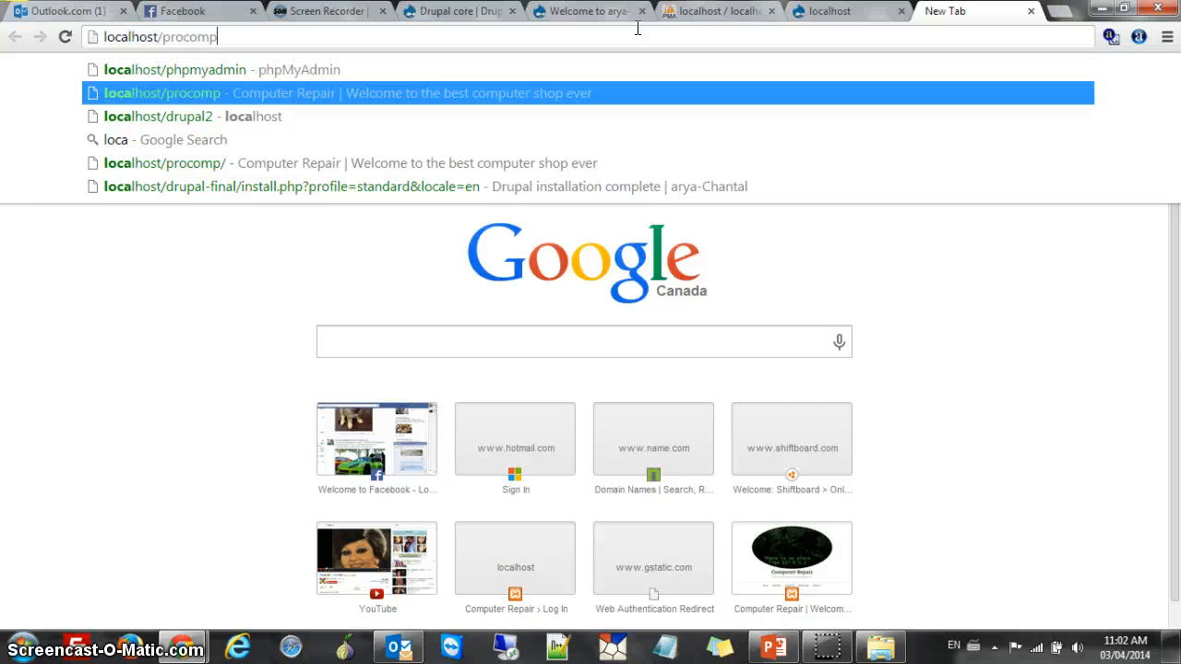
key("Up")
key("BackSpace")
key("BackSpace")
key("BackSpace")
key("BackSpace")
key("BackSpace")
key("BackSpace")
key("BackSpace")
key("BackSpace")
key("BackSpace")
key("BackSpace")
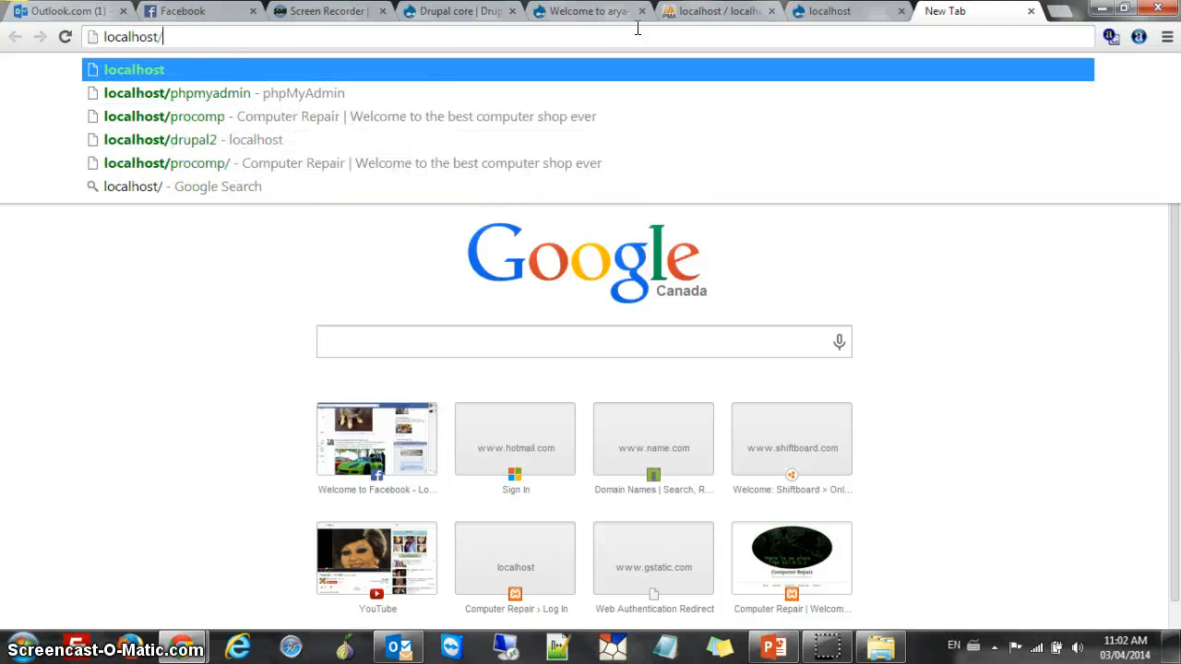
type("drupal3")
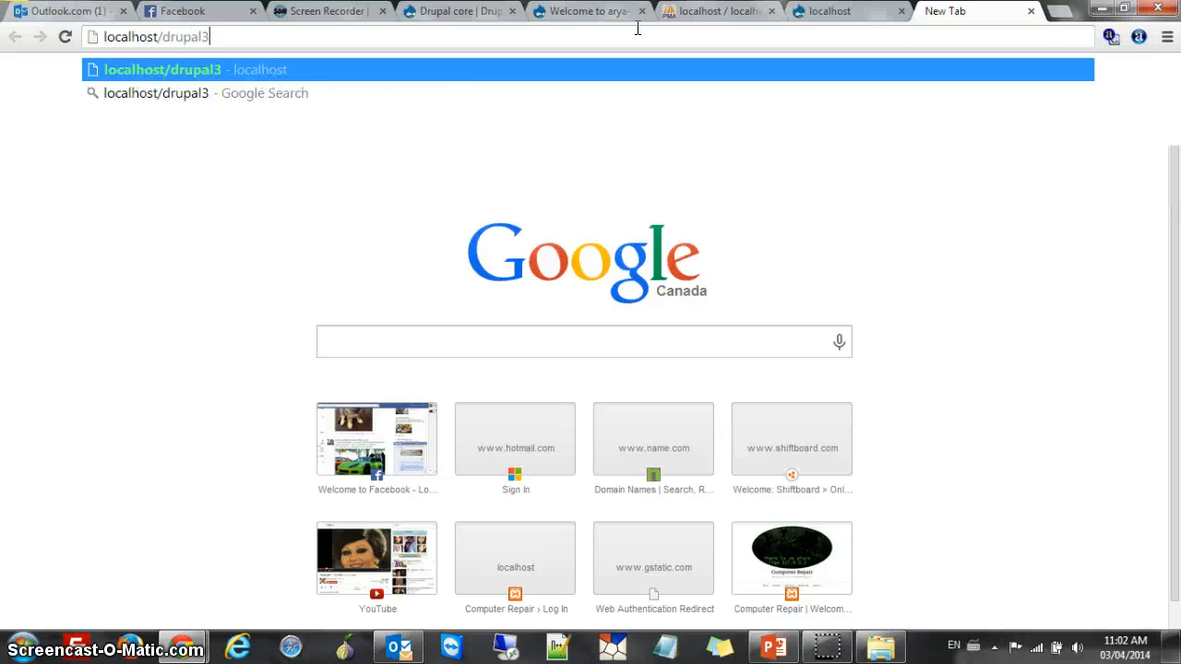
key("Return")
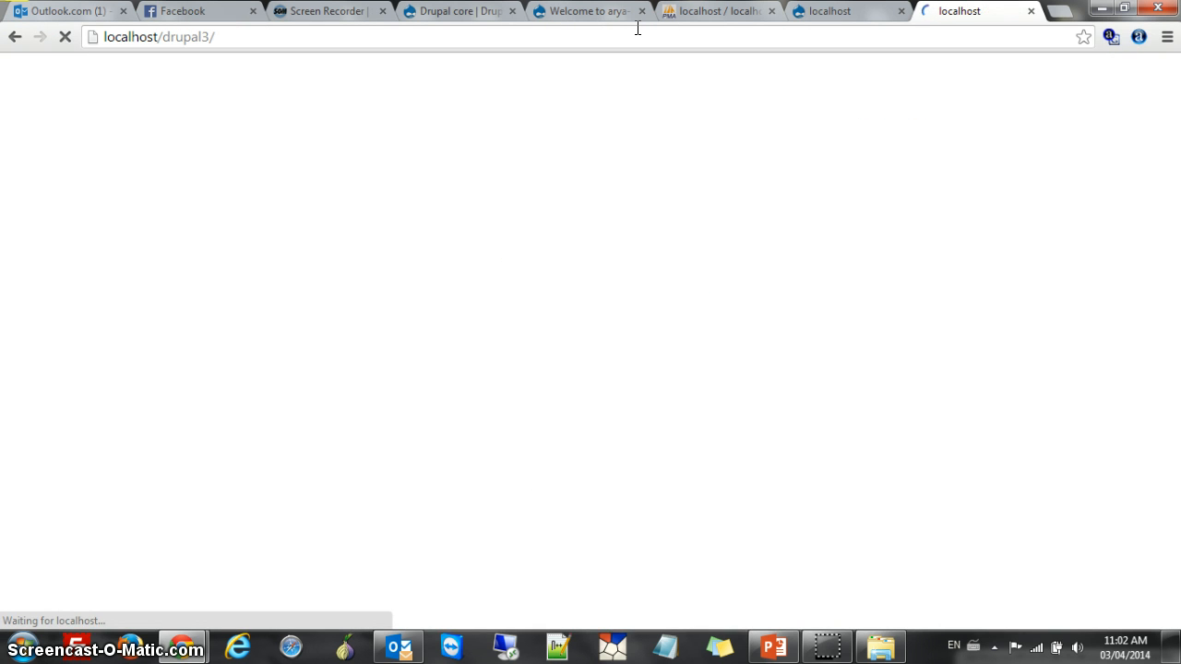
Scroll through the BlueMasters-themed drupal3 home page and its rotating slideshow
scroll(542, 342, "down", 5)
scroll(880, 471, "up", 4)
scroll(880, 463, "down", 5)
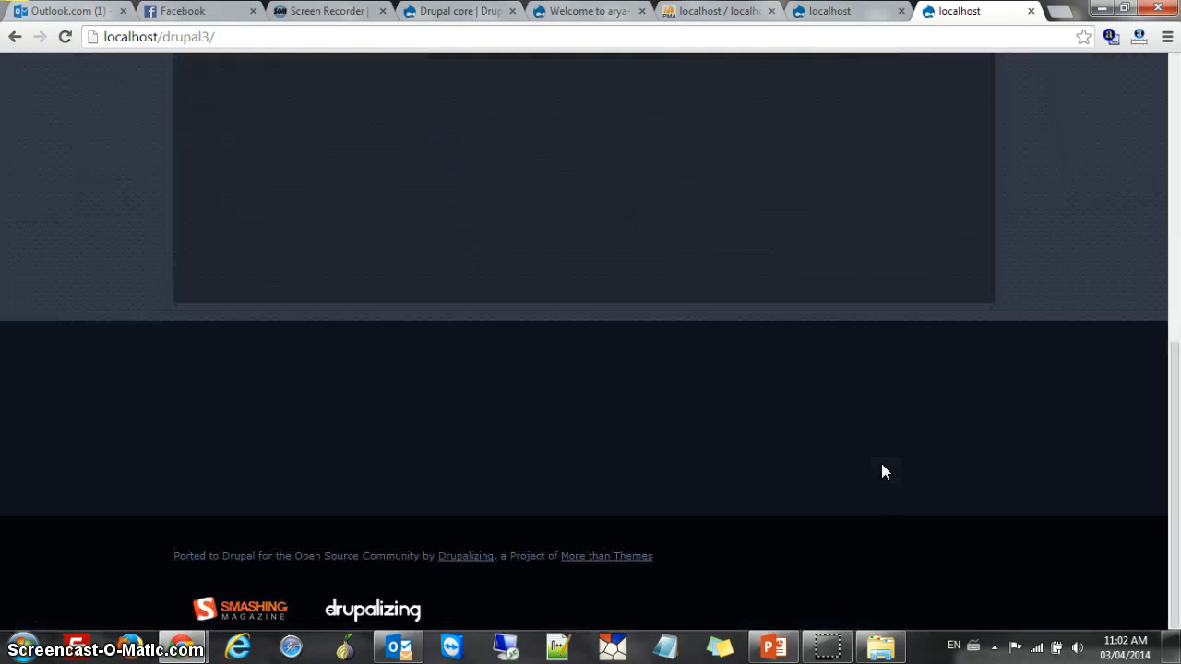
scroll(881, 463, "up", 6)
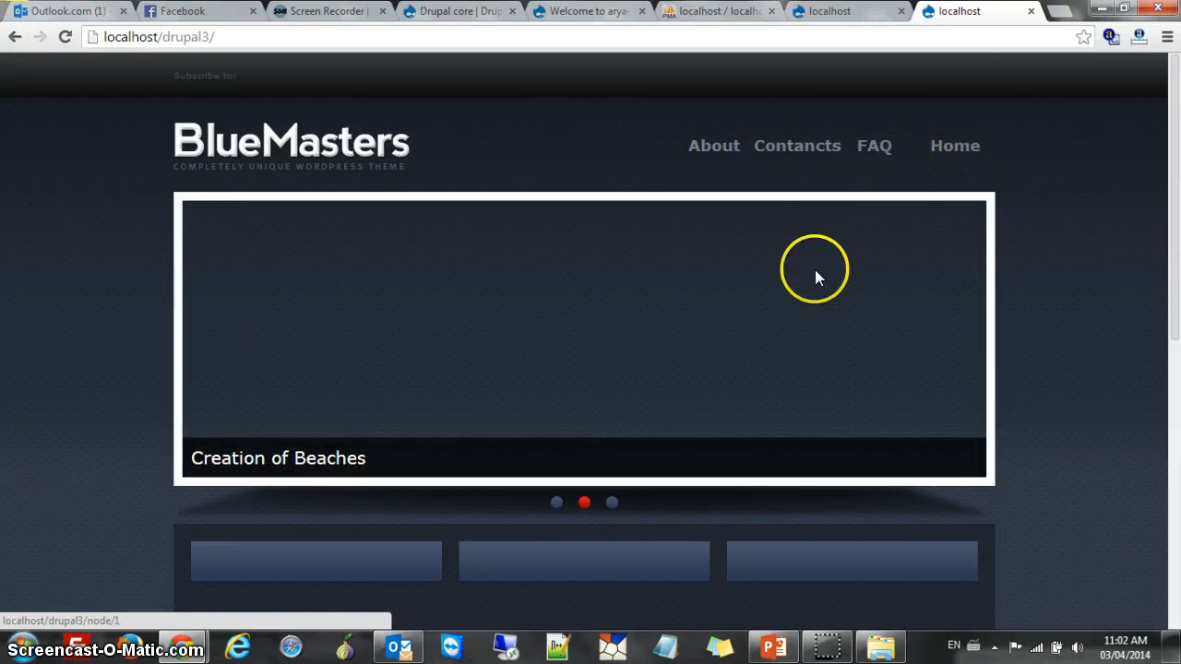
scroll(793, 277, "down", 3)
scroll(778, 282, "up", 2)
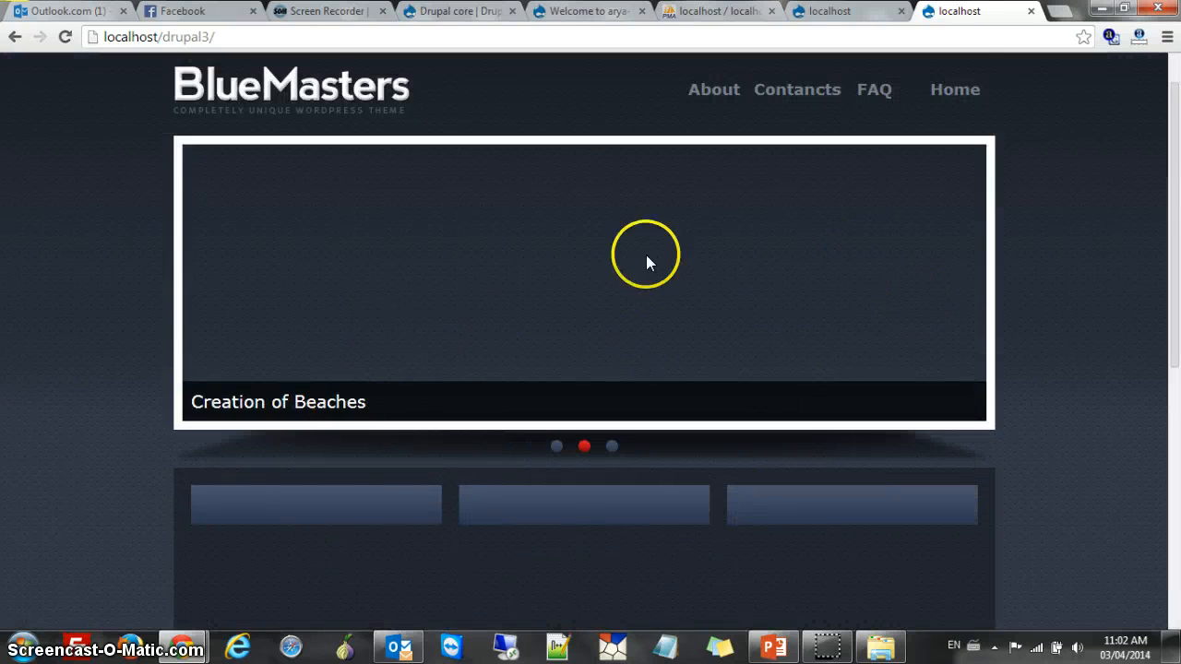
scroll(645, 259, "down", 1)
scroll(536, 406, "up", 2)
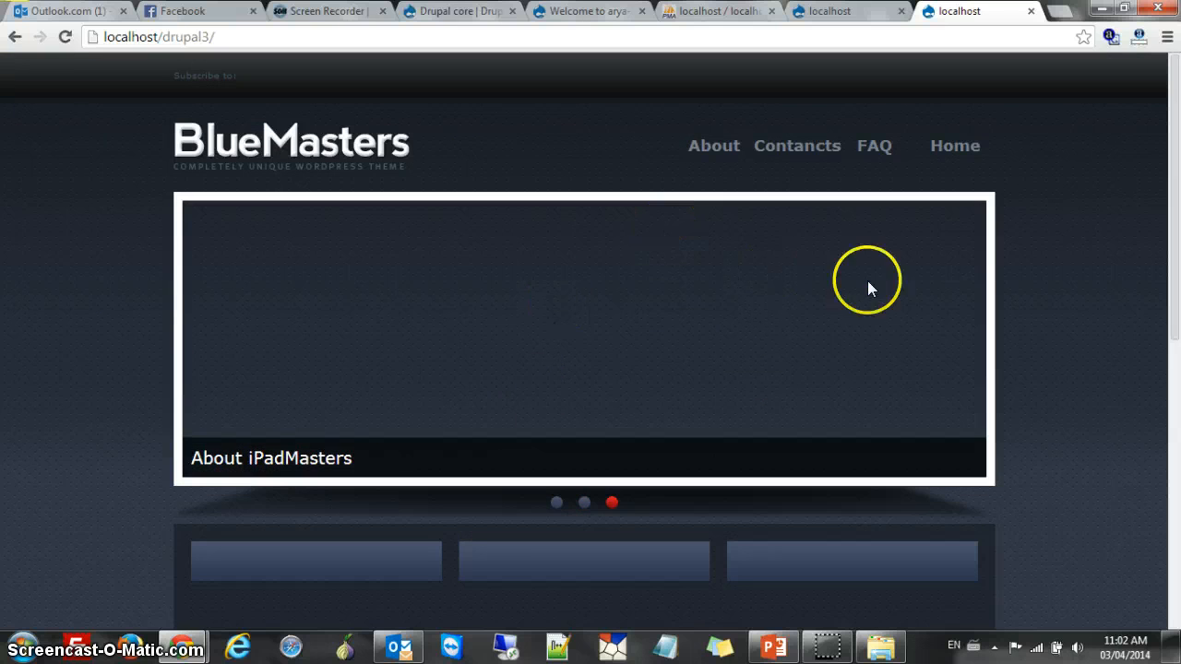
scroll(627, 441, "down", 6)
scroll(501, 491, "up", 6)
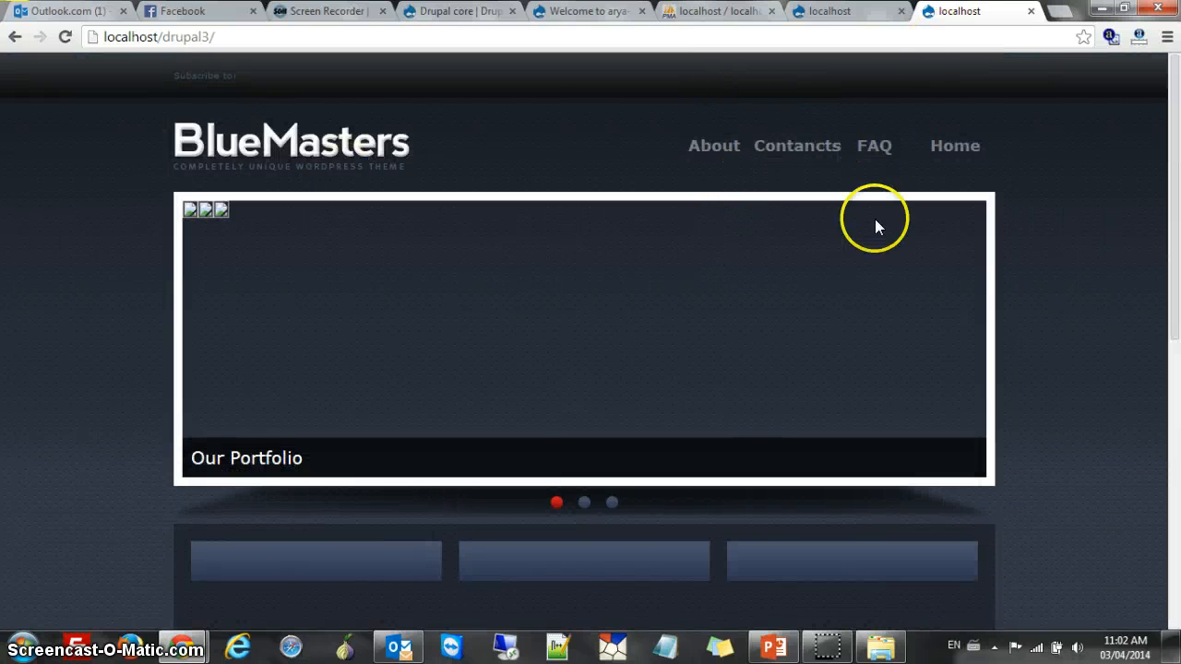
scroll(858, 241, "down", 2)
scroll(858, 323, "up", 2)
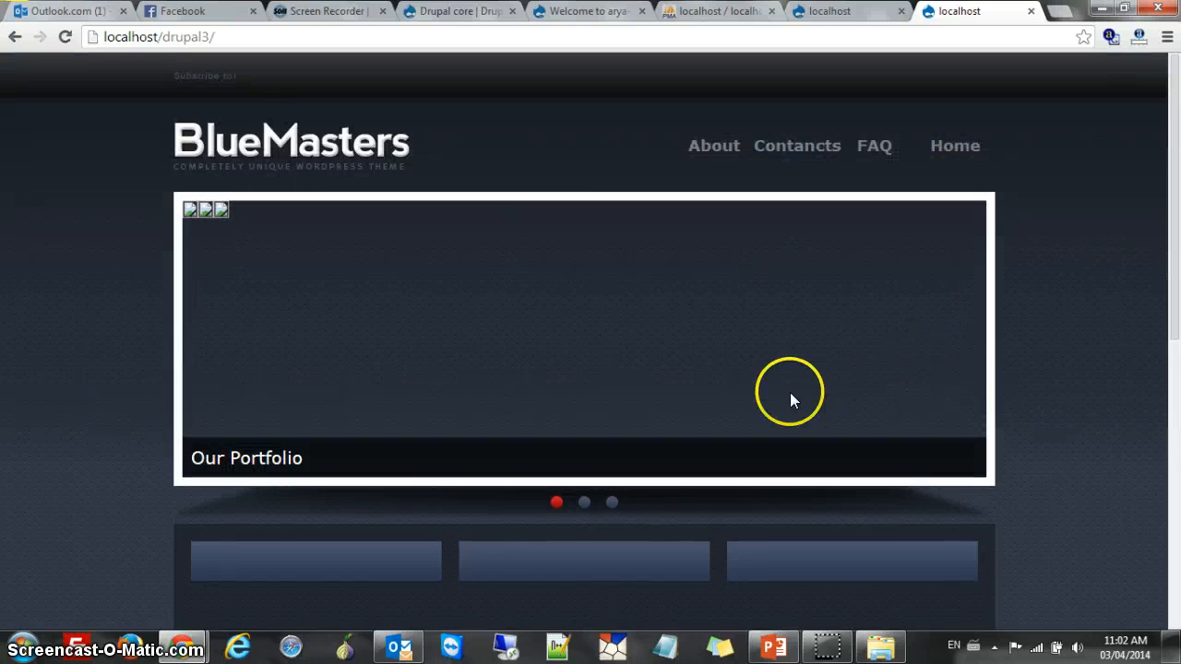
Switch between the IMPREZZ drupal2 and BlueMasters drupal3 sites, then review drupal3's page again
left_click(856, 7)
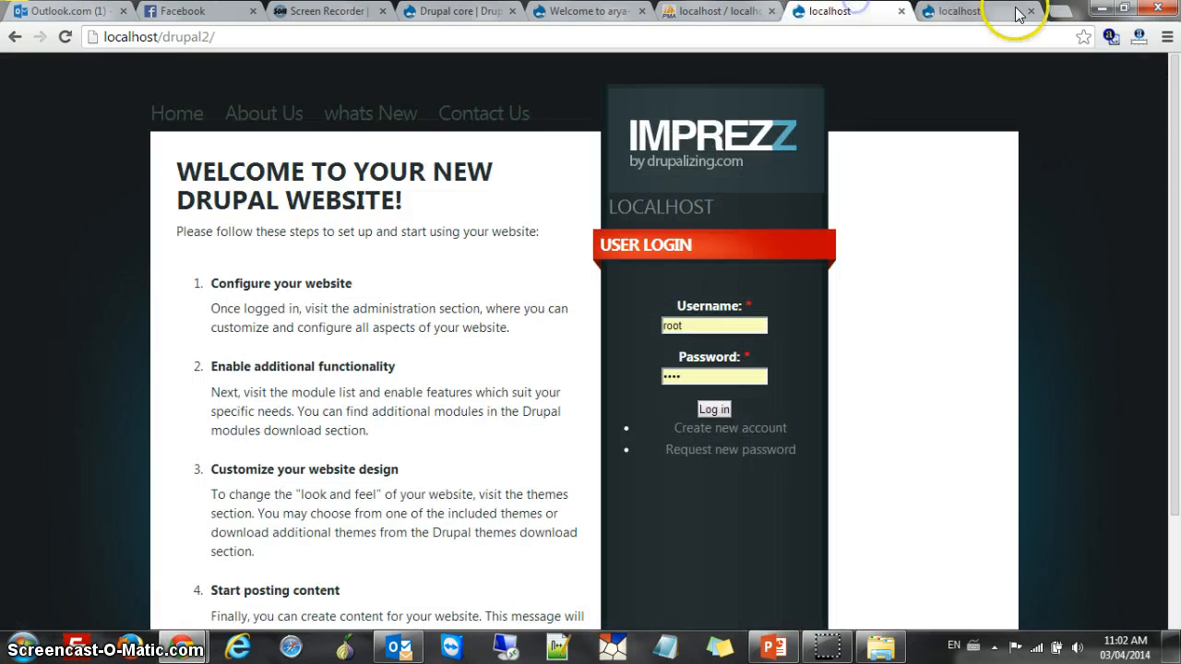
left_click(994, 11)
left_click(859, 11)
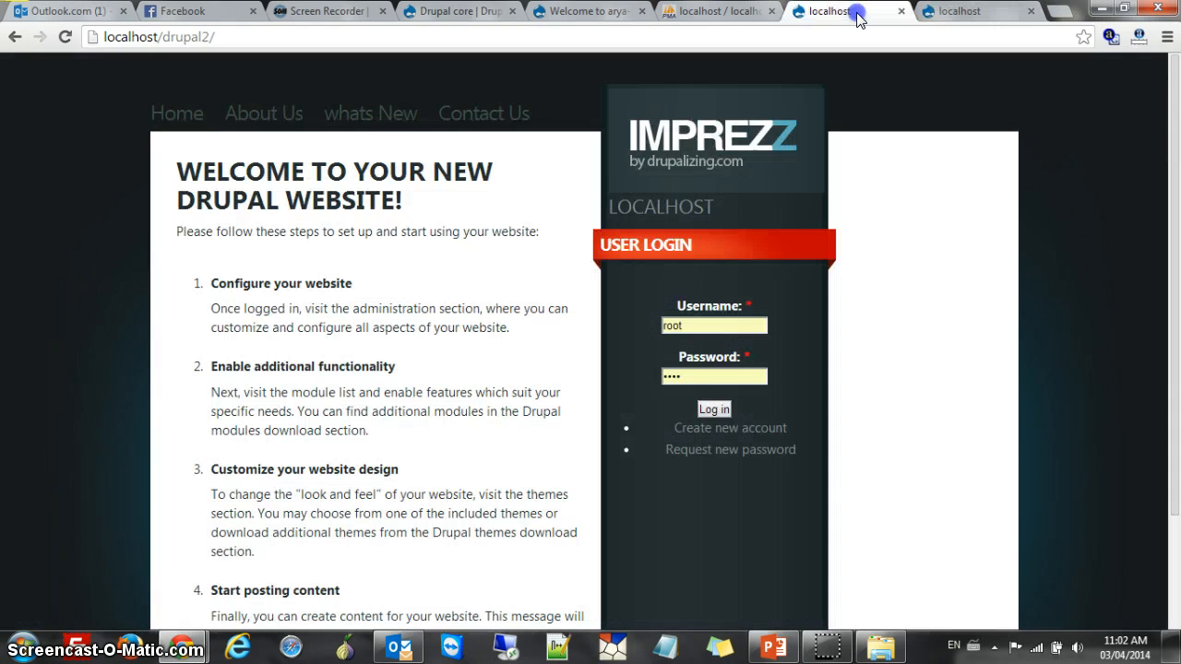
left_click(973, 11)
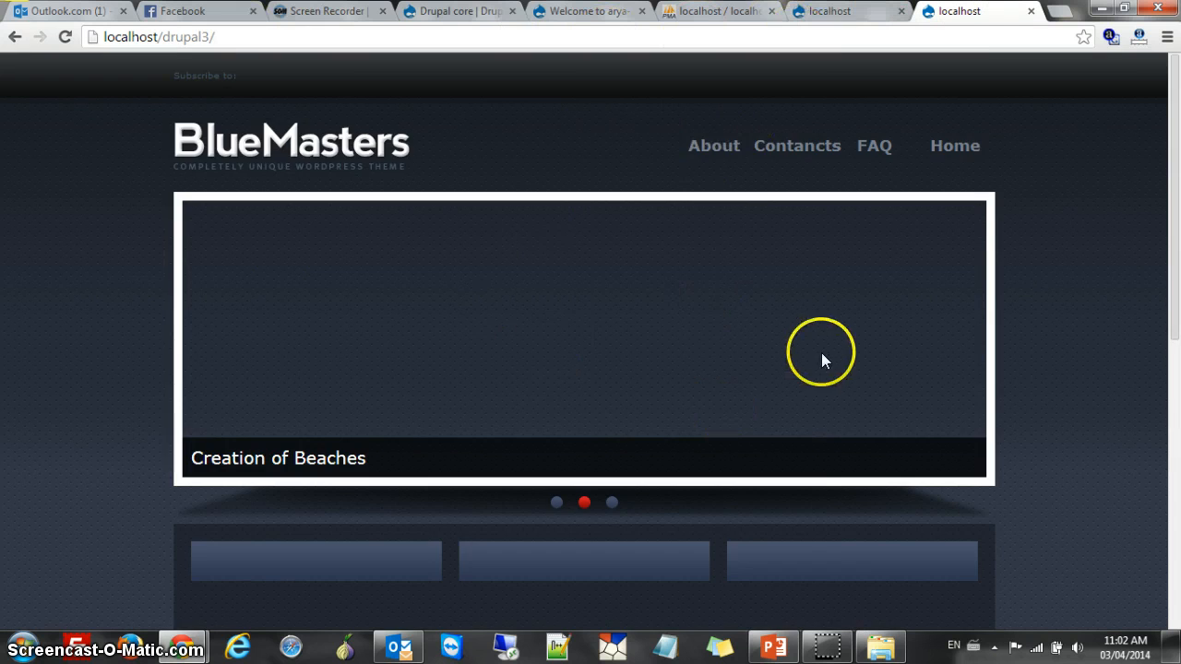
scroll(833, 396, "down", 3)
scroll(833, 397, "up", 3)
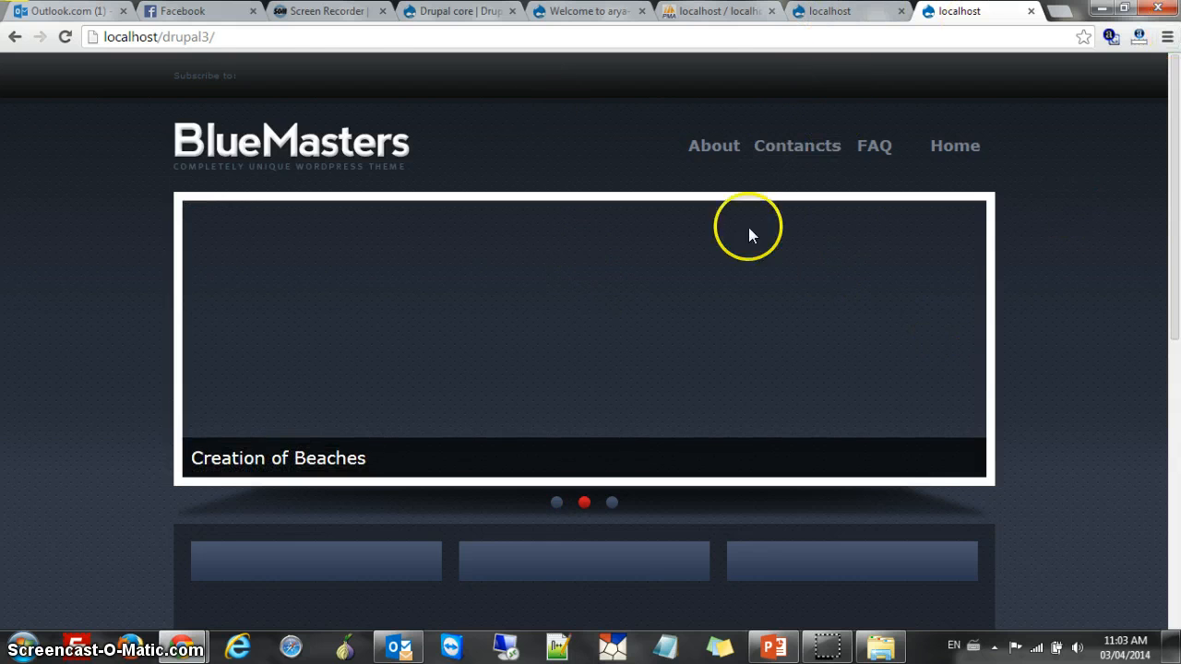
scroll(881, 465, "down", 1)
scroll(869, 467, "up", 1)
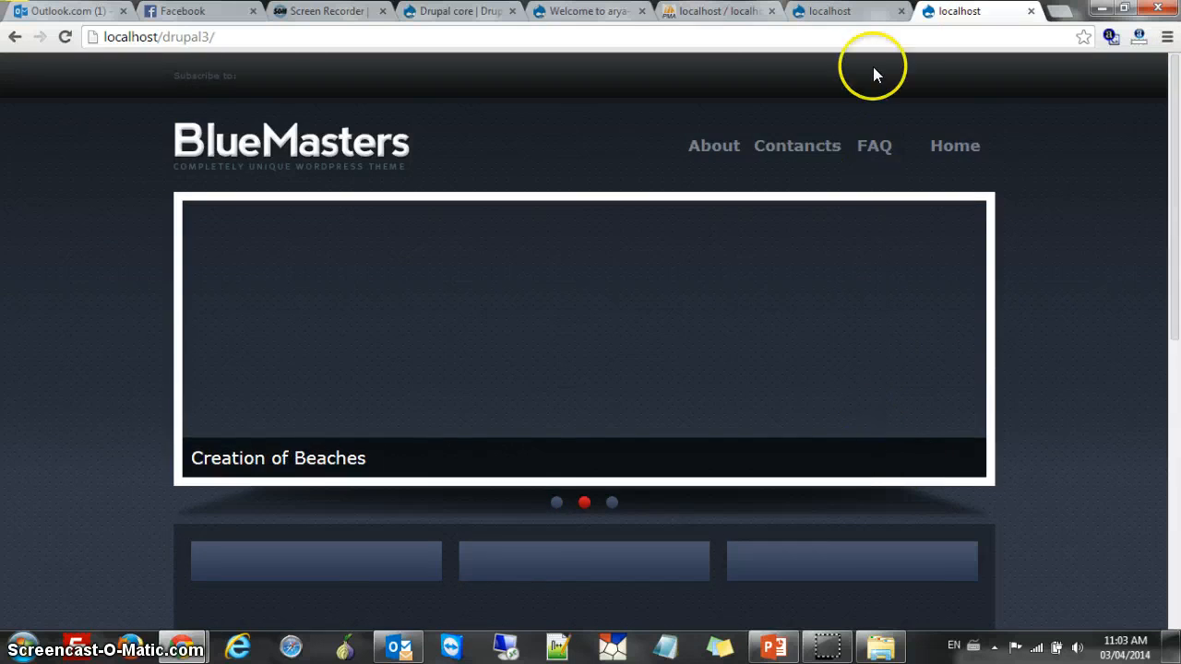
scroll(872, 185, "down", 5)
scroll(884, 258, "up", 5)
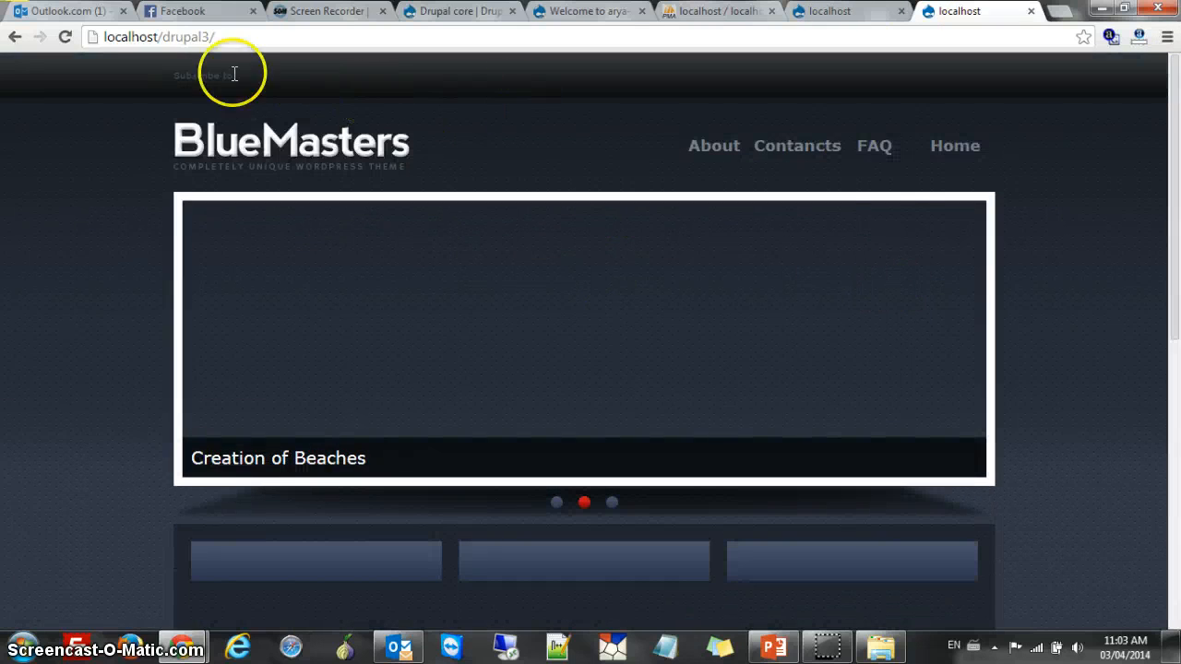
scroll(725, 255, "down", 4)
scroll(733, 271, "up", 3)
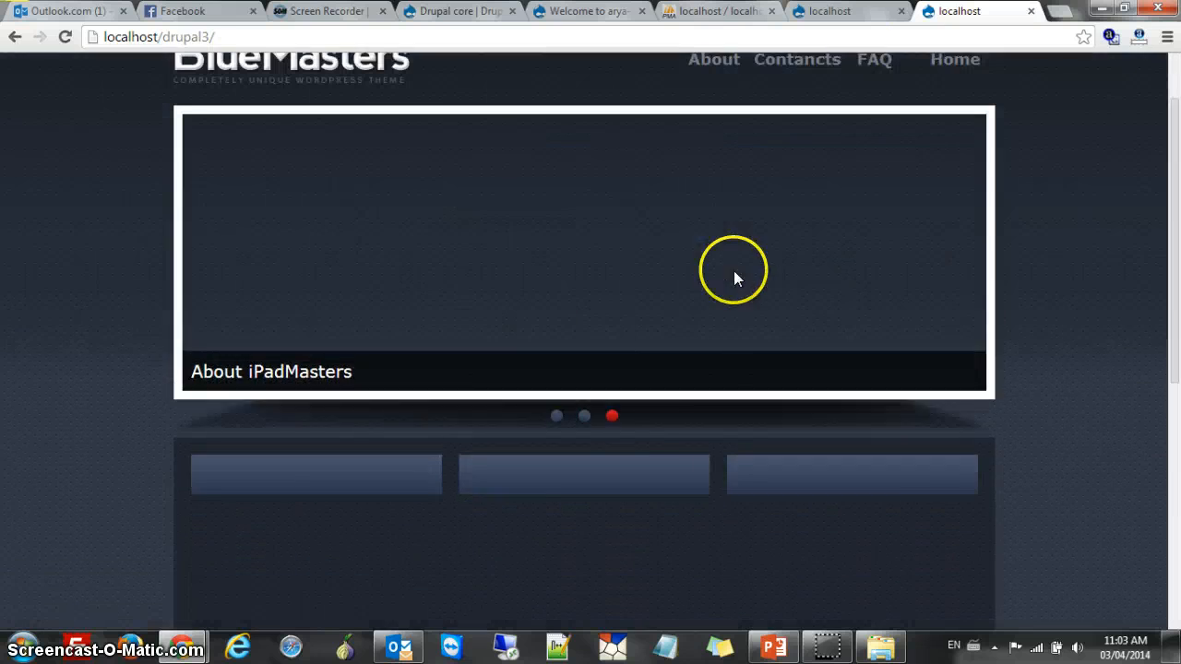
scroll(733, 270, "up", 1)
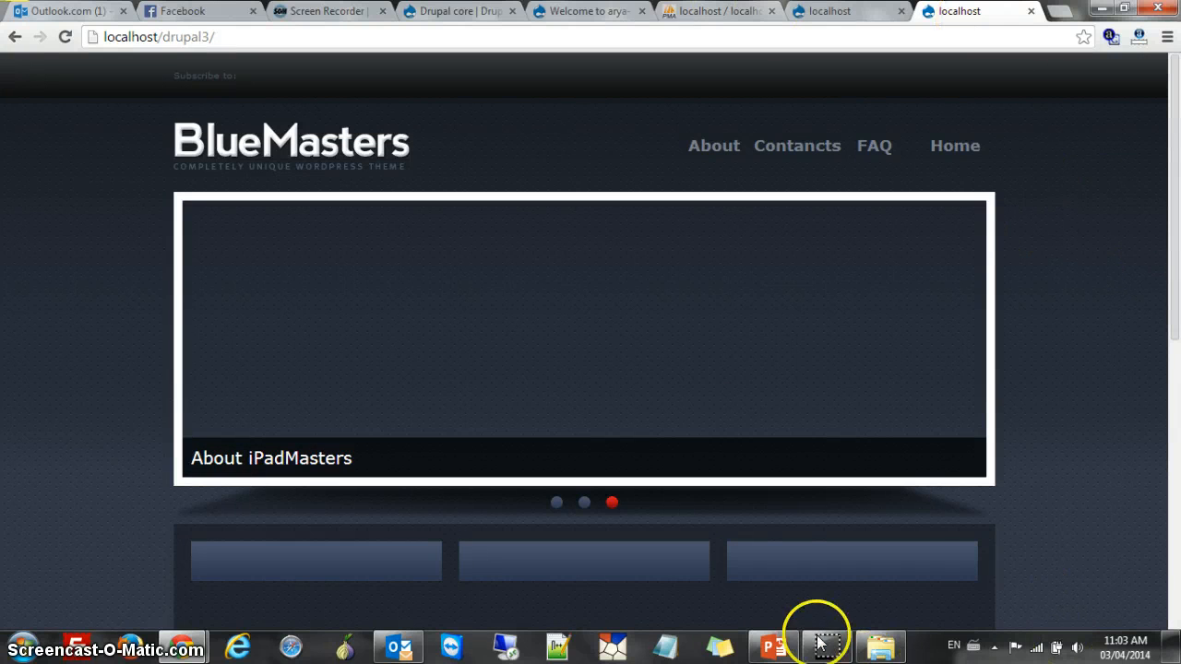